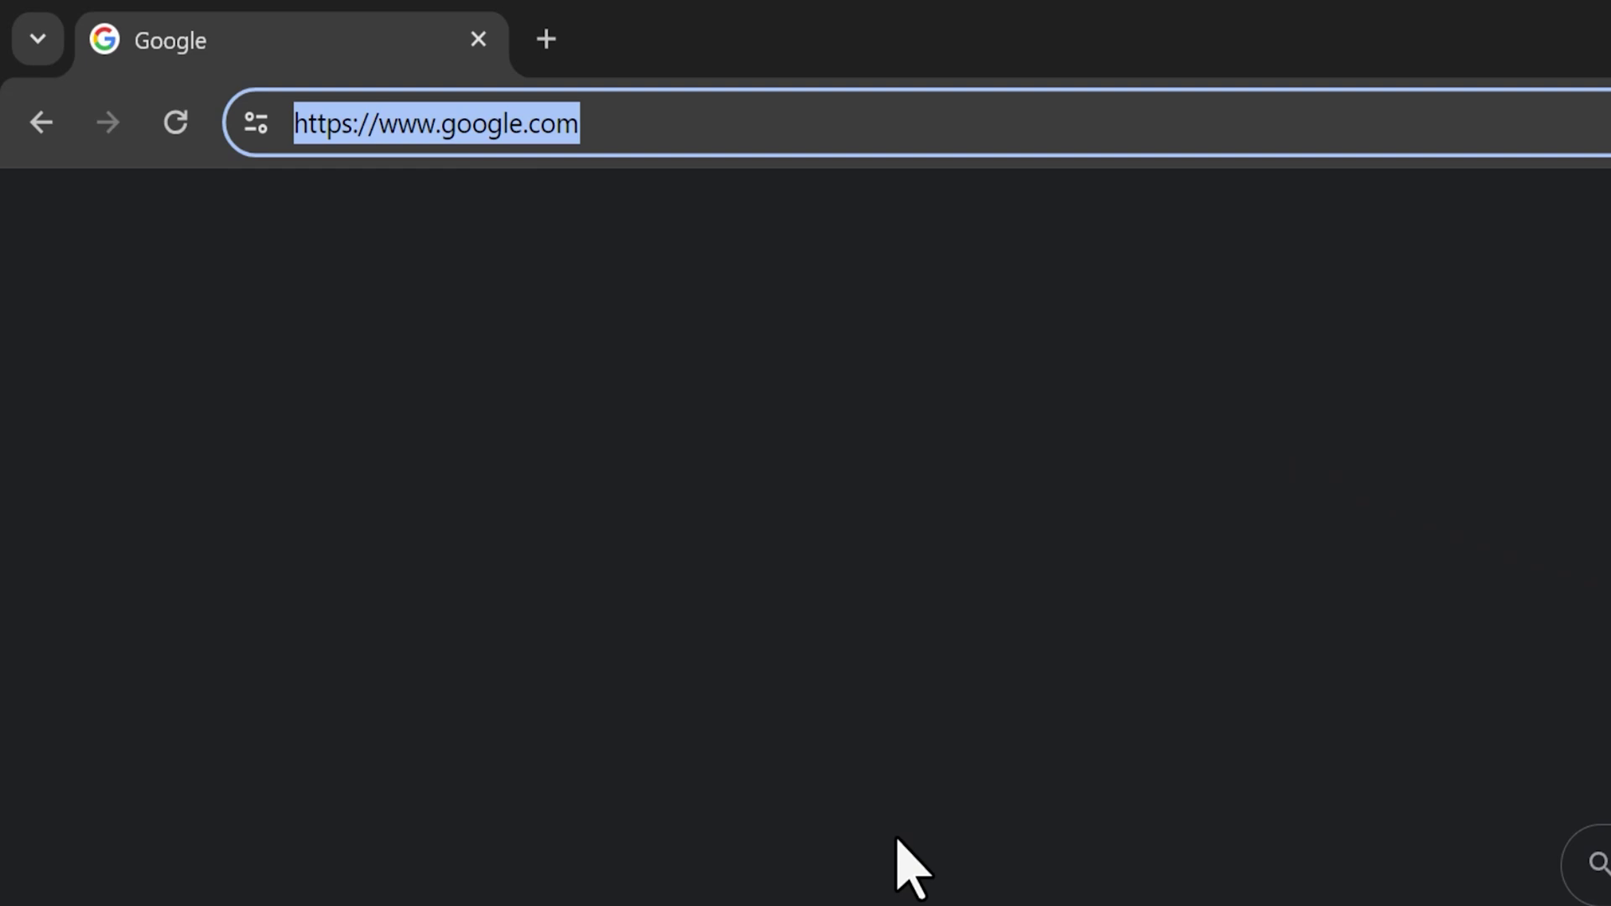
type("msbdigital.com")
Step: Load msbdigital.com/kittl in Chrome after clearing the autocompleted /admin path
key("Right")
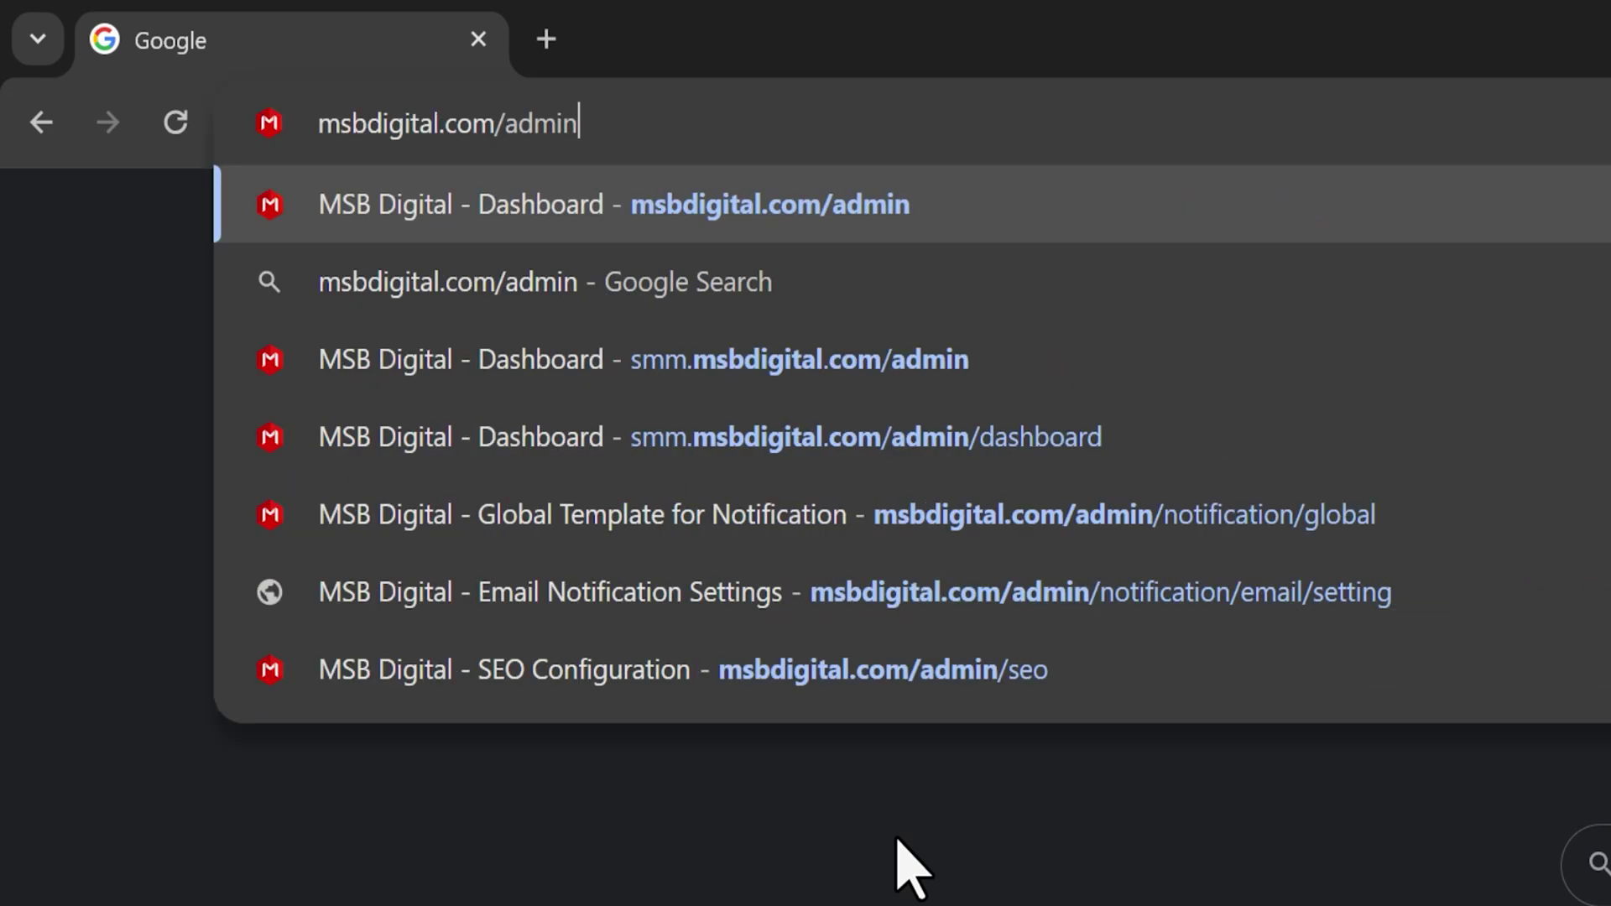
key("BackSpace")
key("BackSpace")
key("BackSpace")
key("BackSpace")
key("BackSpace")
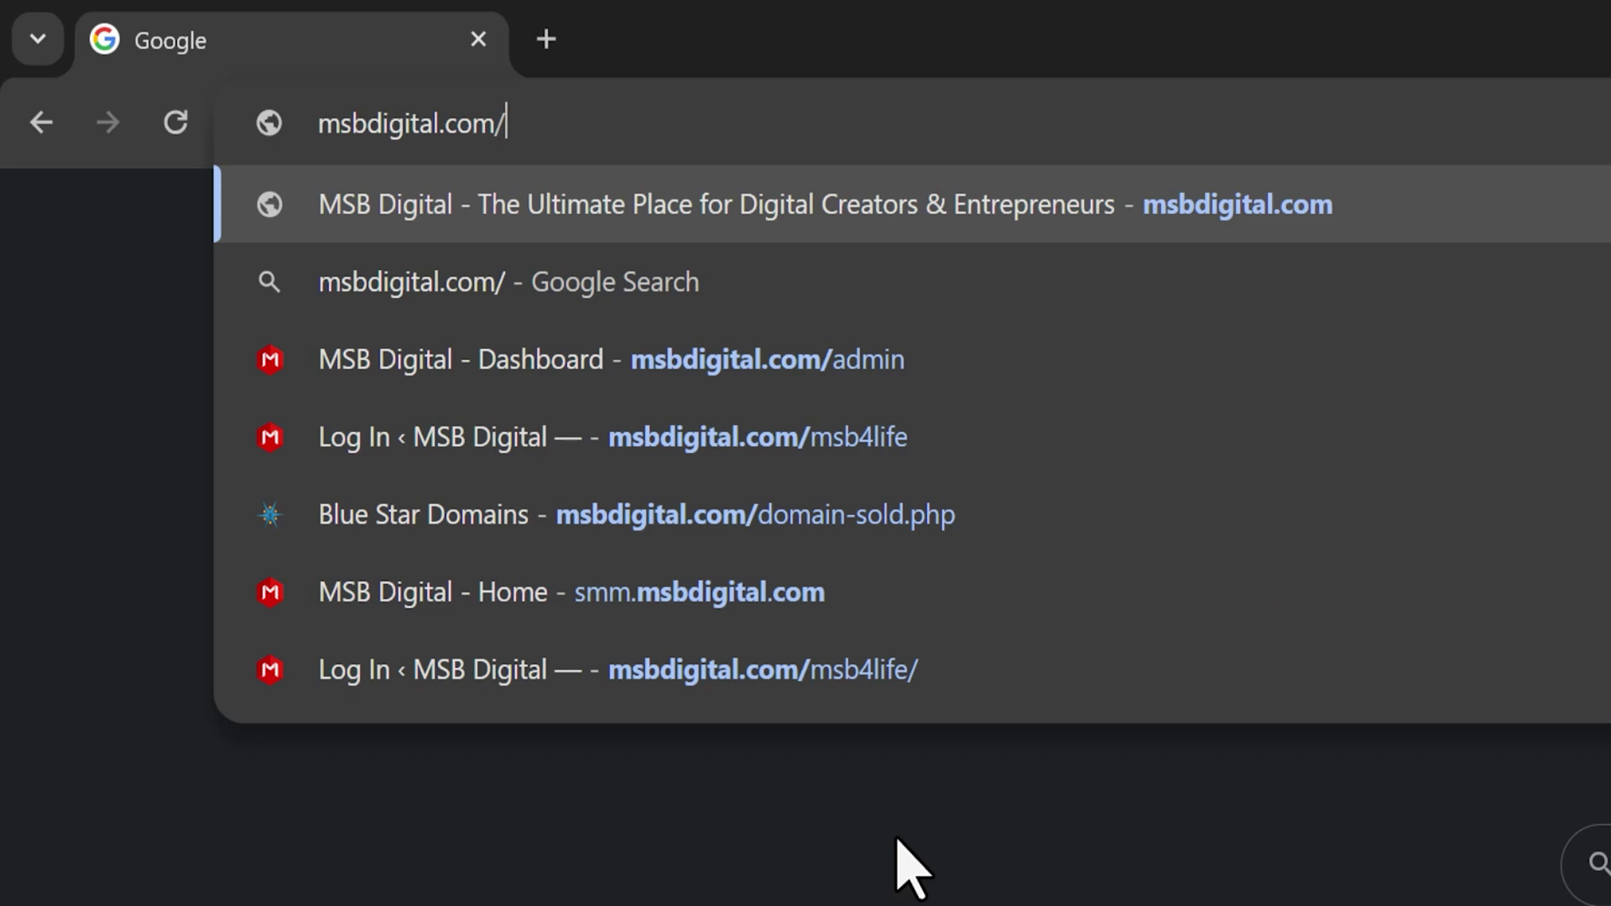
type("kittl")
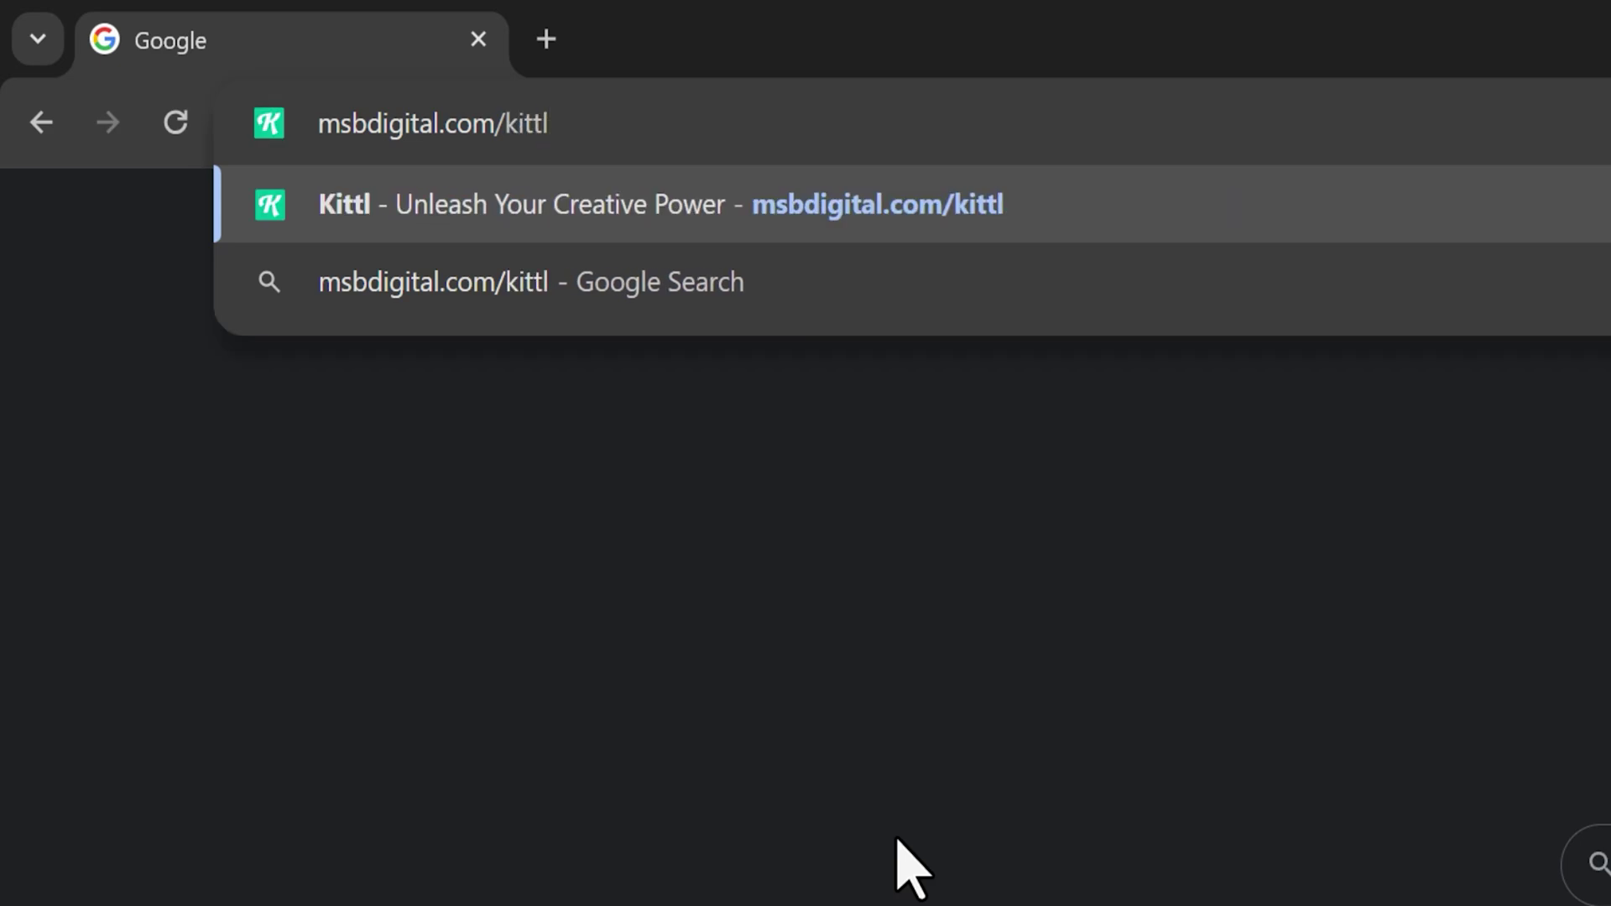
key("Return")
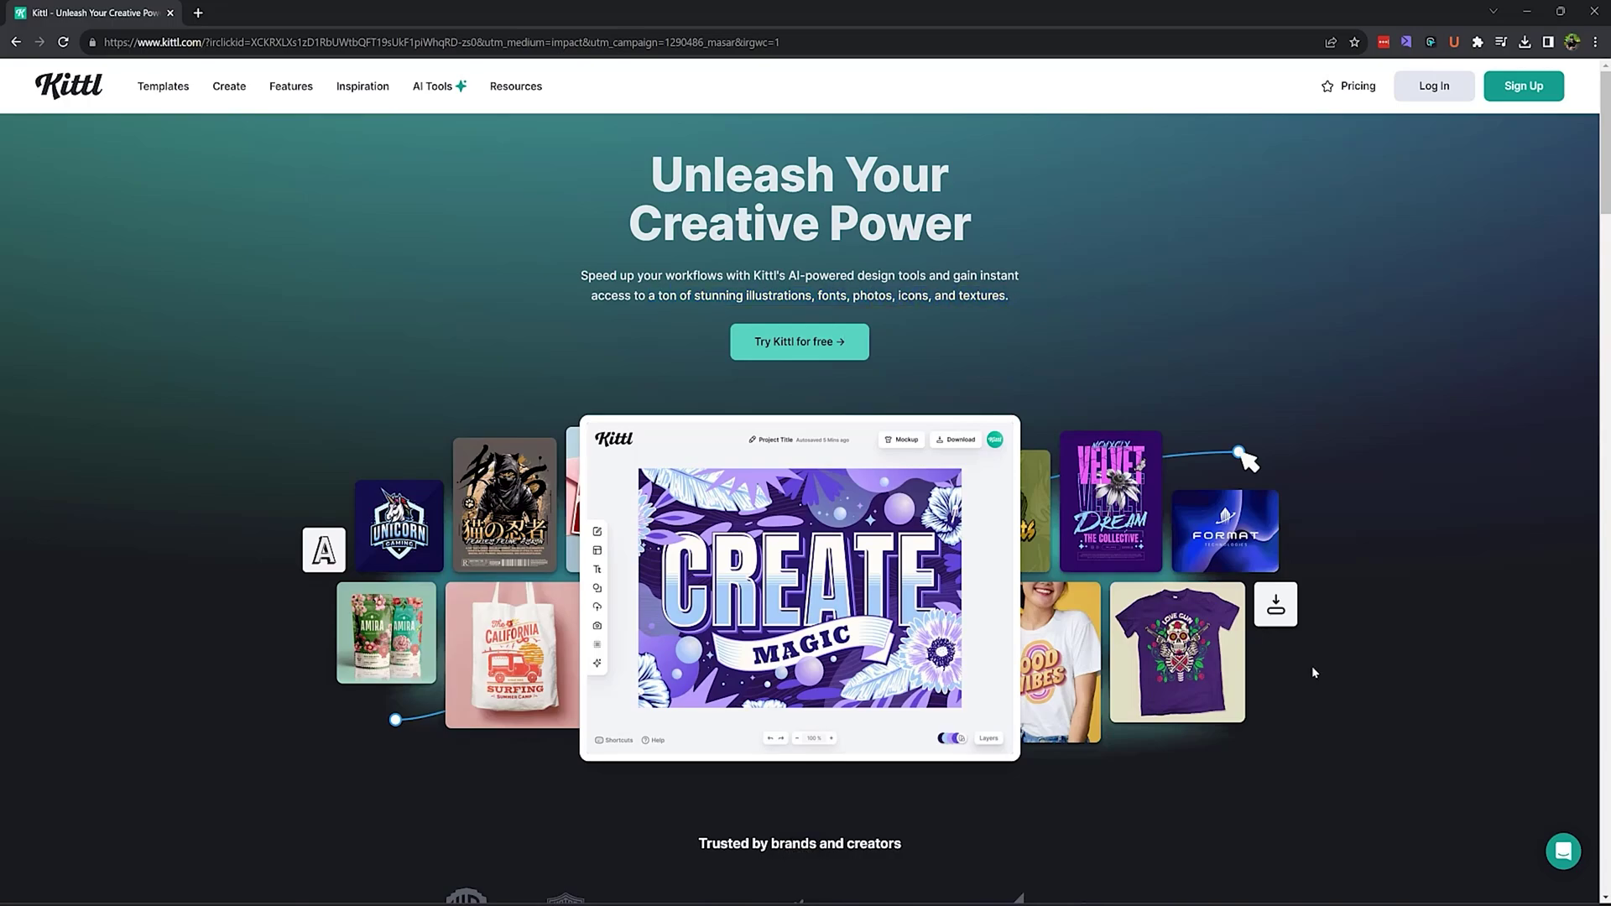
scroll(1313, 672, "down", 3)
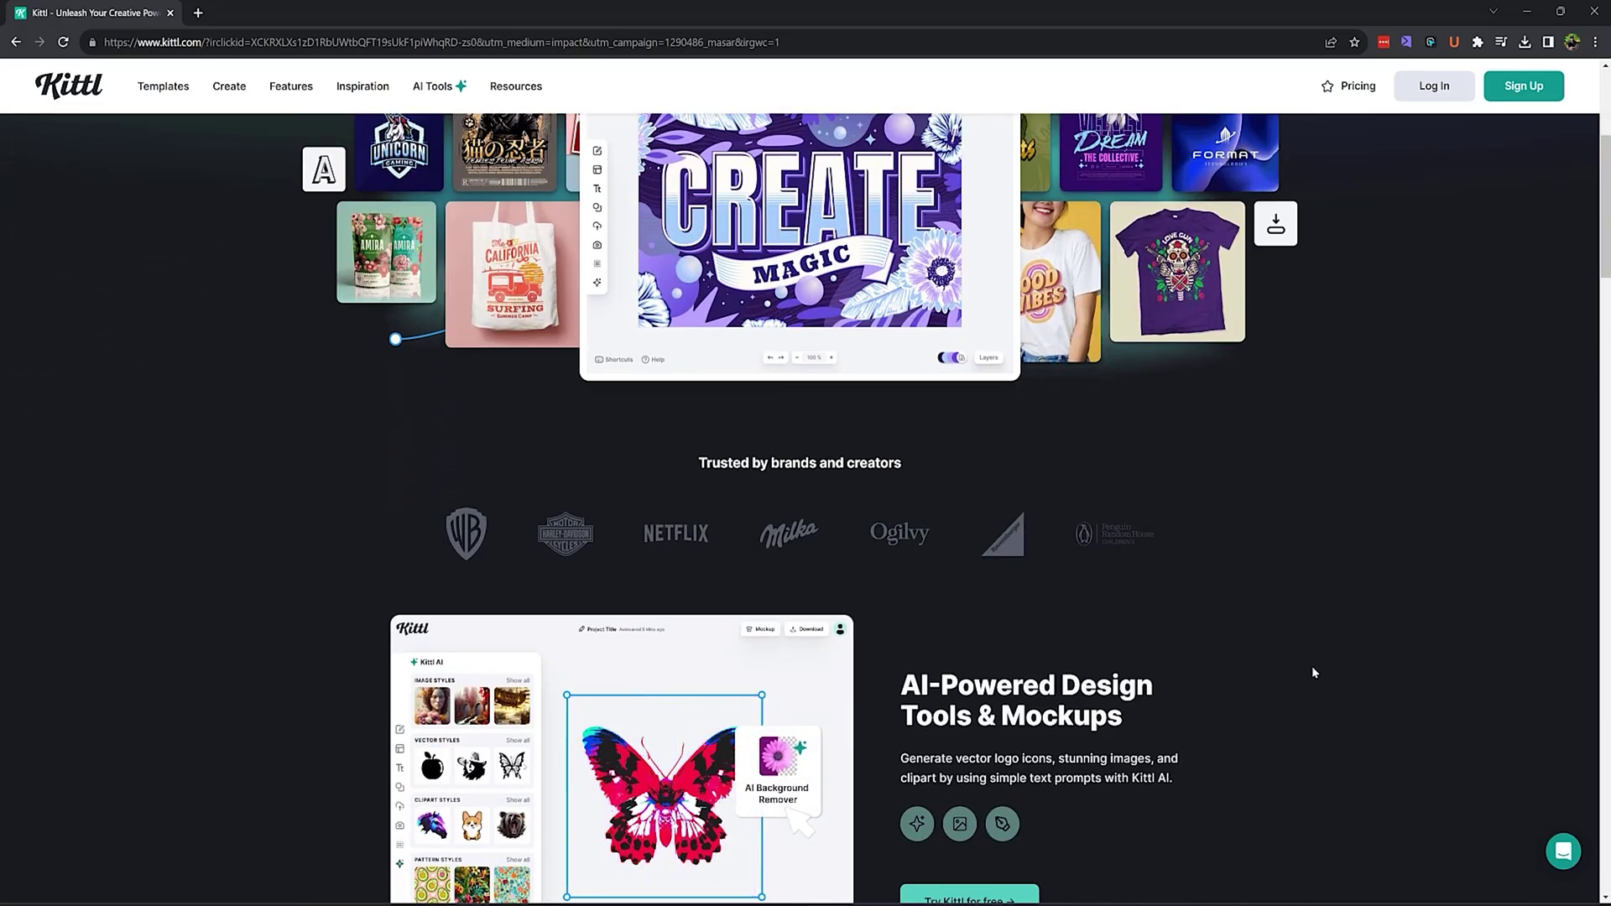
scroll(1313, 672, "down", 2)
Step: Point out the Mockups and Advanced Text Editing headings, then start the free Kittl sign-up
mouse_move(902, 456)
left_mouse_down()
mouse_move(997, 487)
mouse_move(1122, 488)
left_mouse_up()
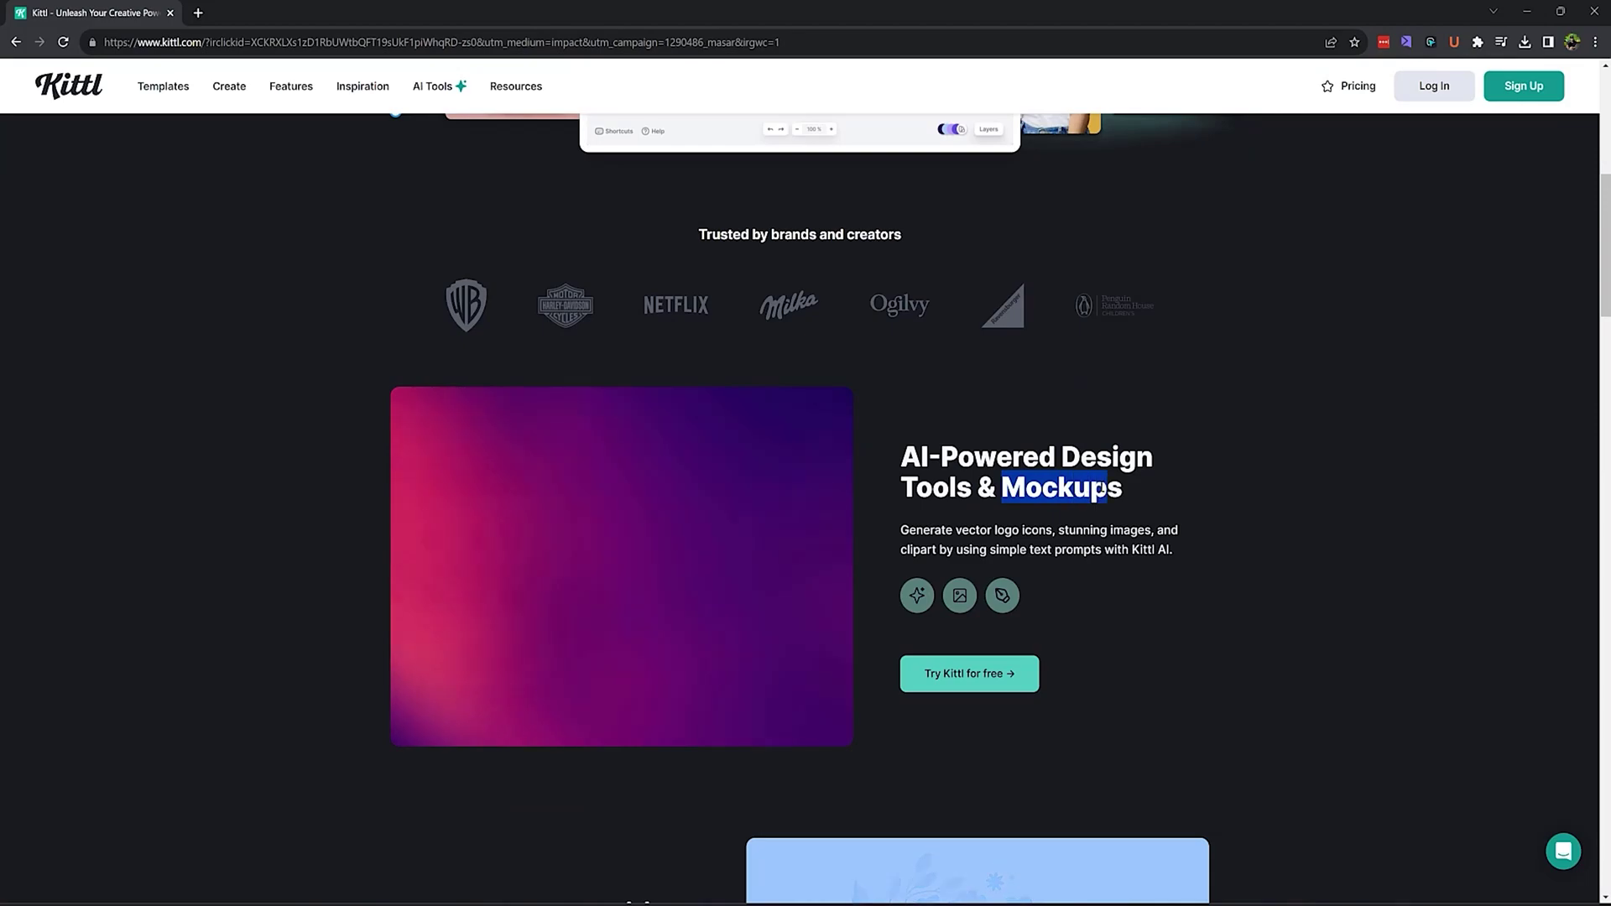
left_click(1232, 595)
scroll(1285, 615, "down", 4)
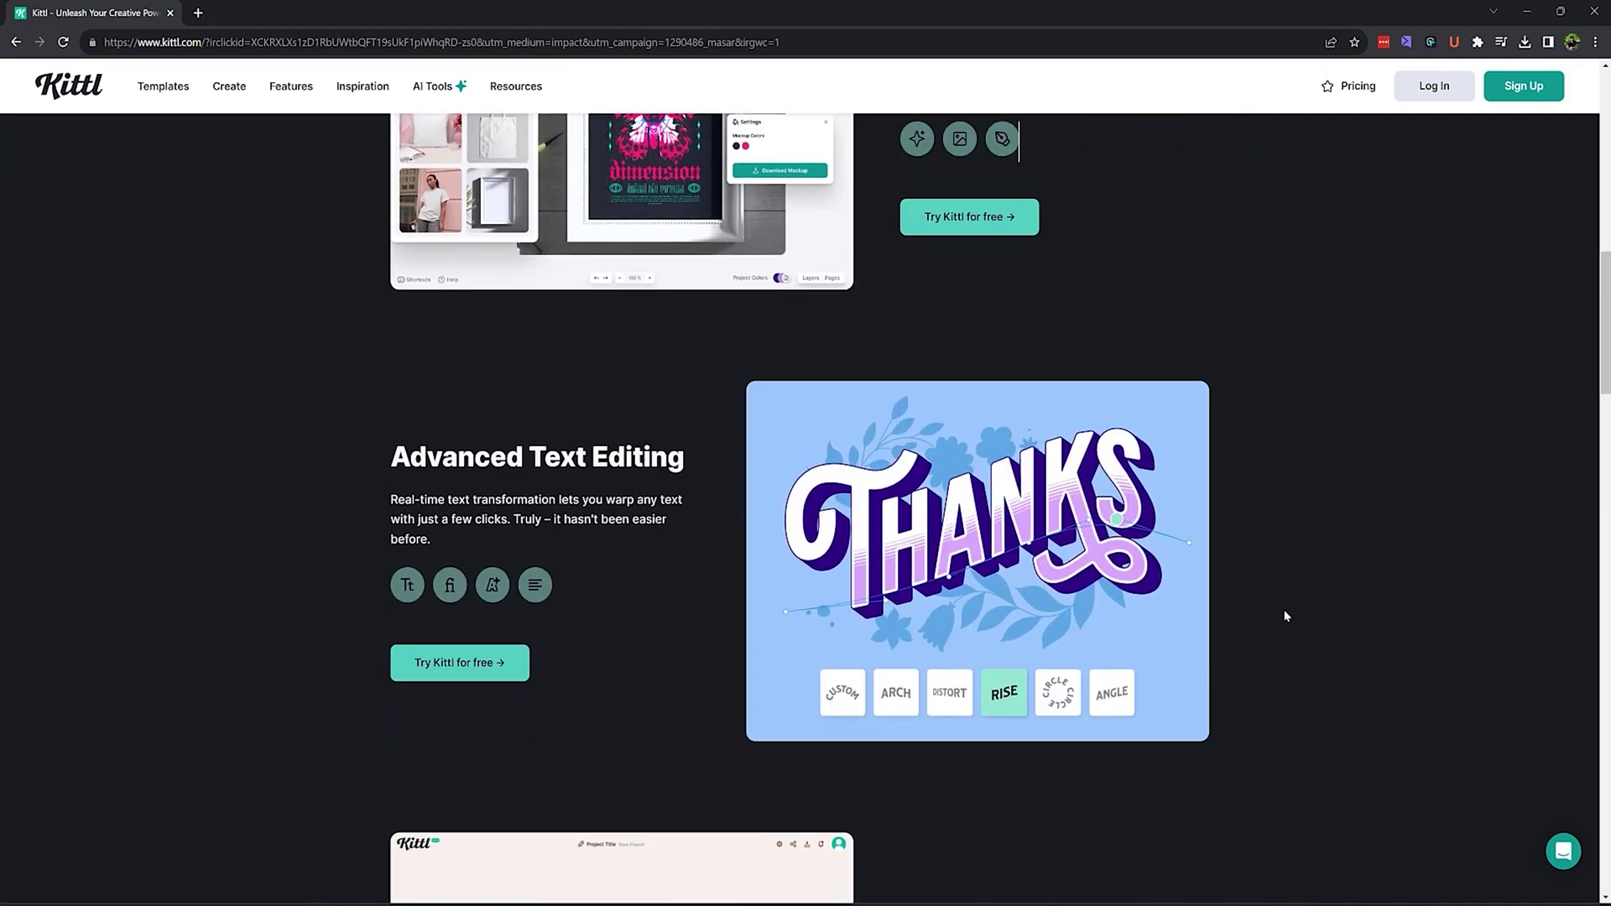
left_click_drag(406, 456, 690, 460)
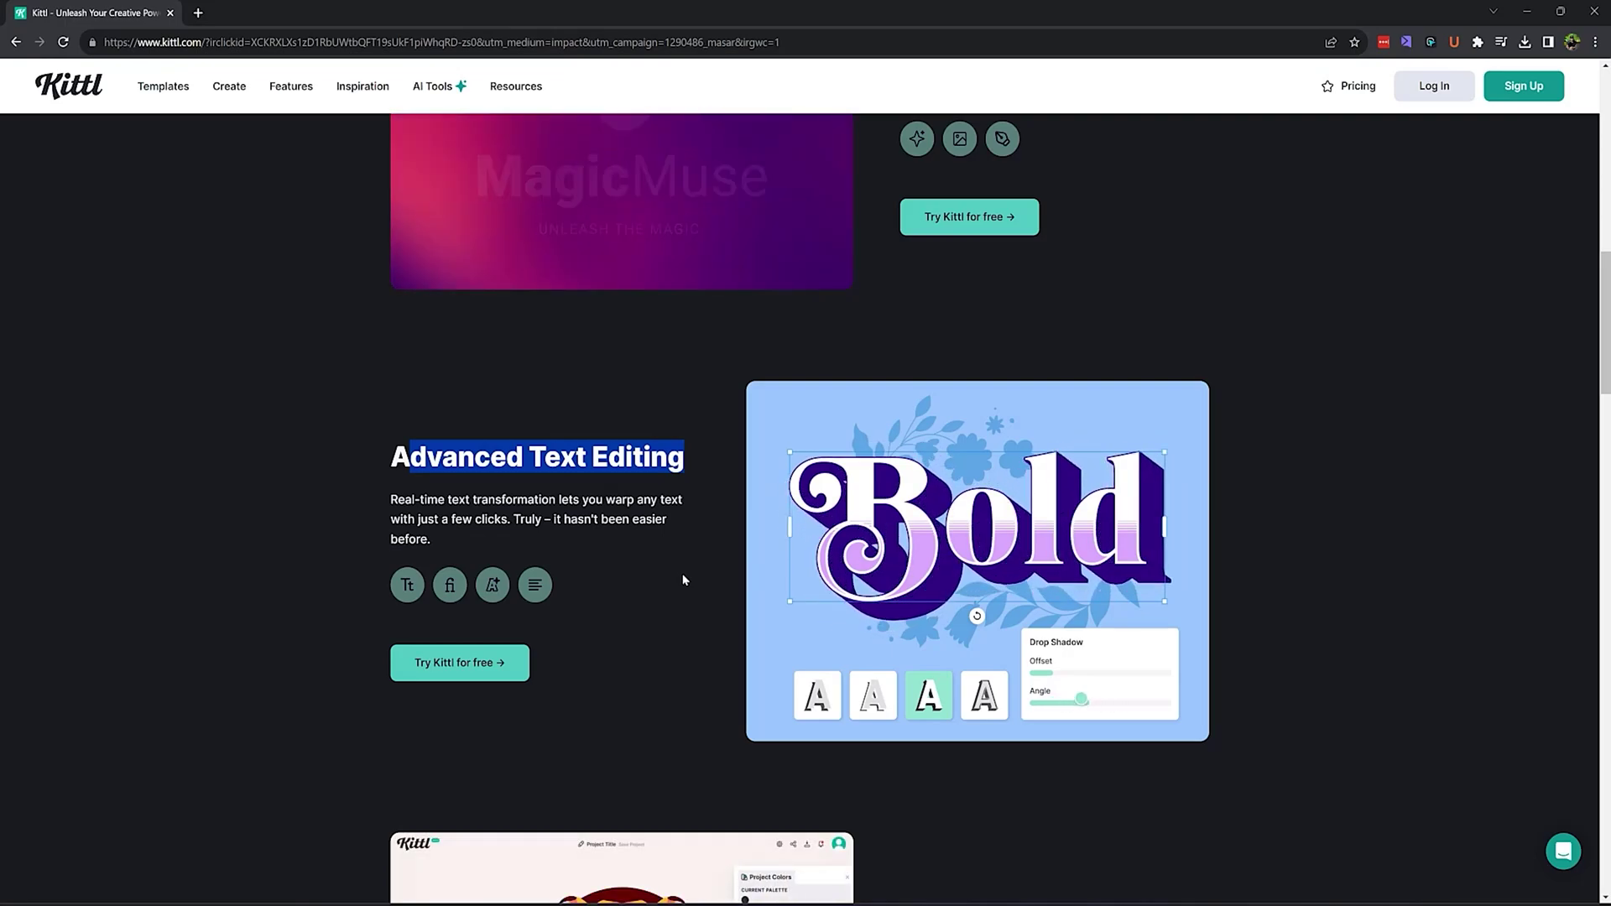
scroll(684, 580, "down", 1)
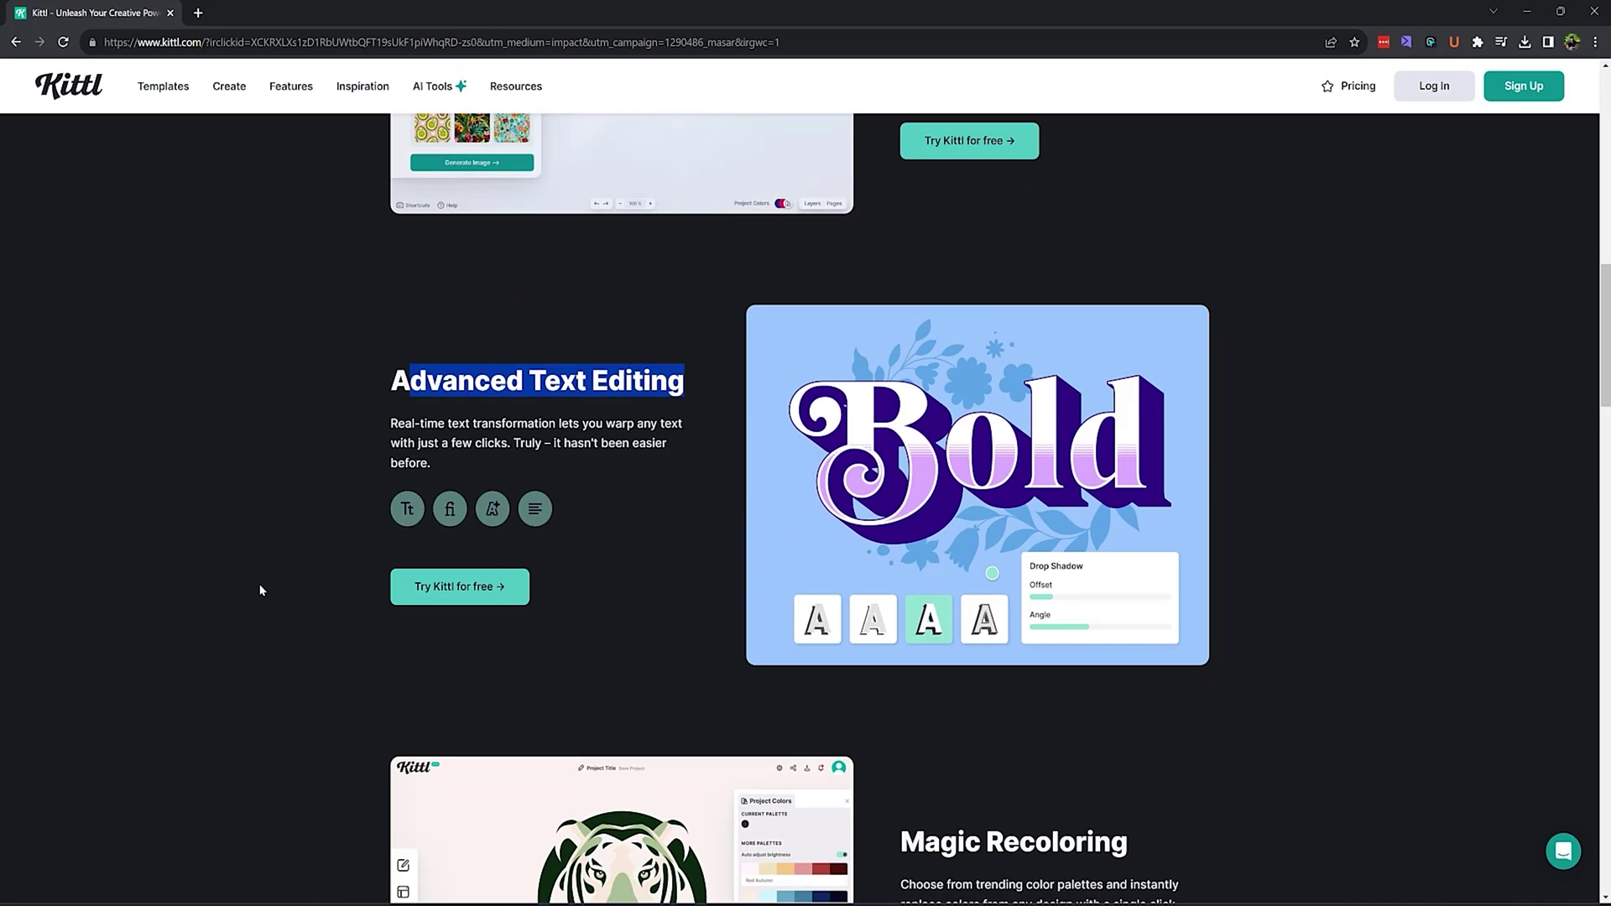
scroll(616, 633, "up", 1)
scroll(1064, 640, "up", 10)
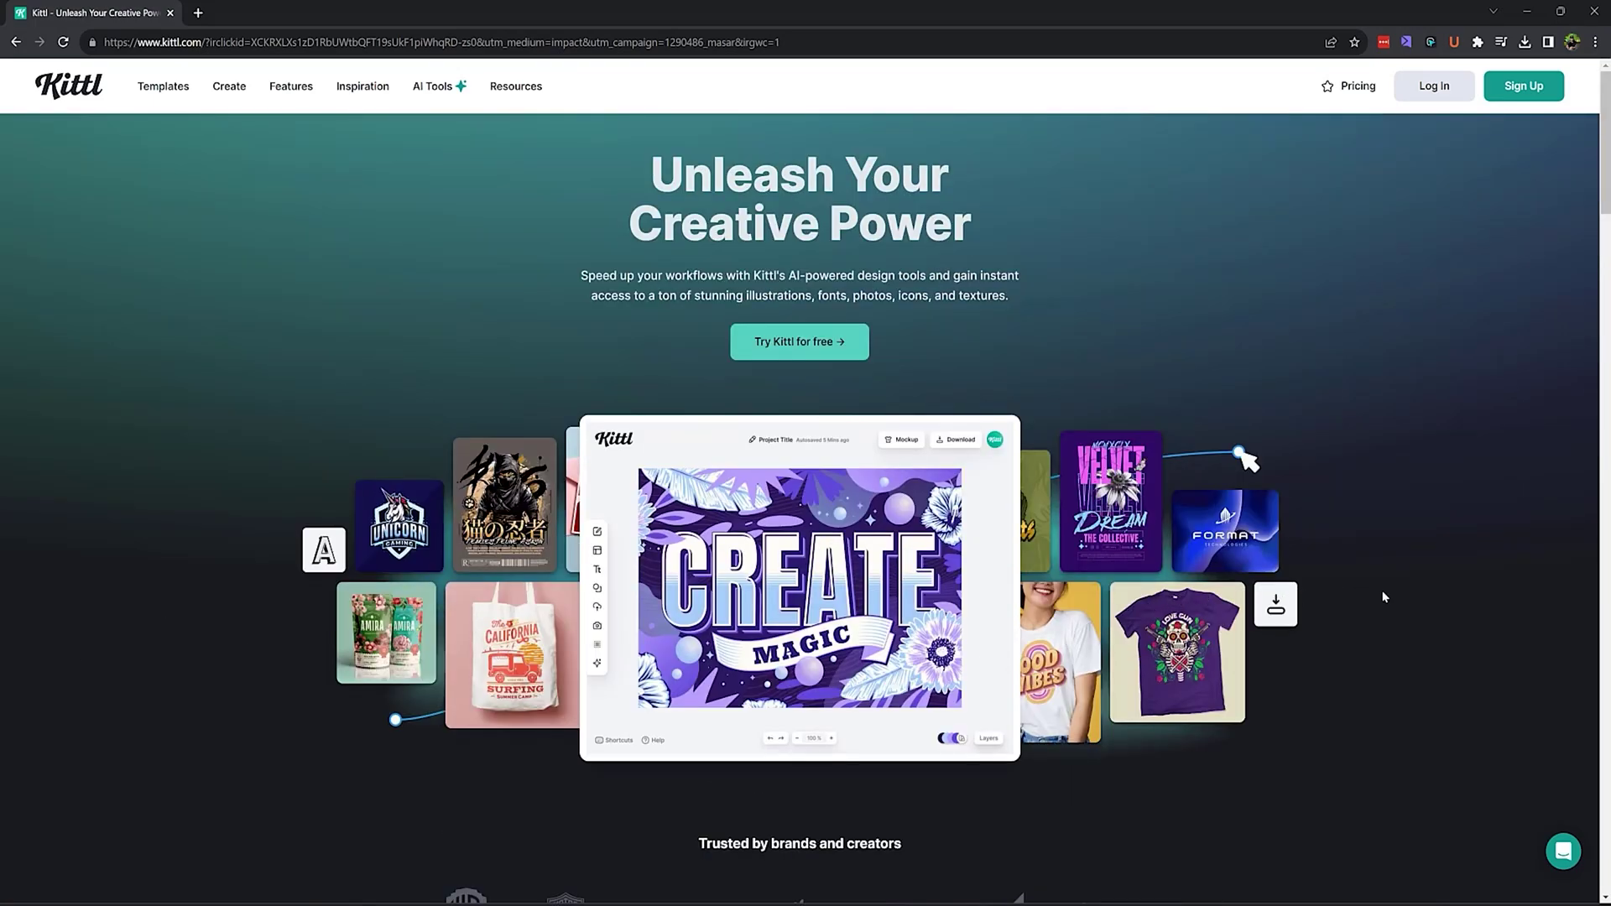
left_click(777, 352)
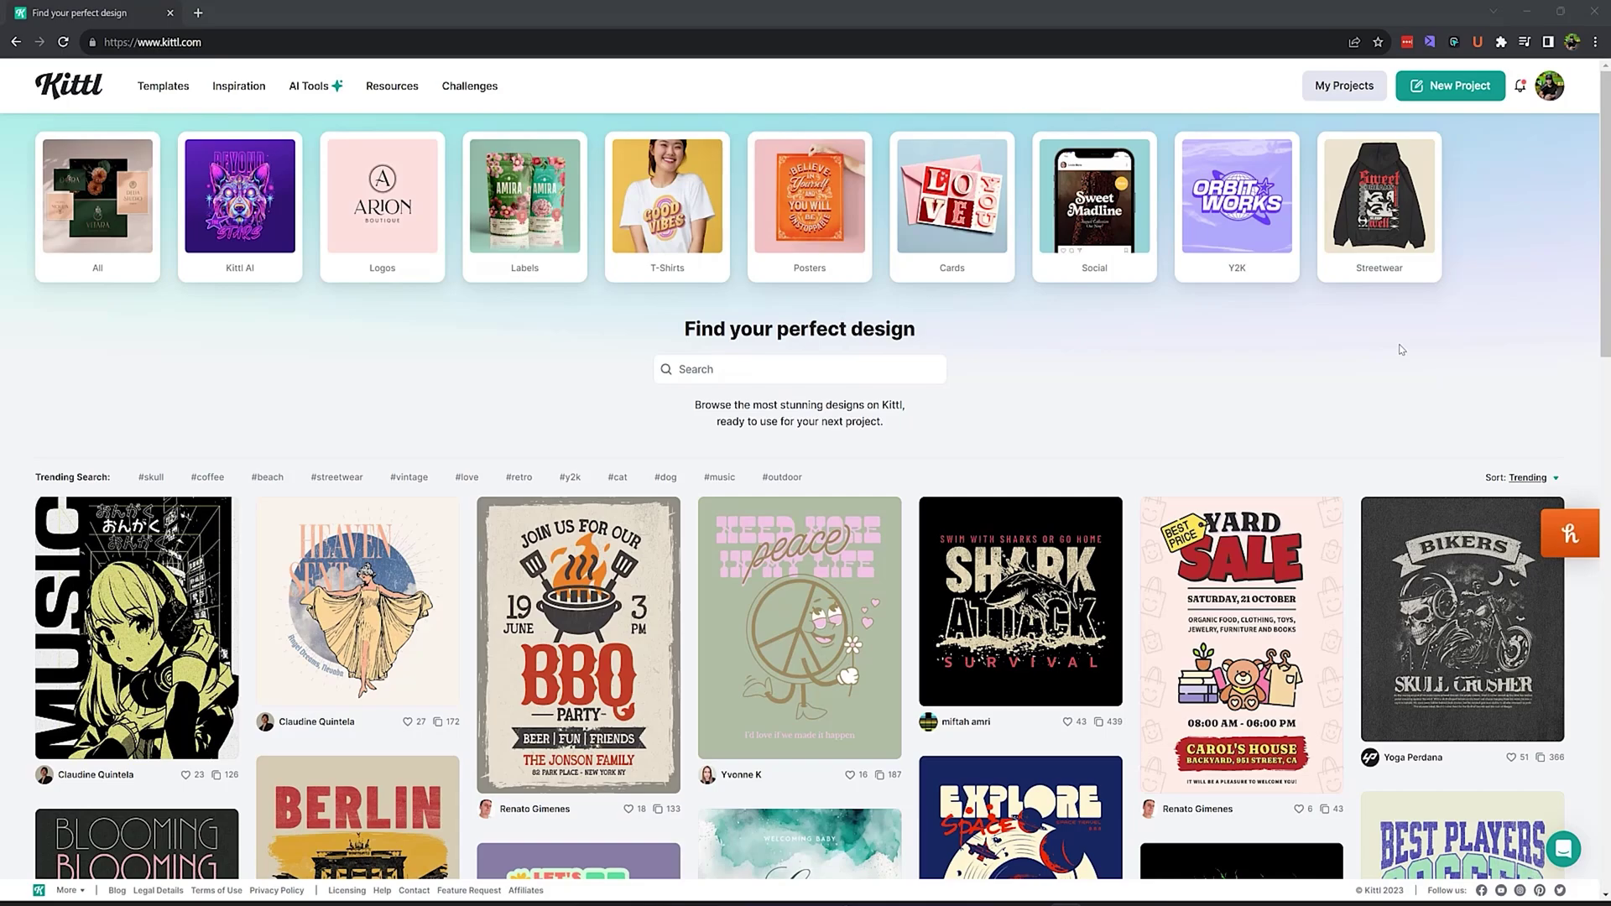
scroll(1400, 351, "down", 2)
scroll(1400, 350, "down", 3)
scroll(1399, 350, "down", 4)
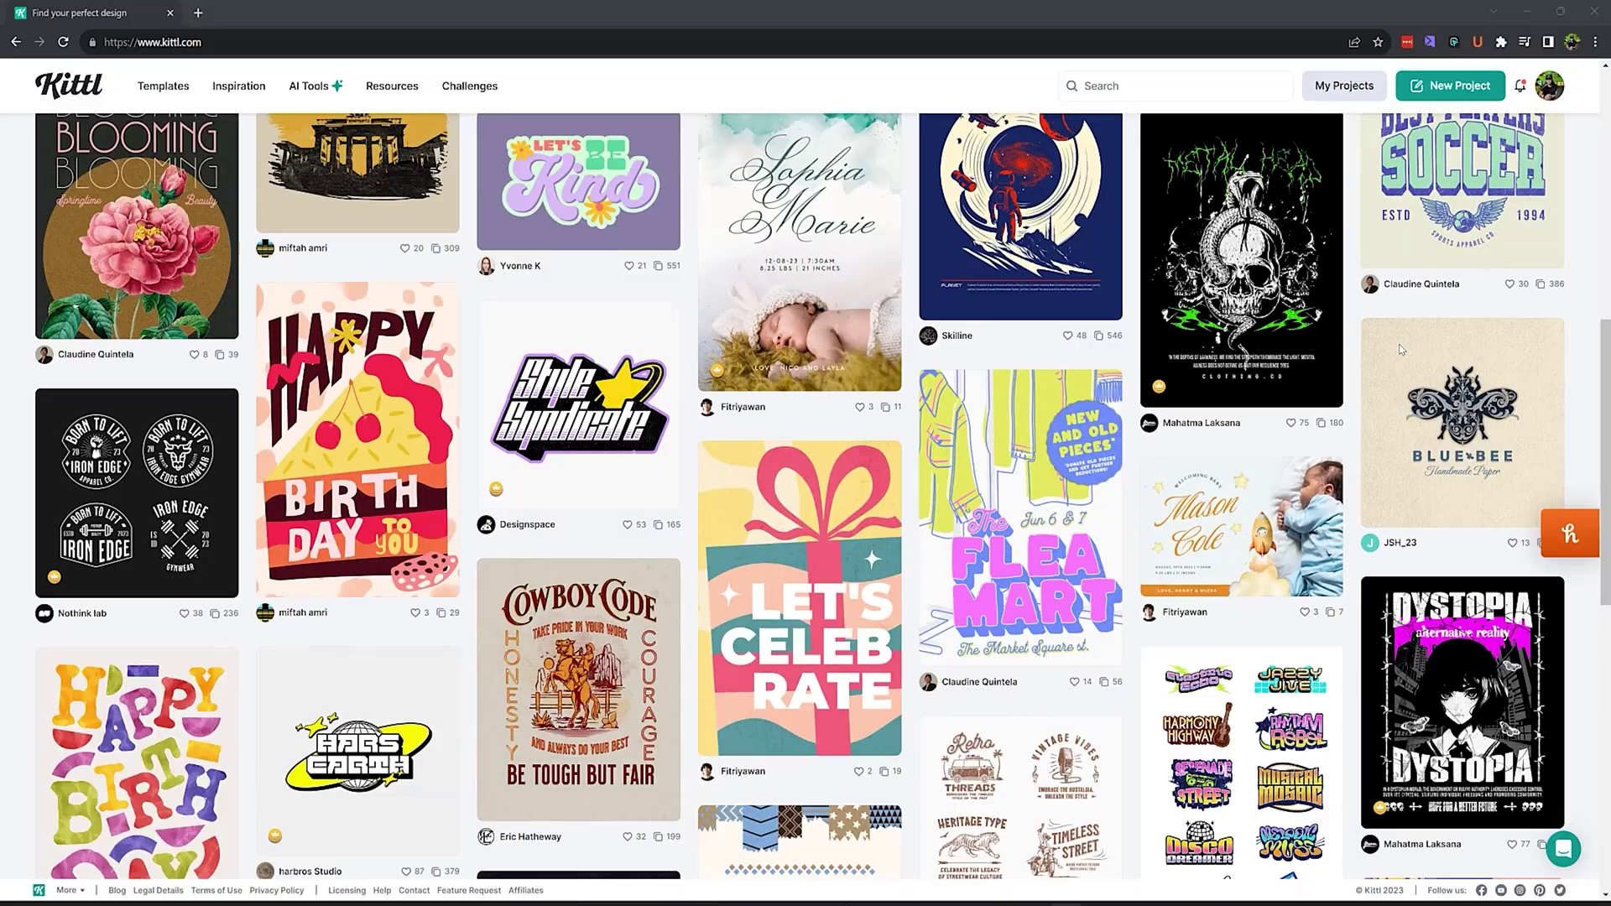
scroll(1399, 350, "down", 4)
scroll(1240, 478, "down", 2)
scroll(1241, 479, "down", 3)
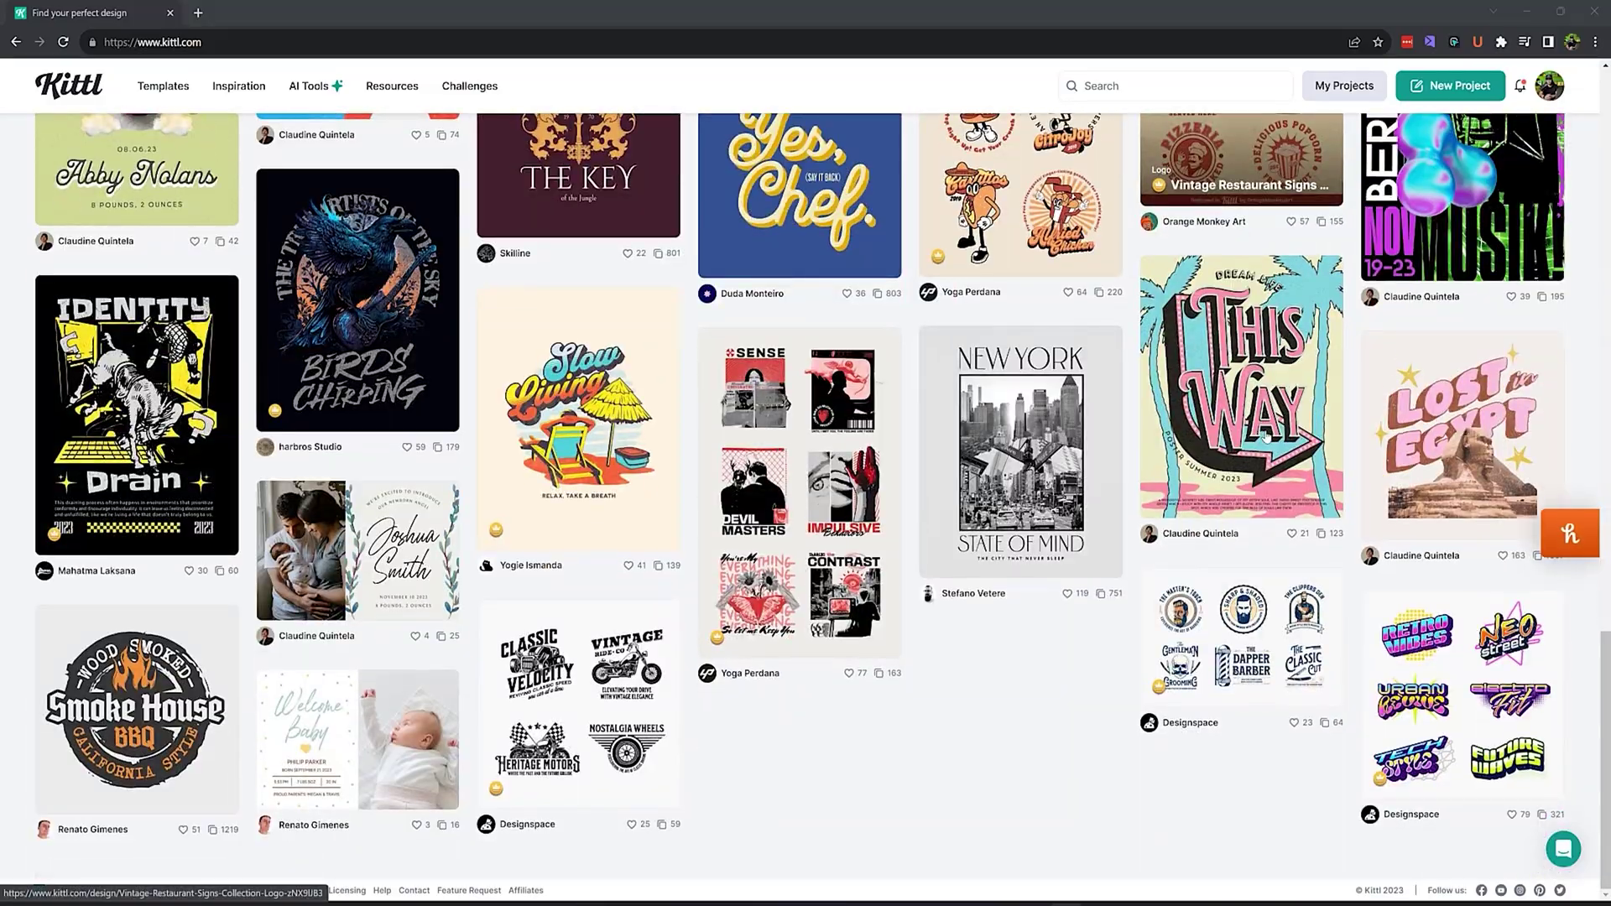
scroll(240, 375, "up", 5)
scroll(241, 375, "up", 5)
scroll(240, 375, "up", 3)
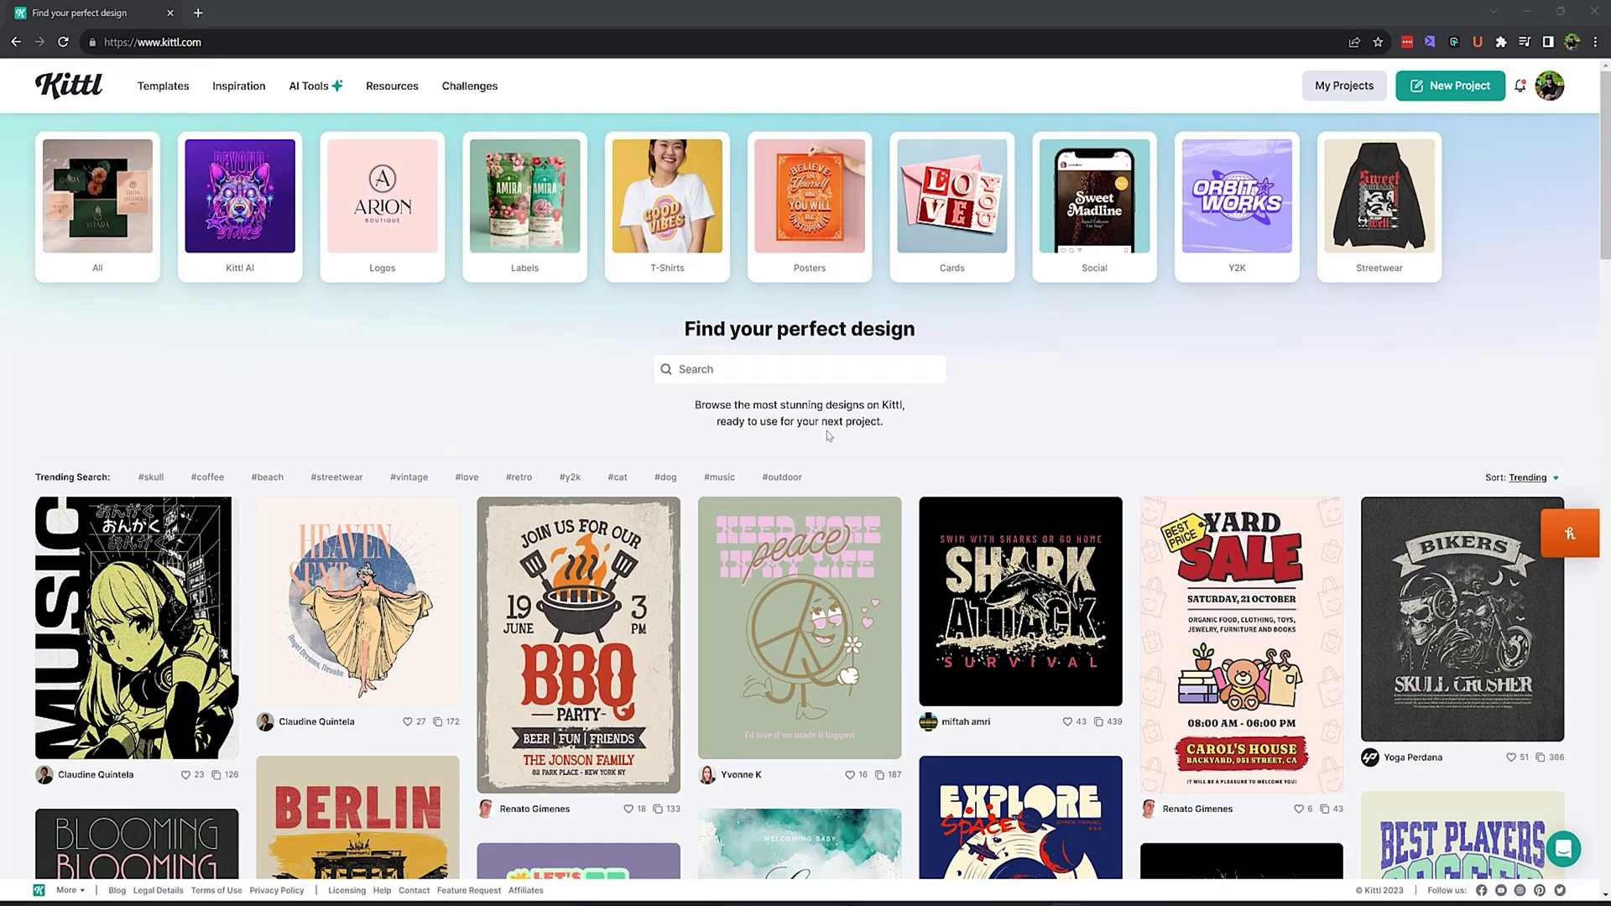
Step: Open the T-Shirts category card in the Find your perfect design grid
left_click(647, 233)
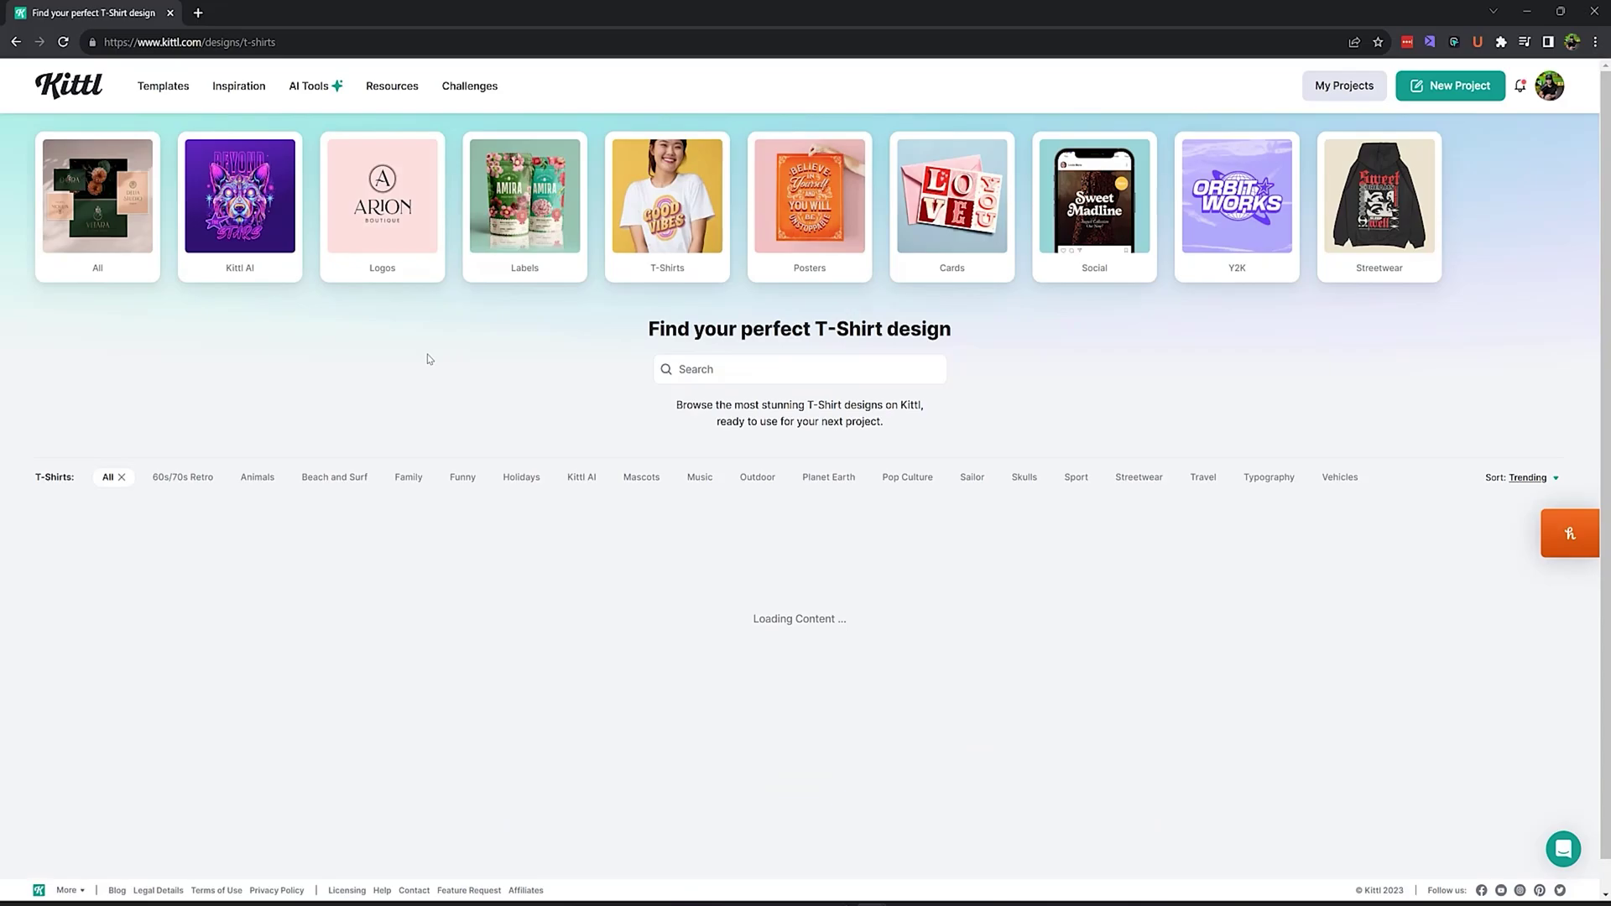
scroll(428, 359, "down", 2)
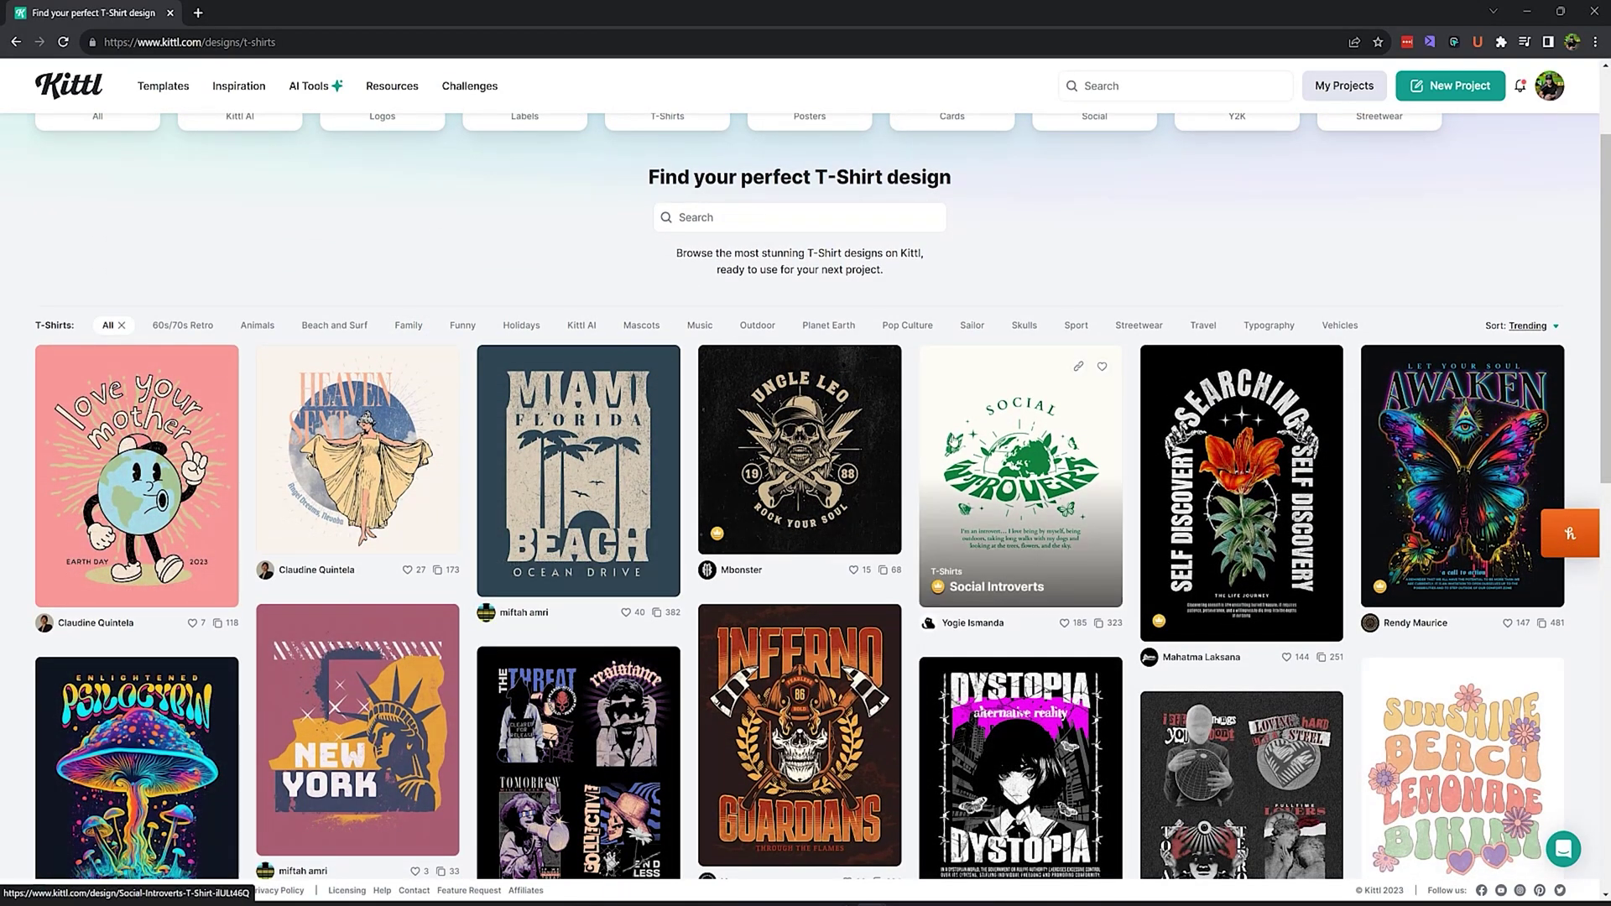
scroll(994, 466, "down", 2)
scroll(985, 438, "down", 3)
scroll(986, 437, "down", 3)
scroll(964, 460, "down", 3)
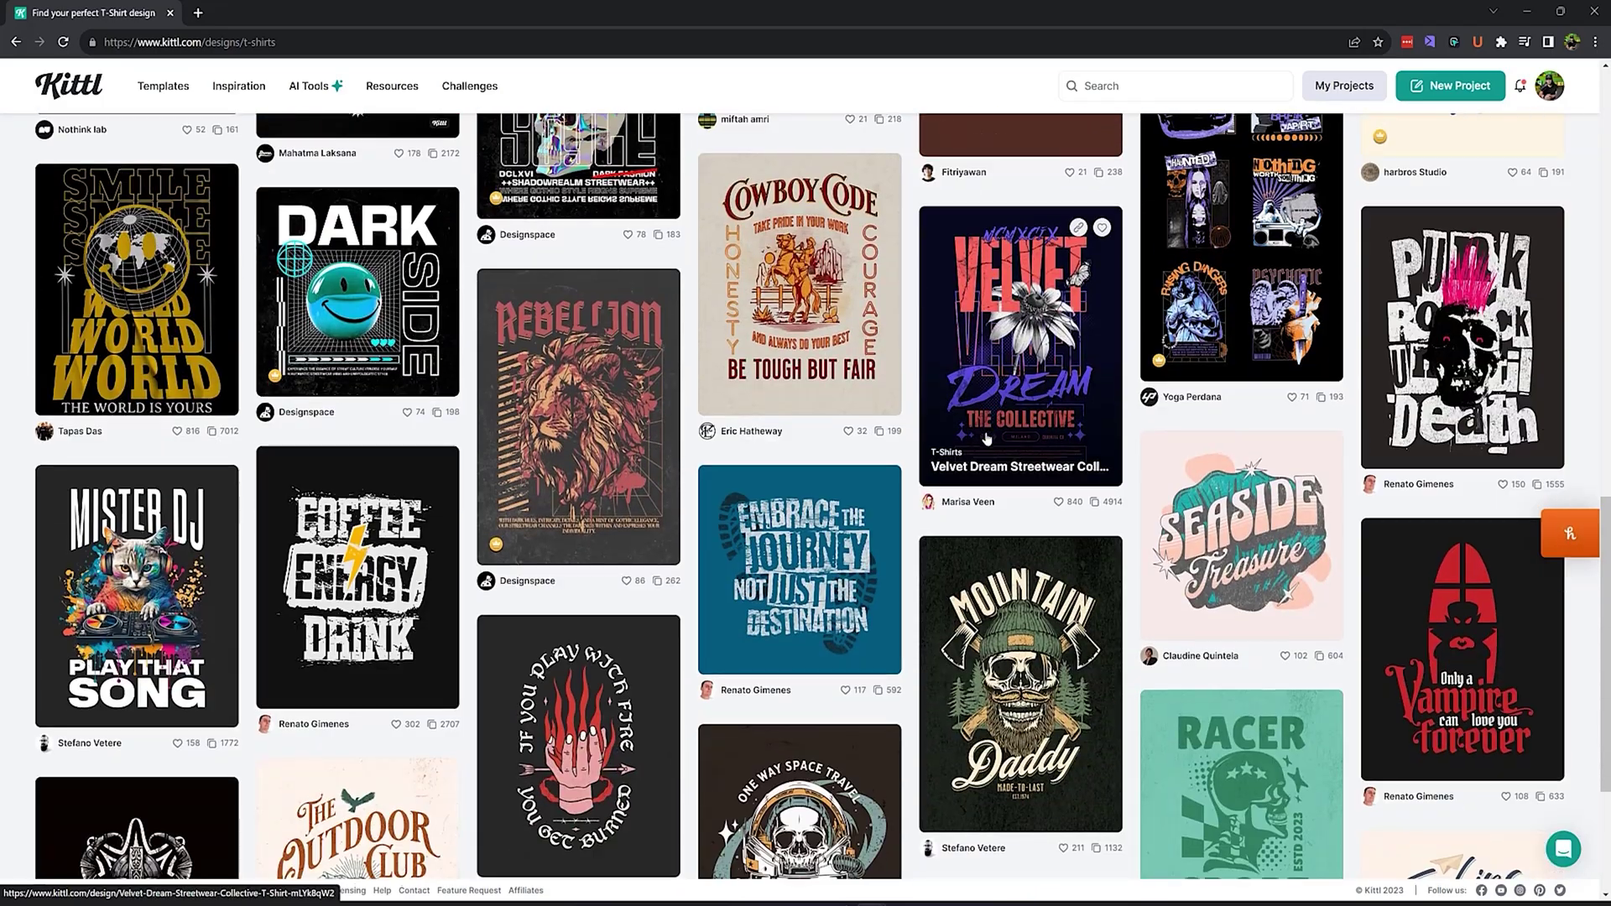
scroll(933, 492, "down", 2)
scroll(904, 522, "down", 3)
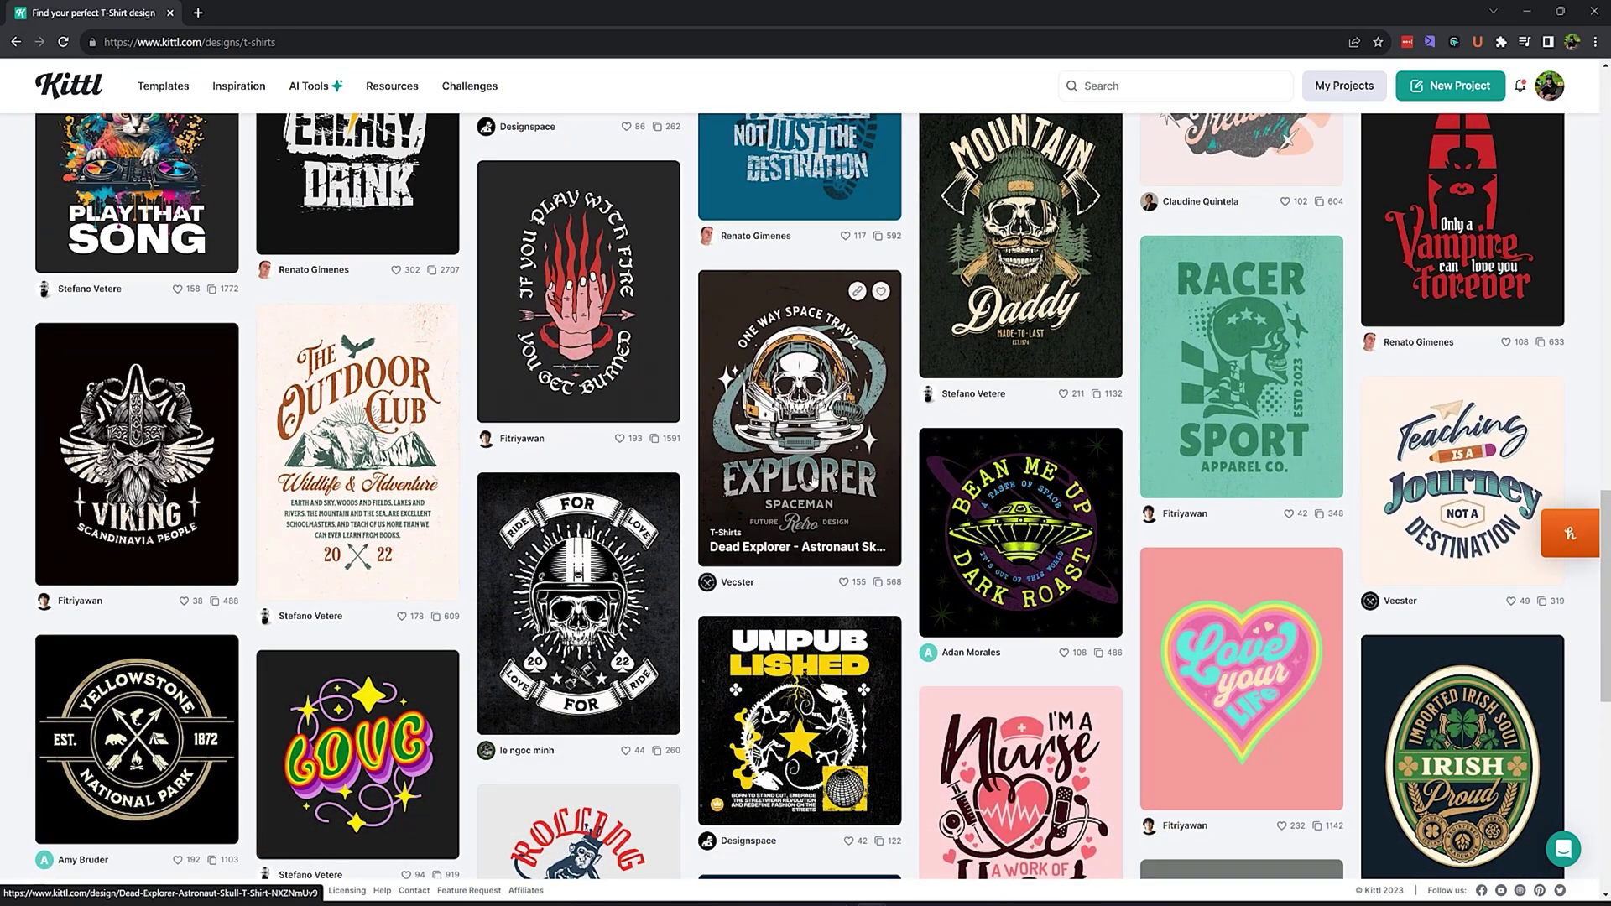
scroll(805, 484, "down", 2)
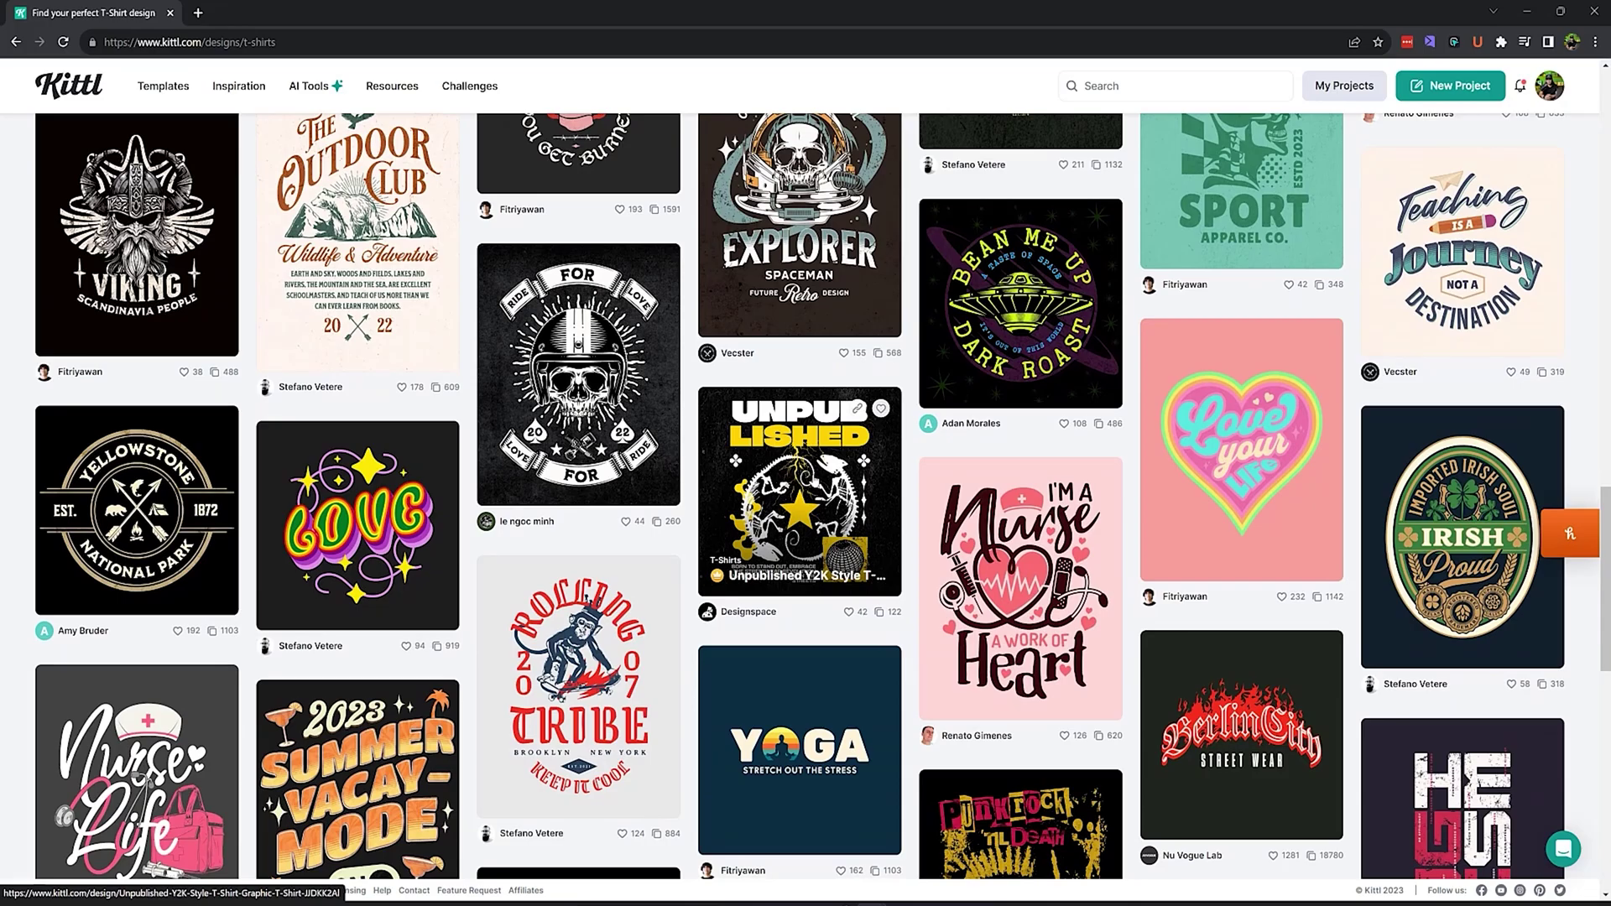
scroll(813, 479, "down", 2)
scroll(814, 480, "down", 2)
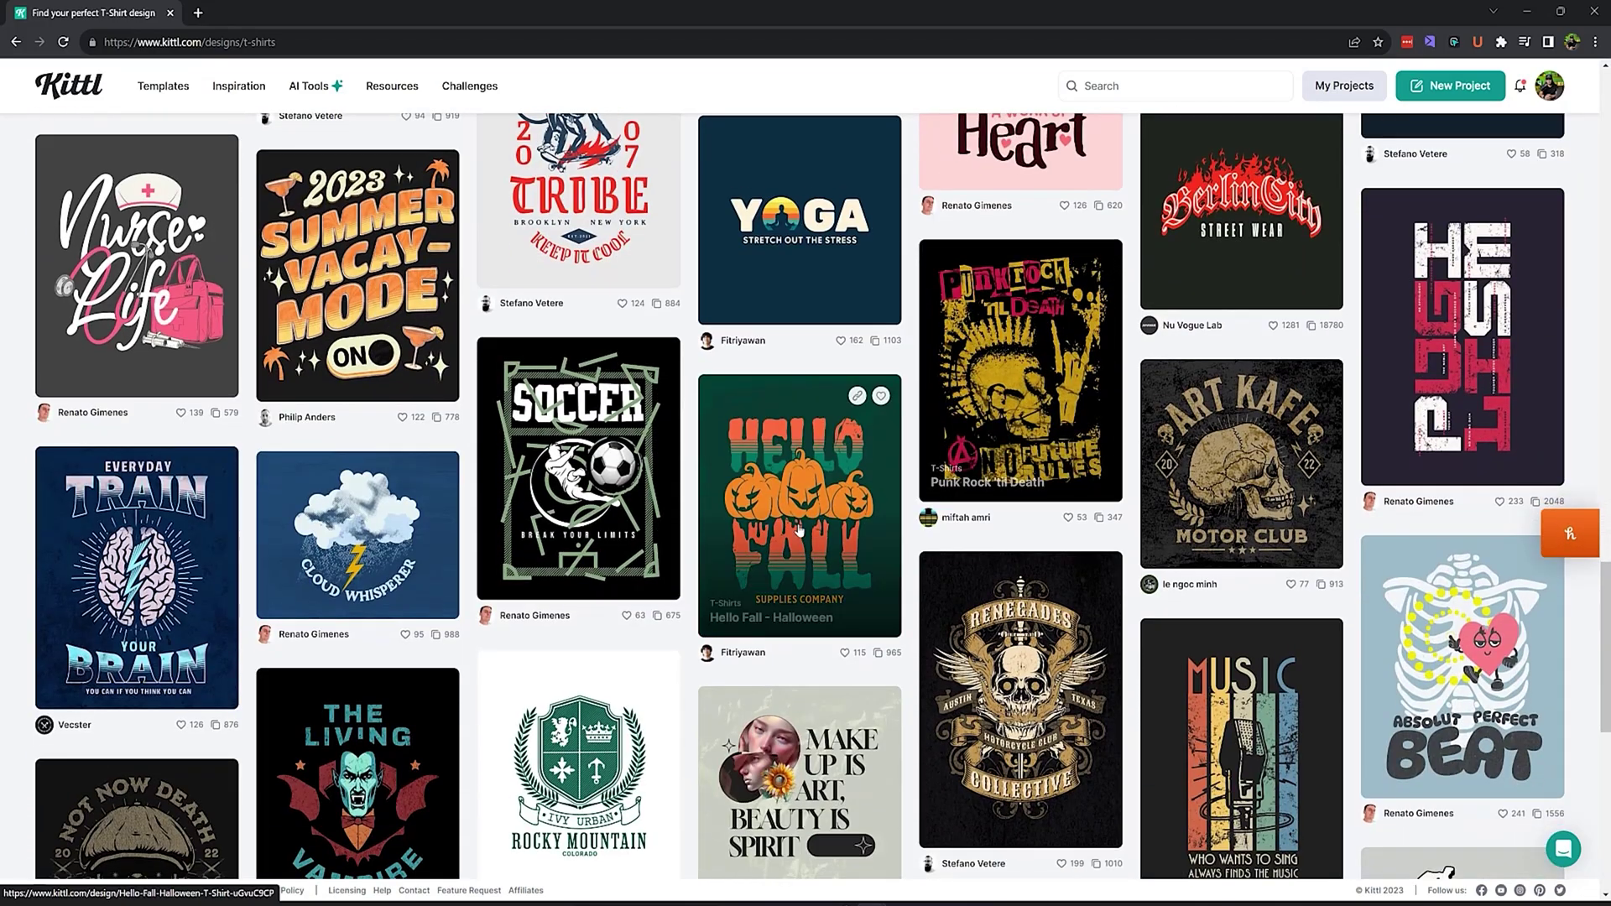
scroll(798, 530, "down", 2)
scroll(798, 530, "down", 1)
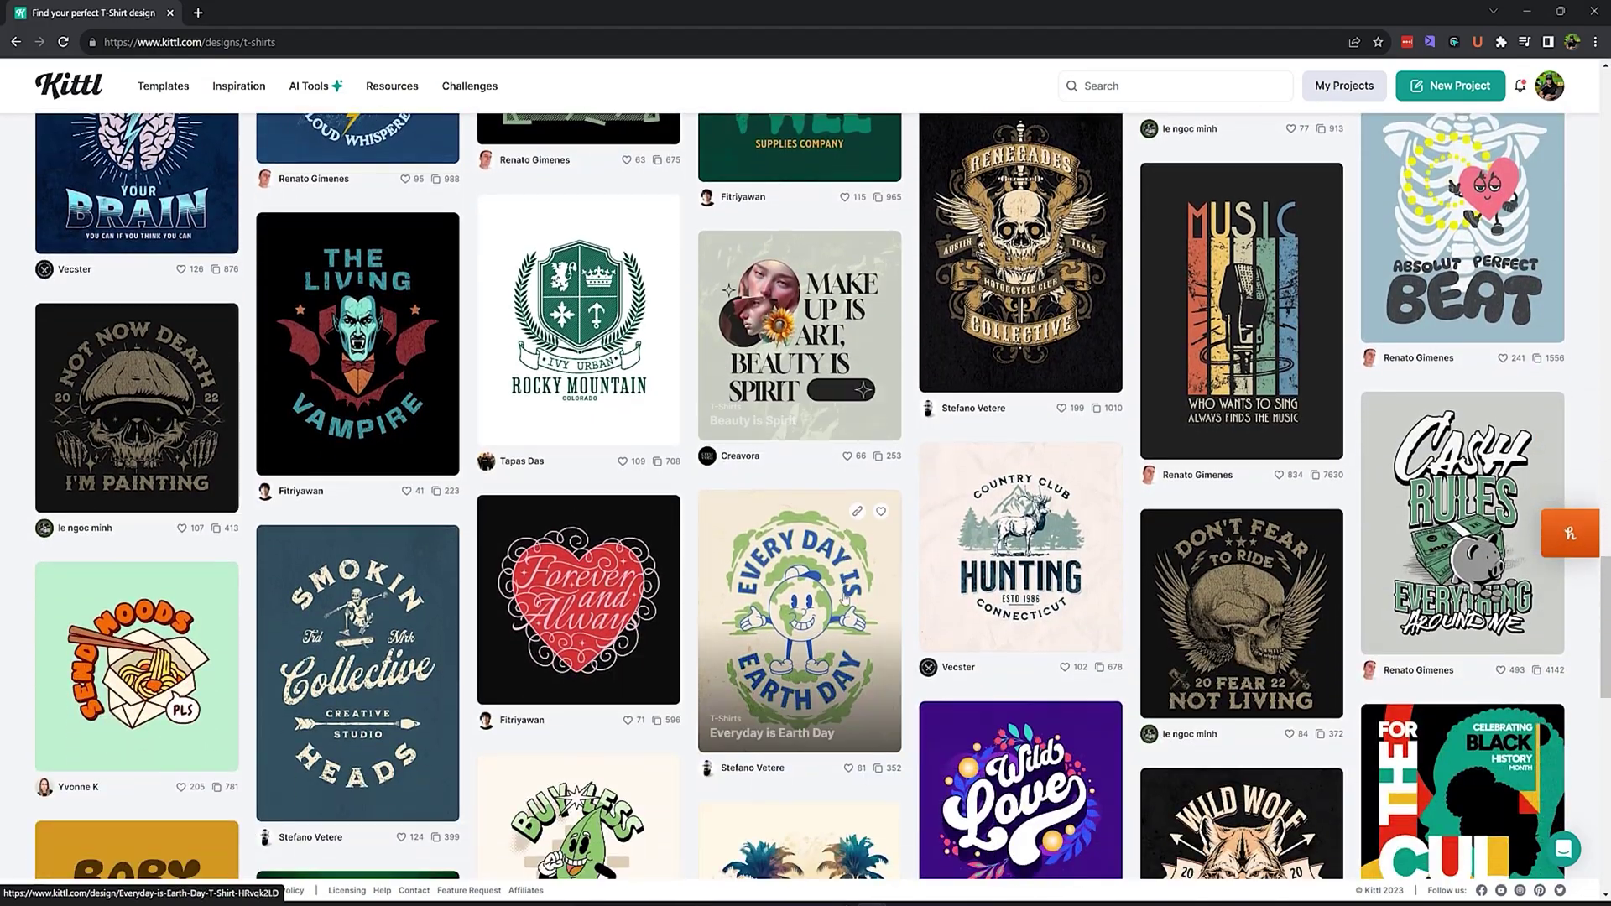
scroll(798, 531, "down", 5)
scroll(793, 707, "up", 5)
scroll(793, 707, "up", 5)
scroll(793, 707, "up", 5)
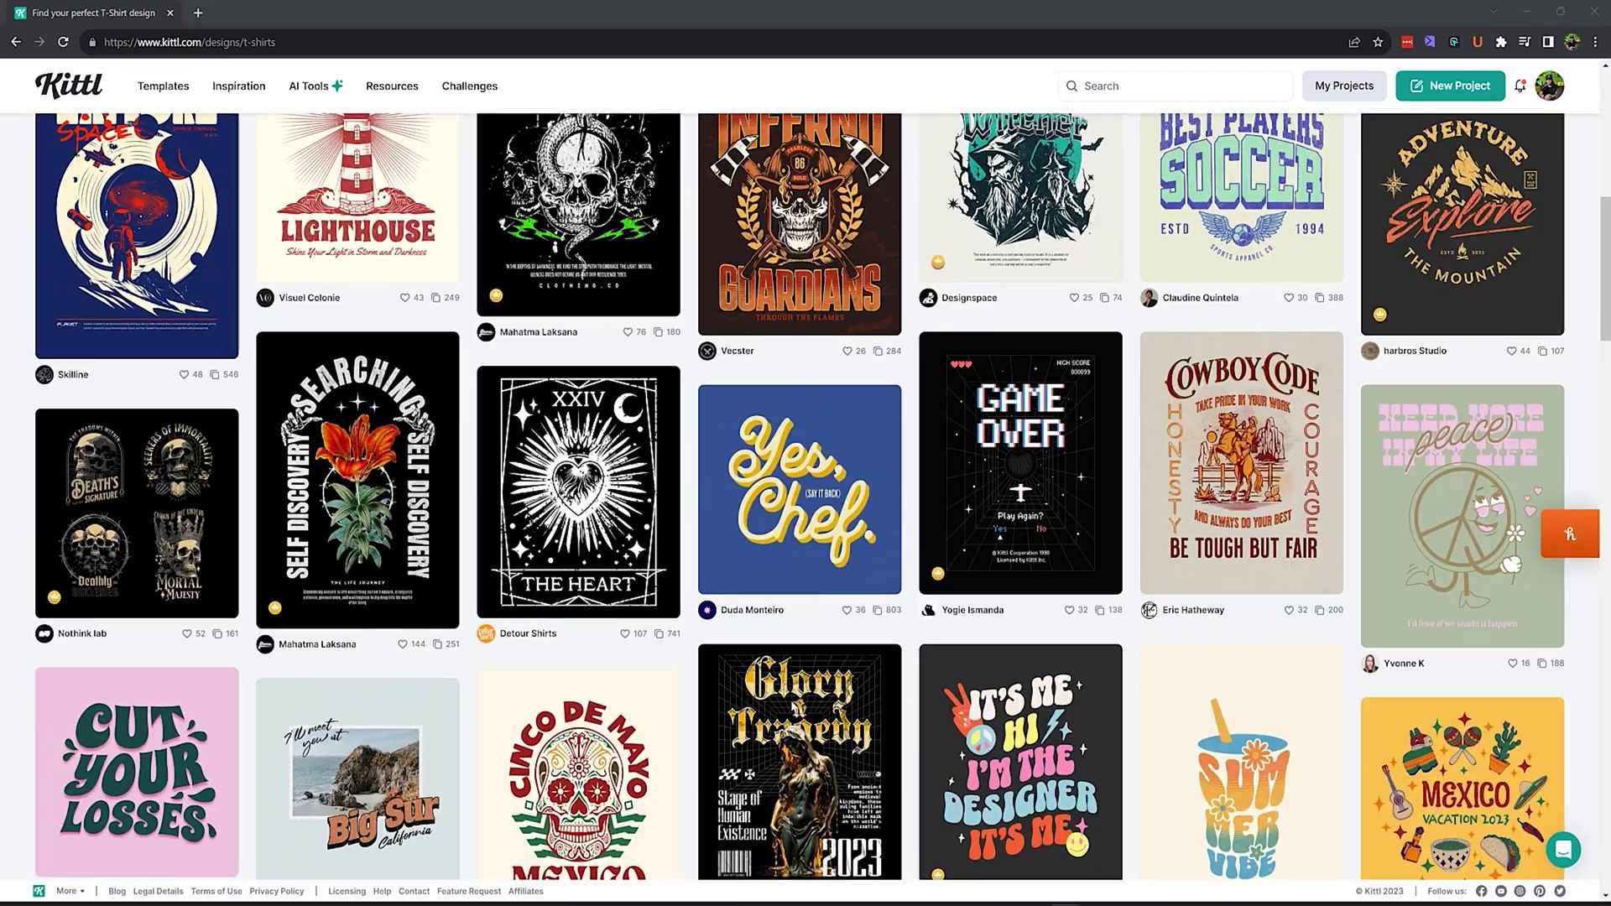
scroll(794, 707, "up", 5)
Step: Filter T-shirt designs to Kittl AI and start editing the Angry Tiger template
left_click(219, 237)
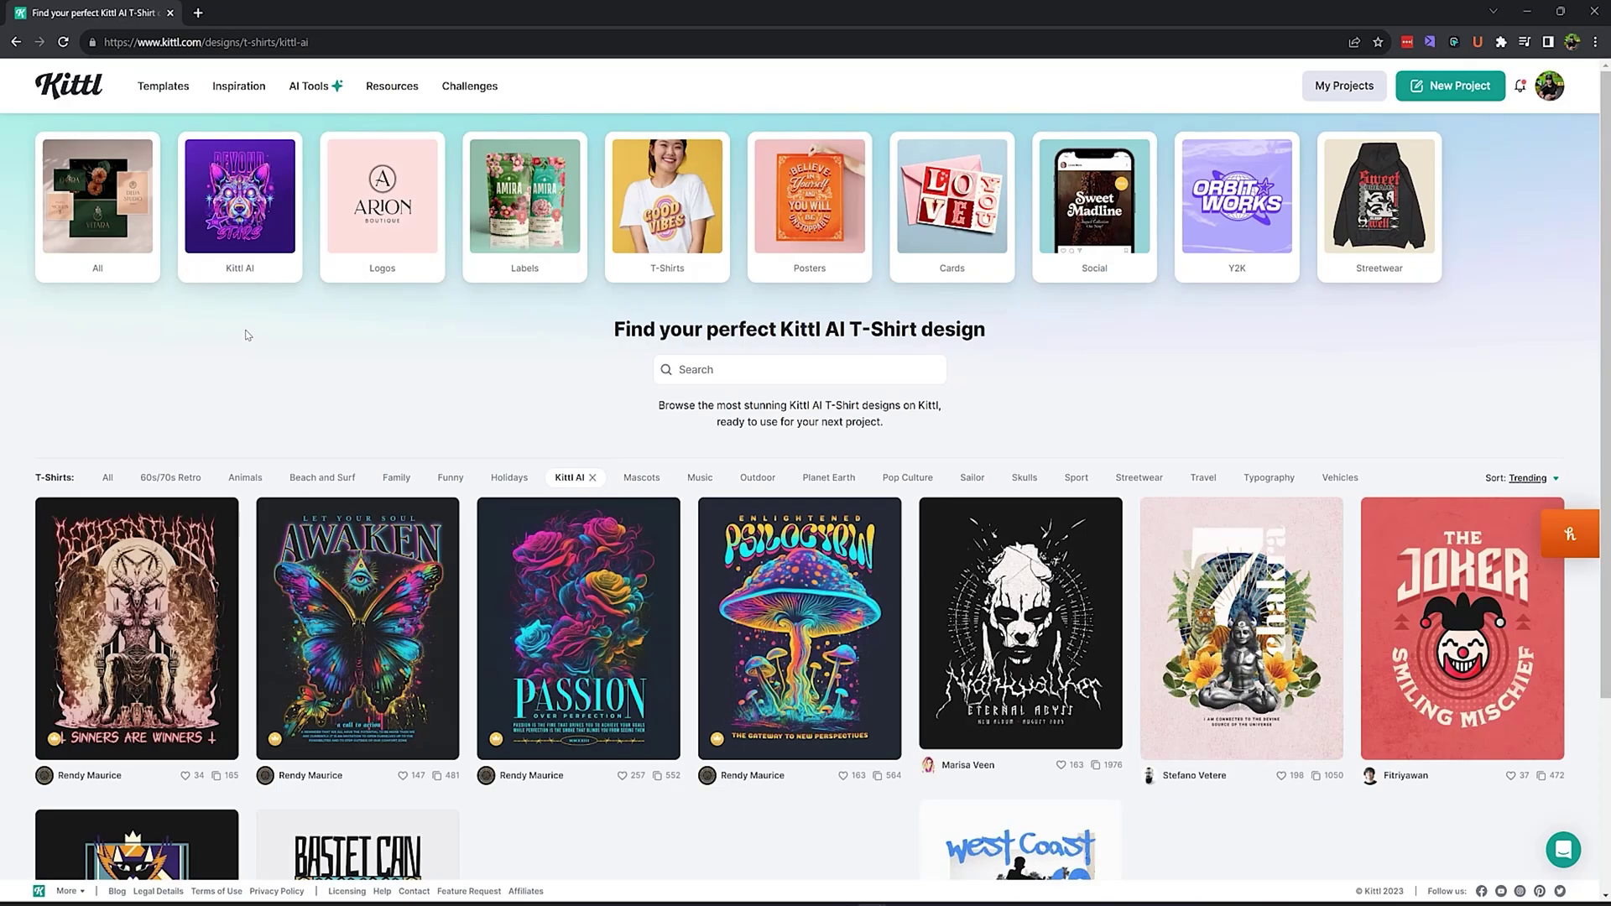
scroll(281, 323, "down", 2)
scroll(741, 448, "down", 2)
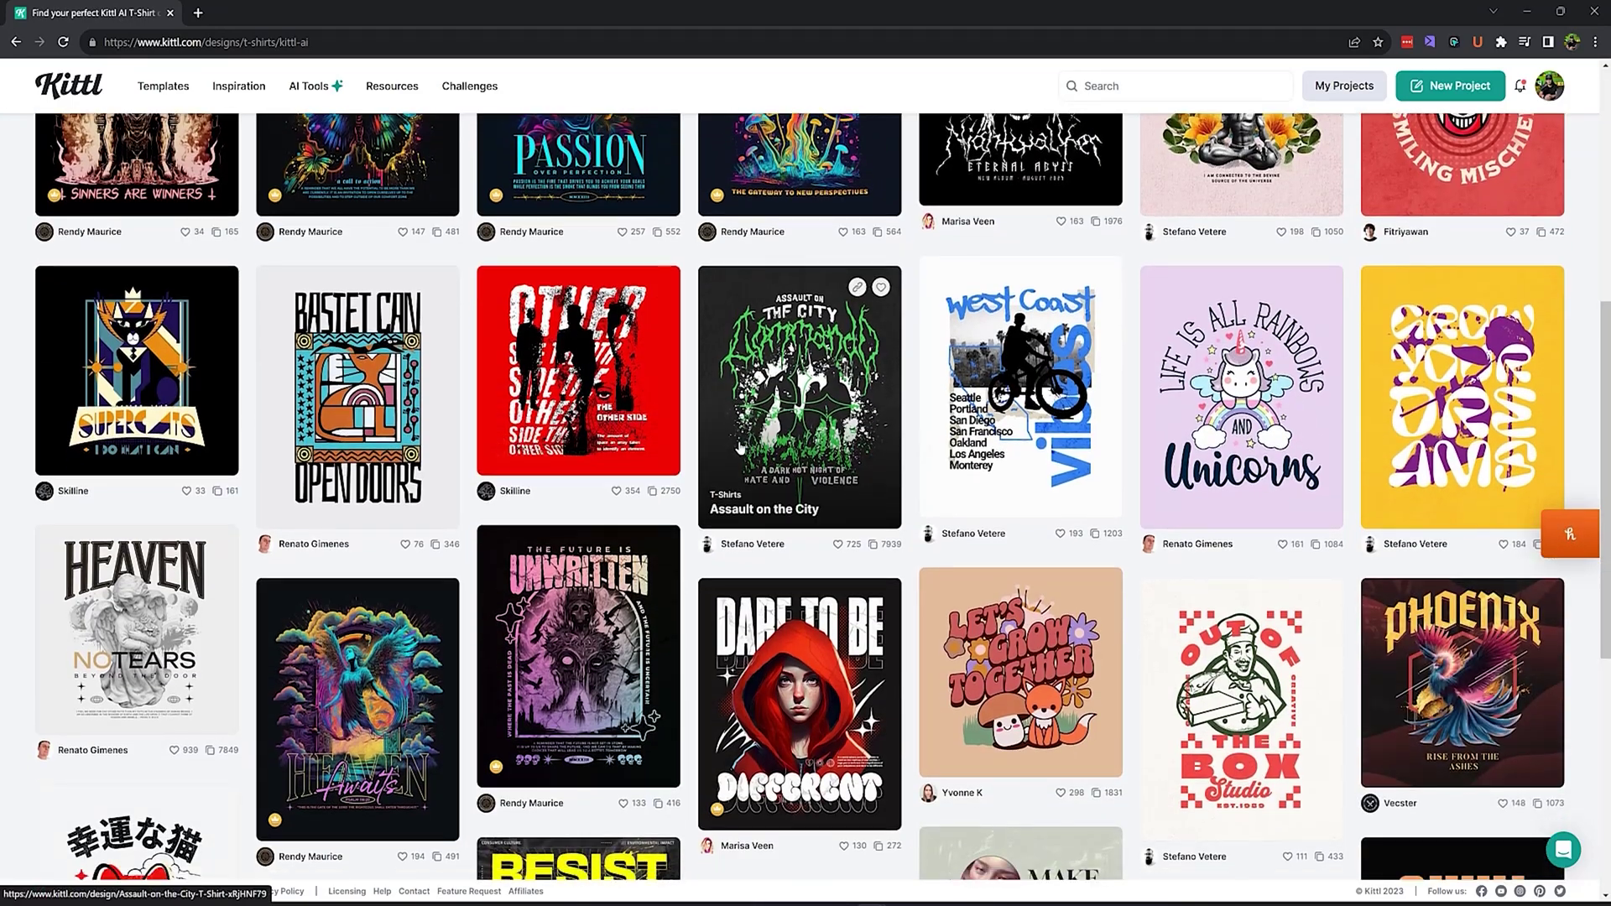
scroll(741, 449, "down", 3)
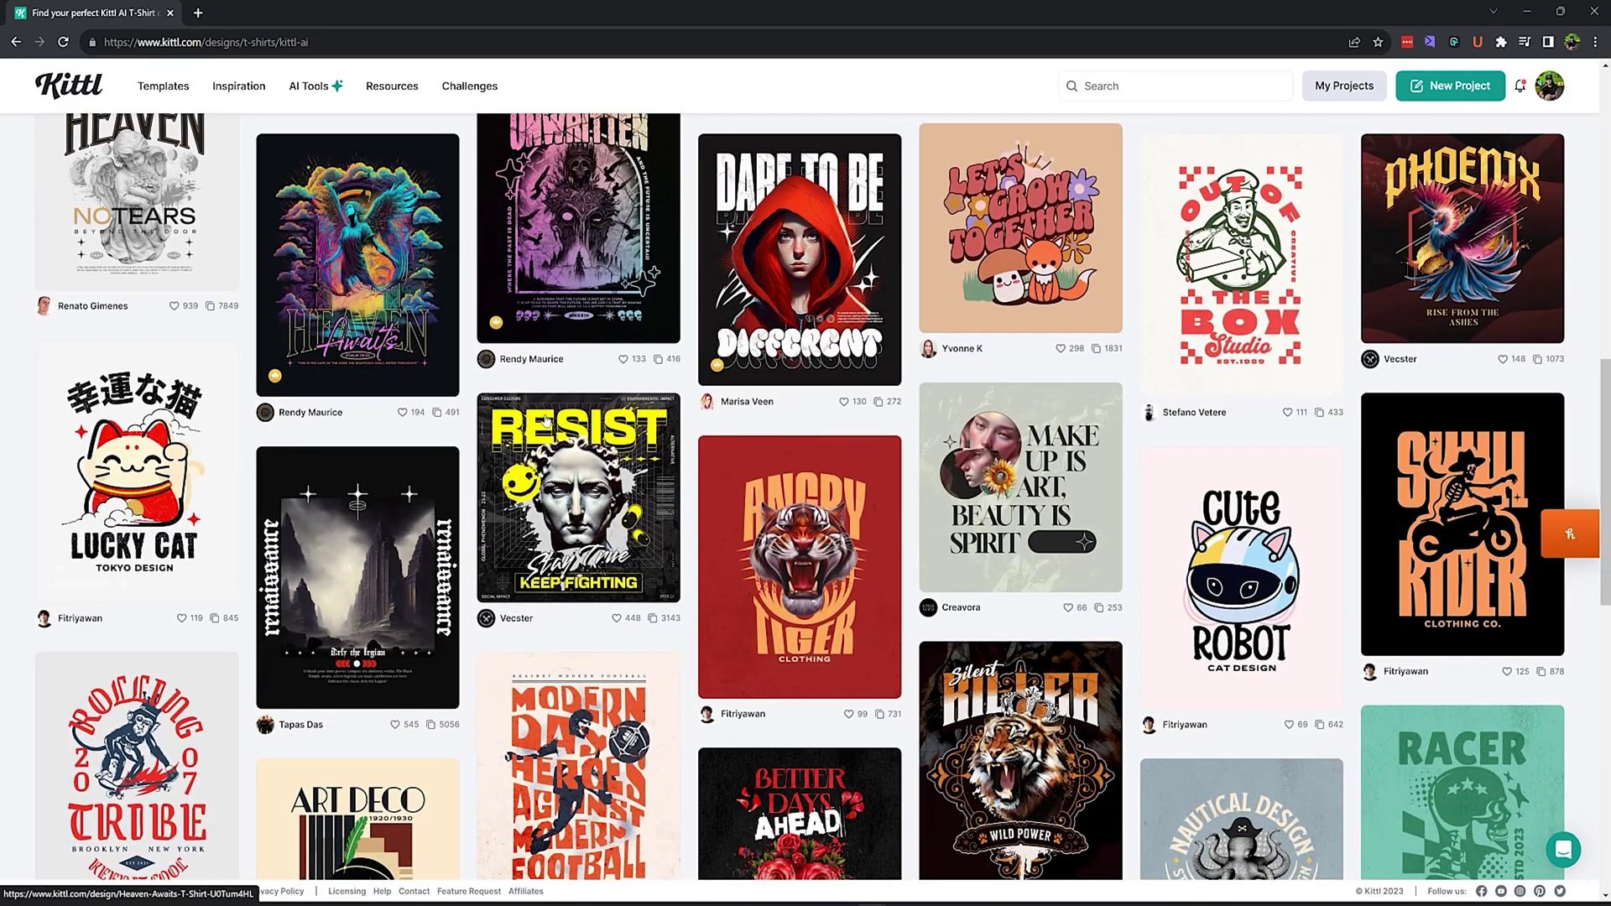
mouse_move(799, 567)
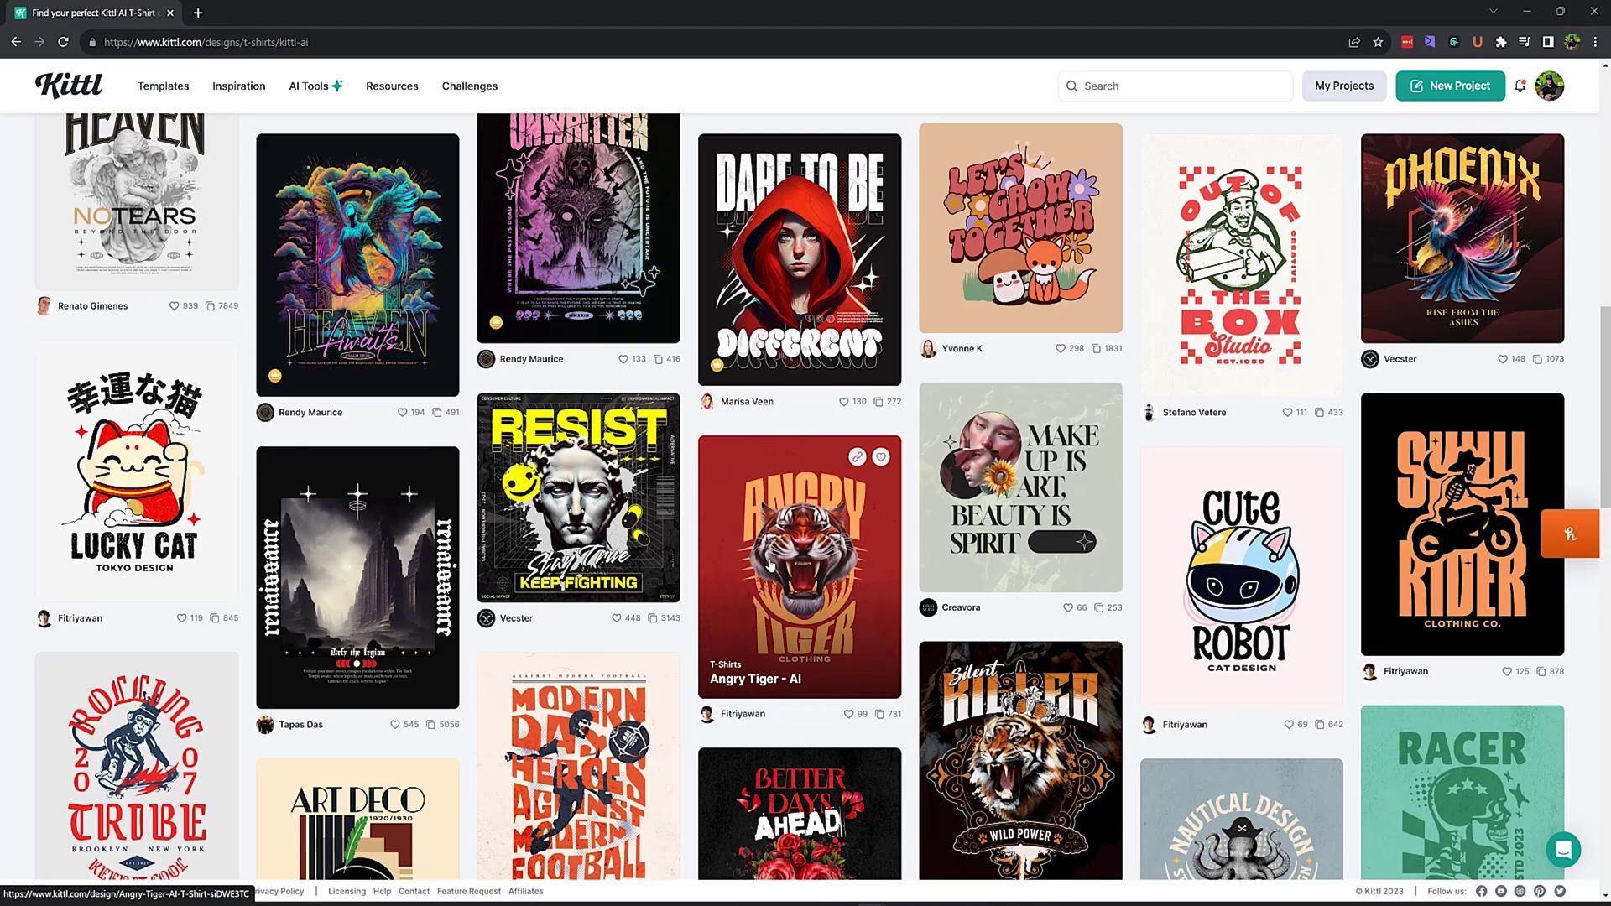
left_click(769, 565)
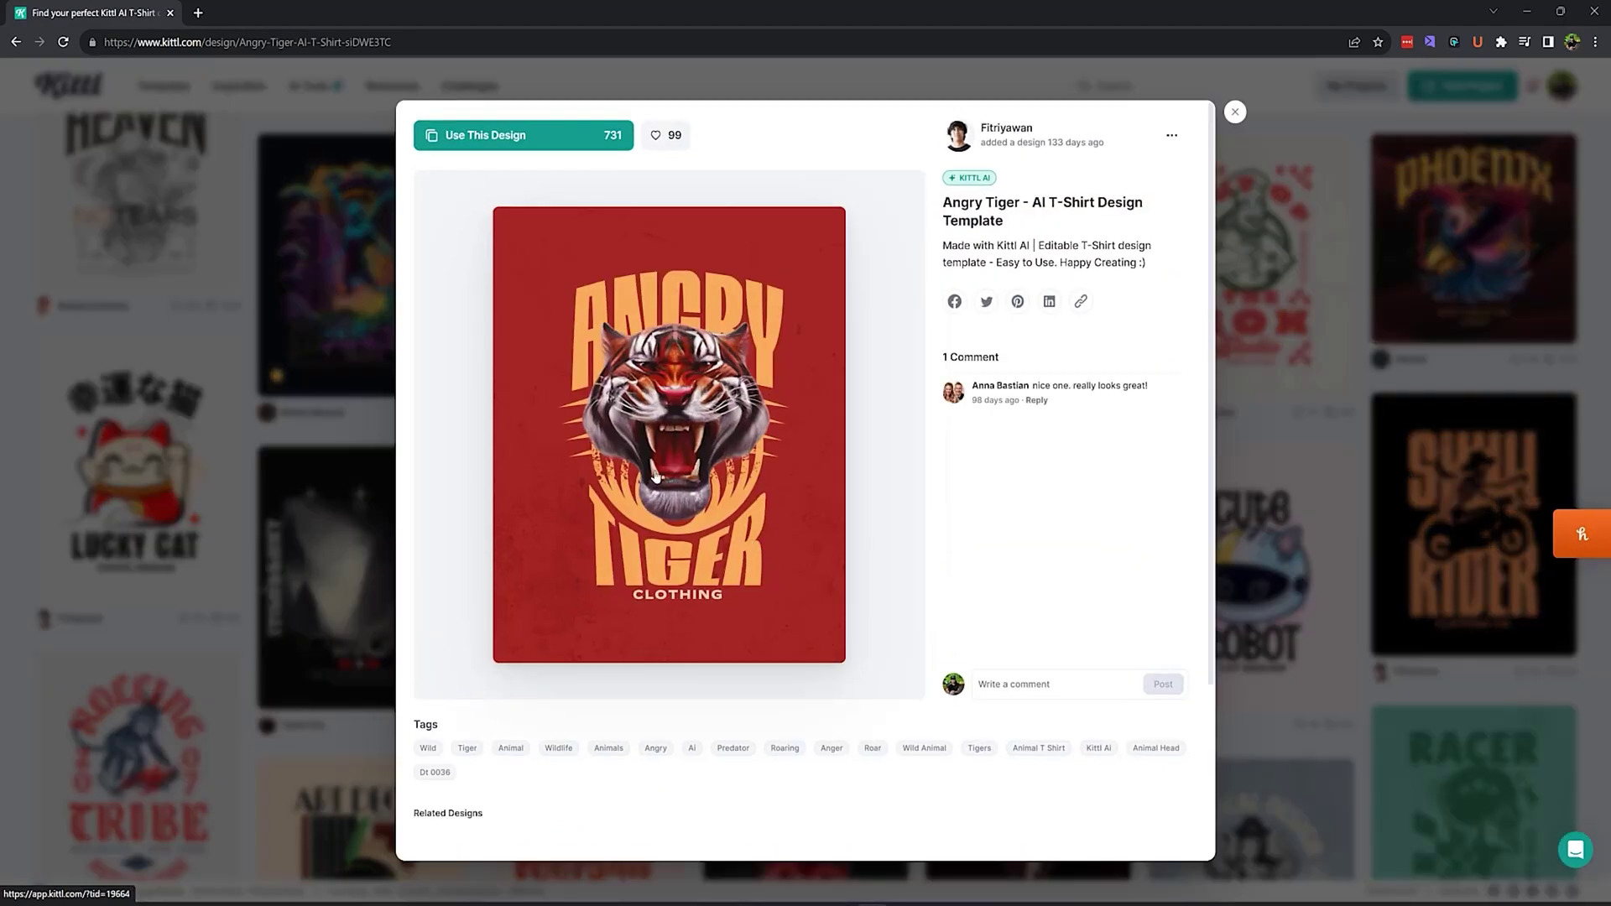
left_click(489, 148)
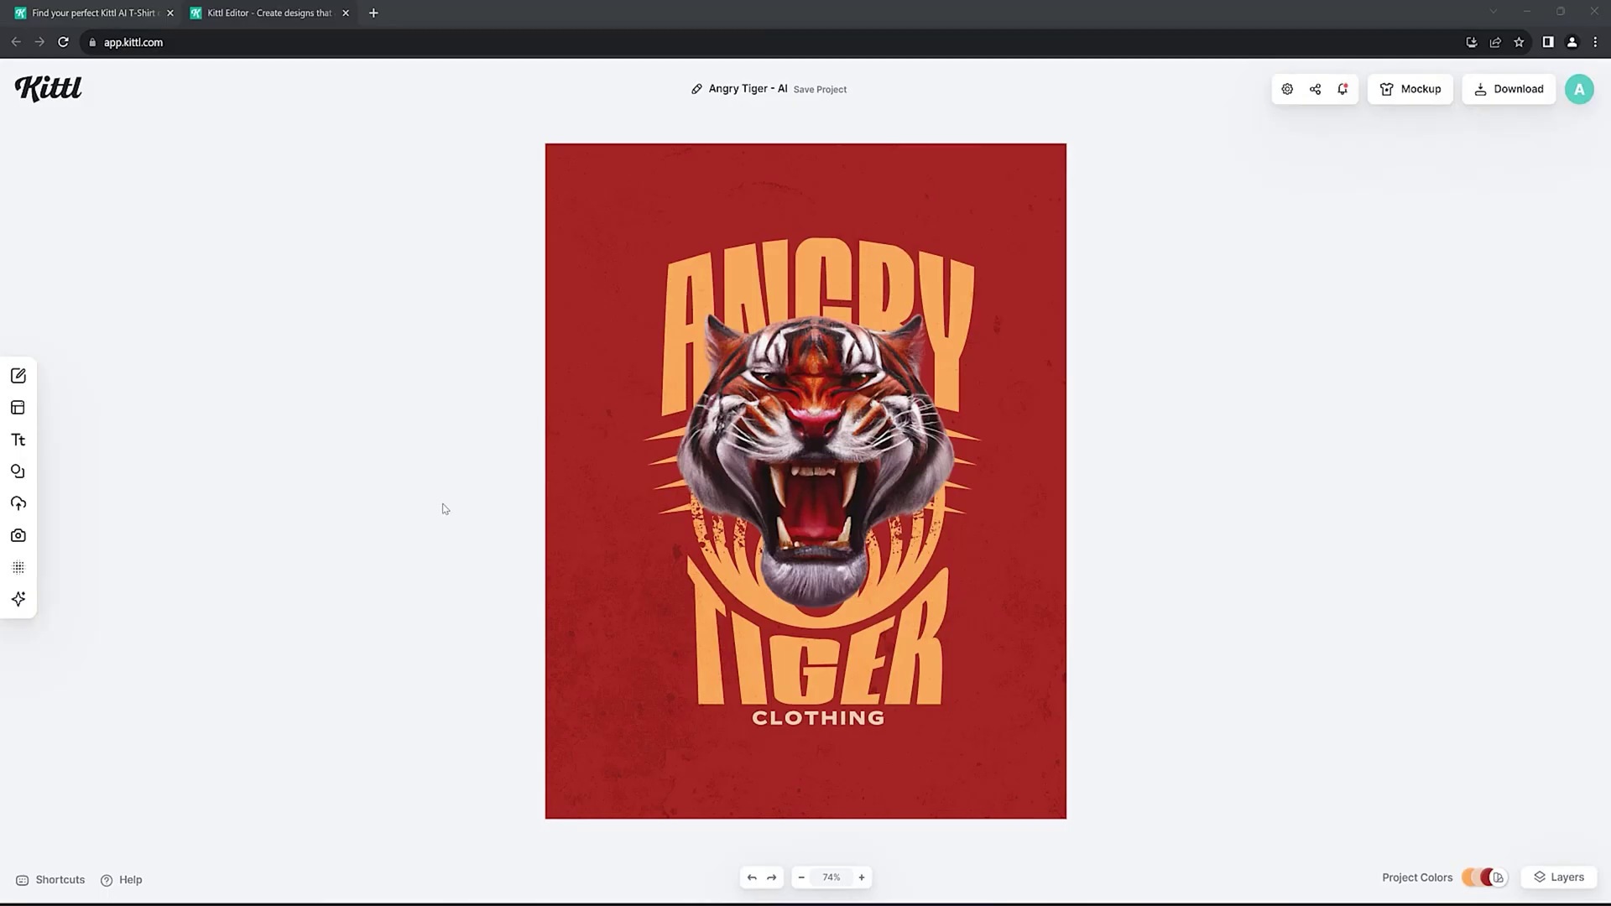
Step: Inspect the ANGRY and TIGER text, then nudge the tiger head slightly down, centred
left_click(717, 379)
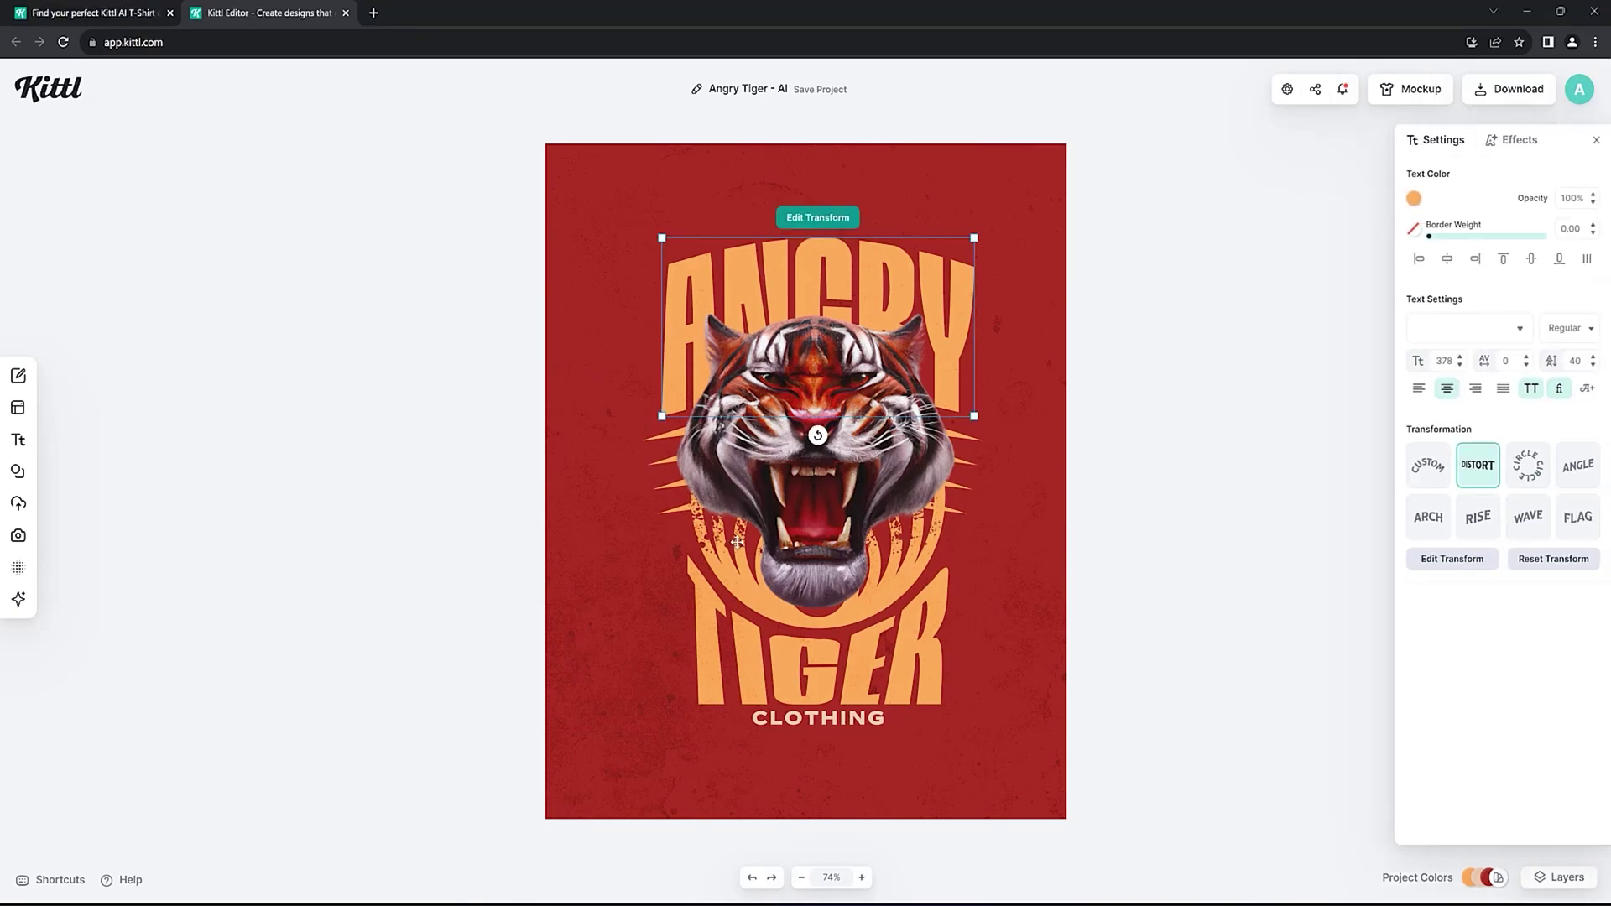
left_click(727, 648)
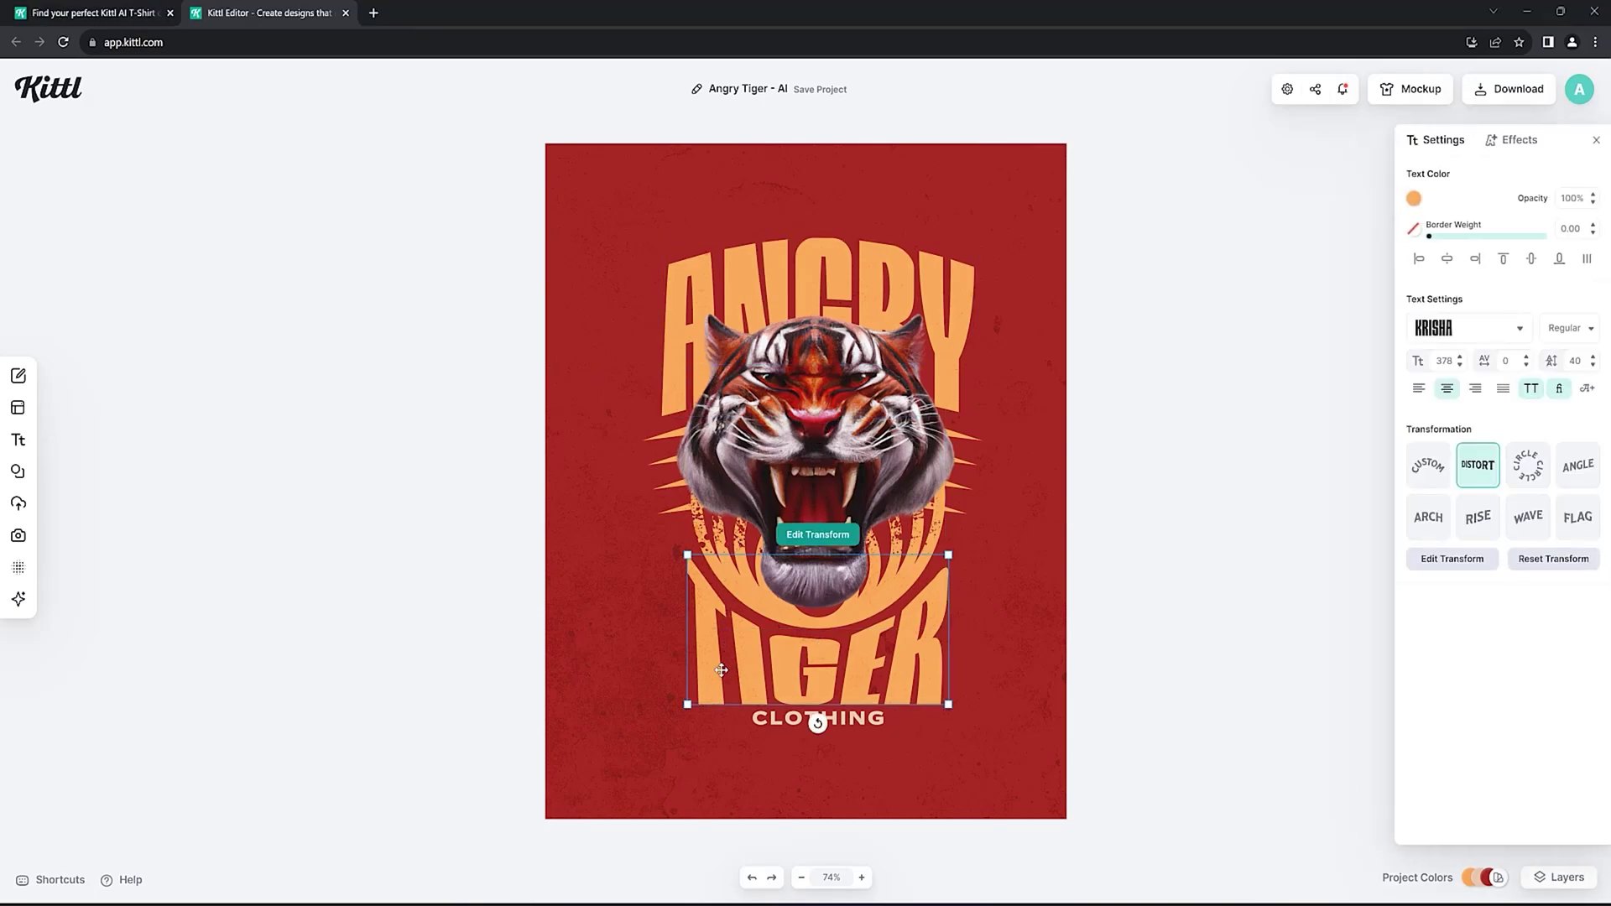
left_click(819, 426)
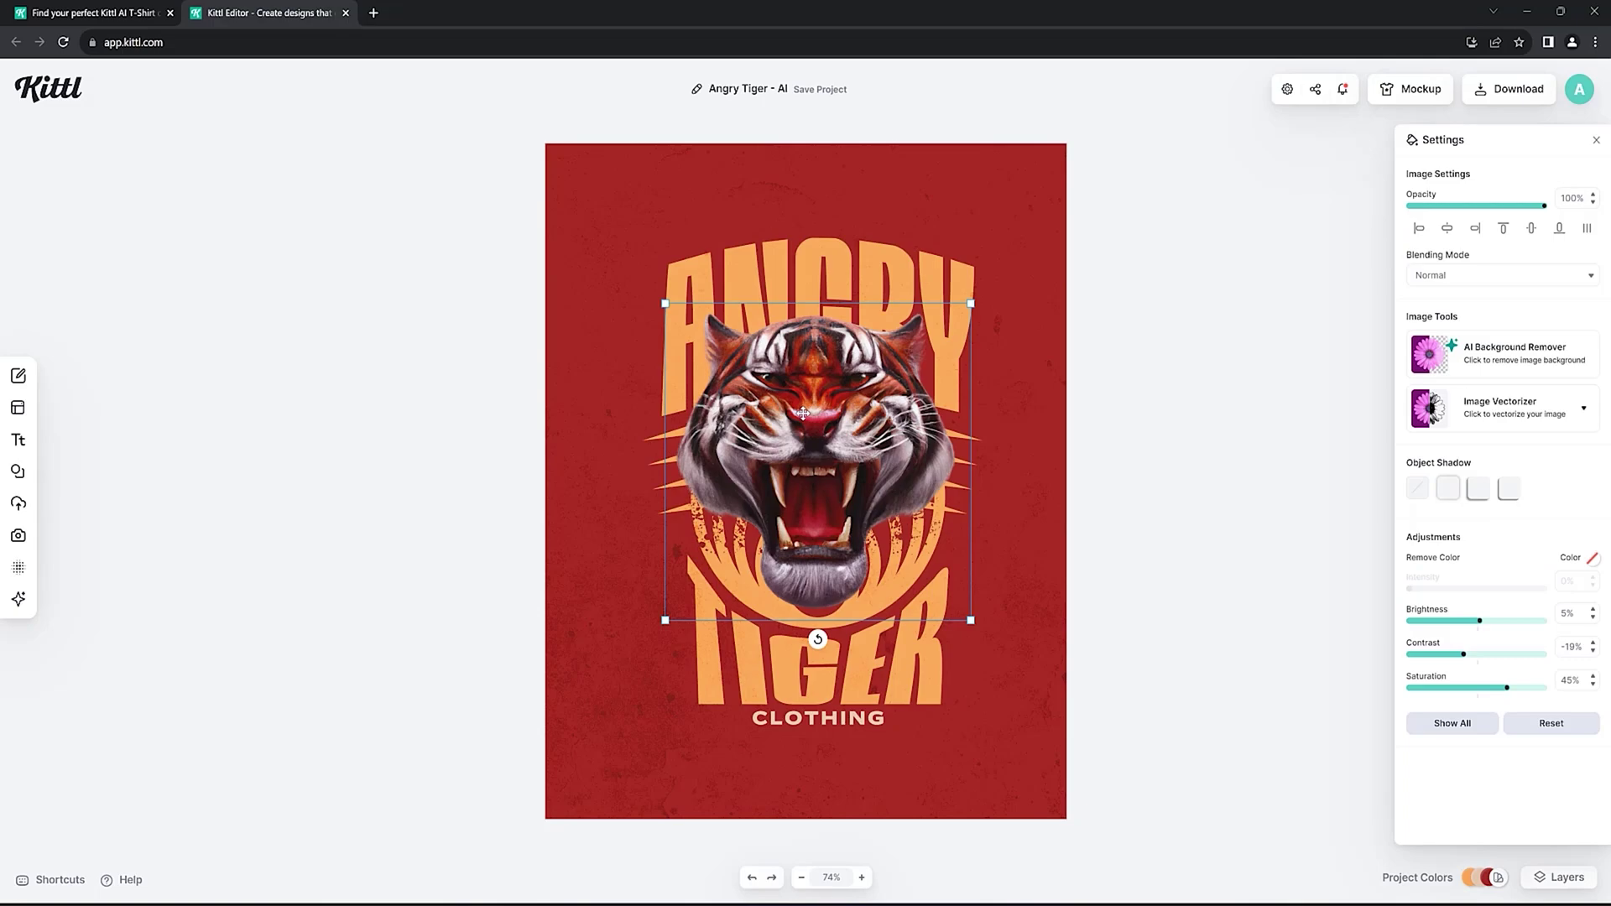
left_click_drag(802, 413, 802, 422)
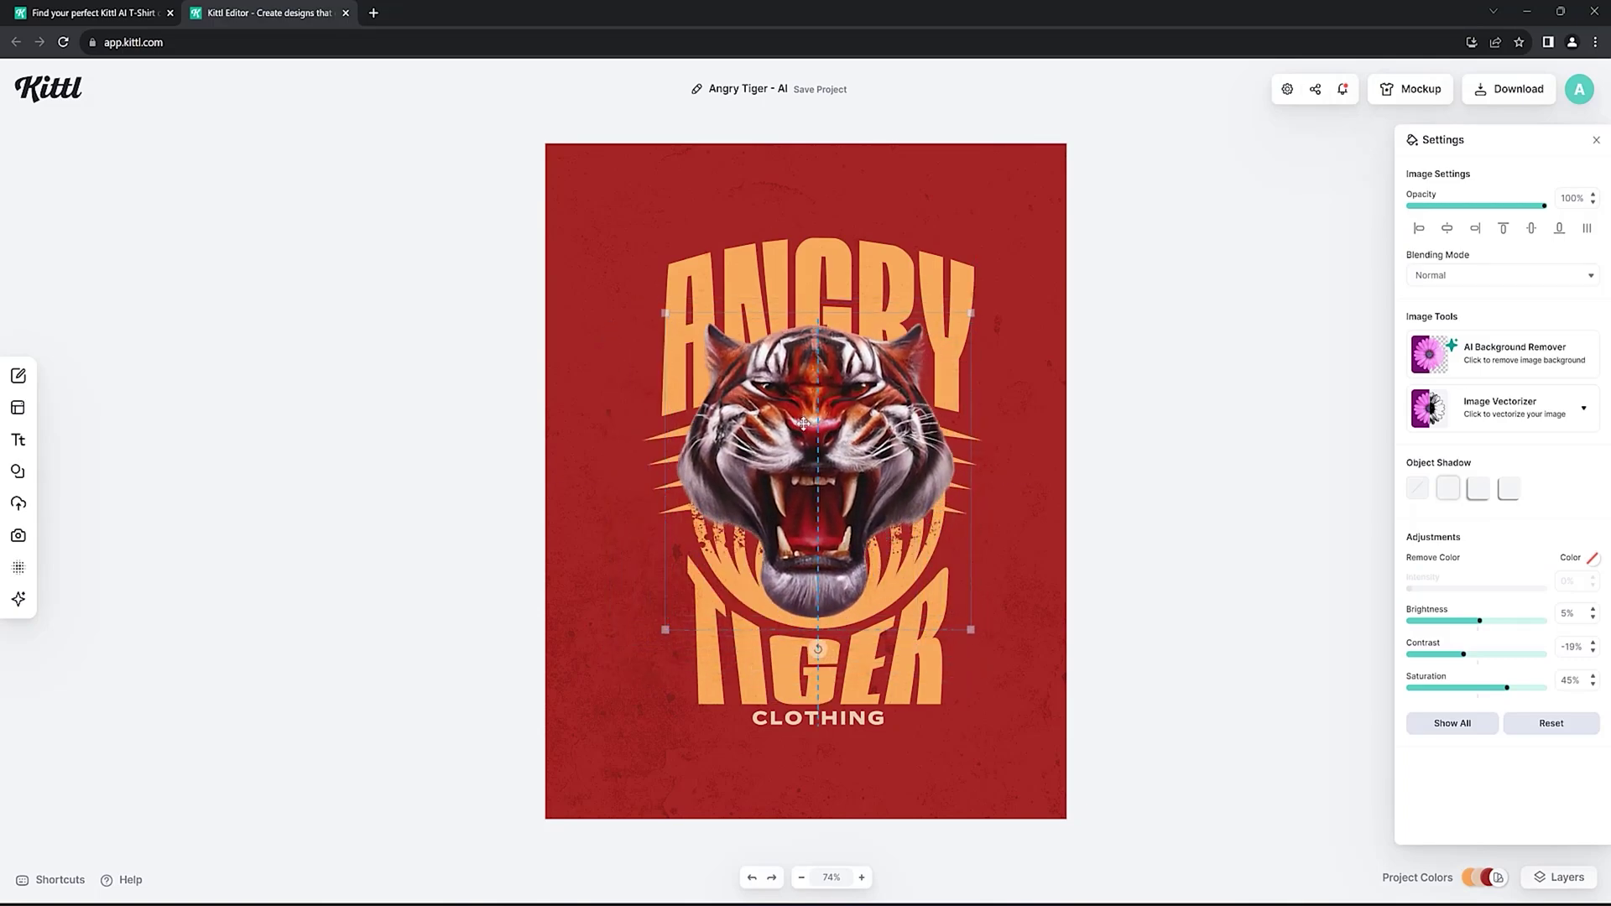
left_click_drag(805, 423, 802, 430)
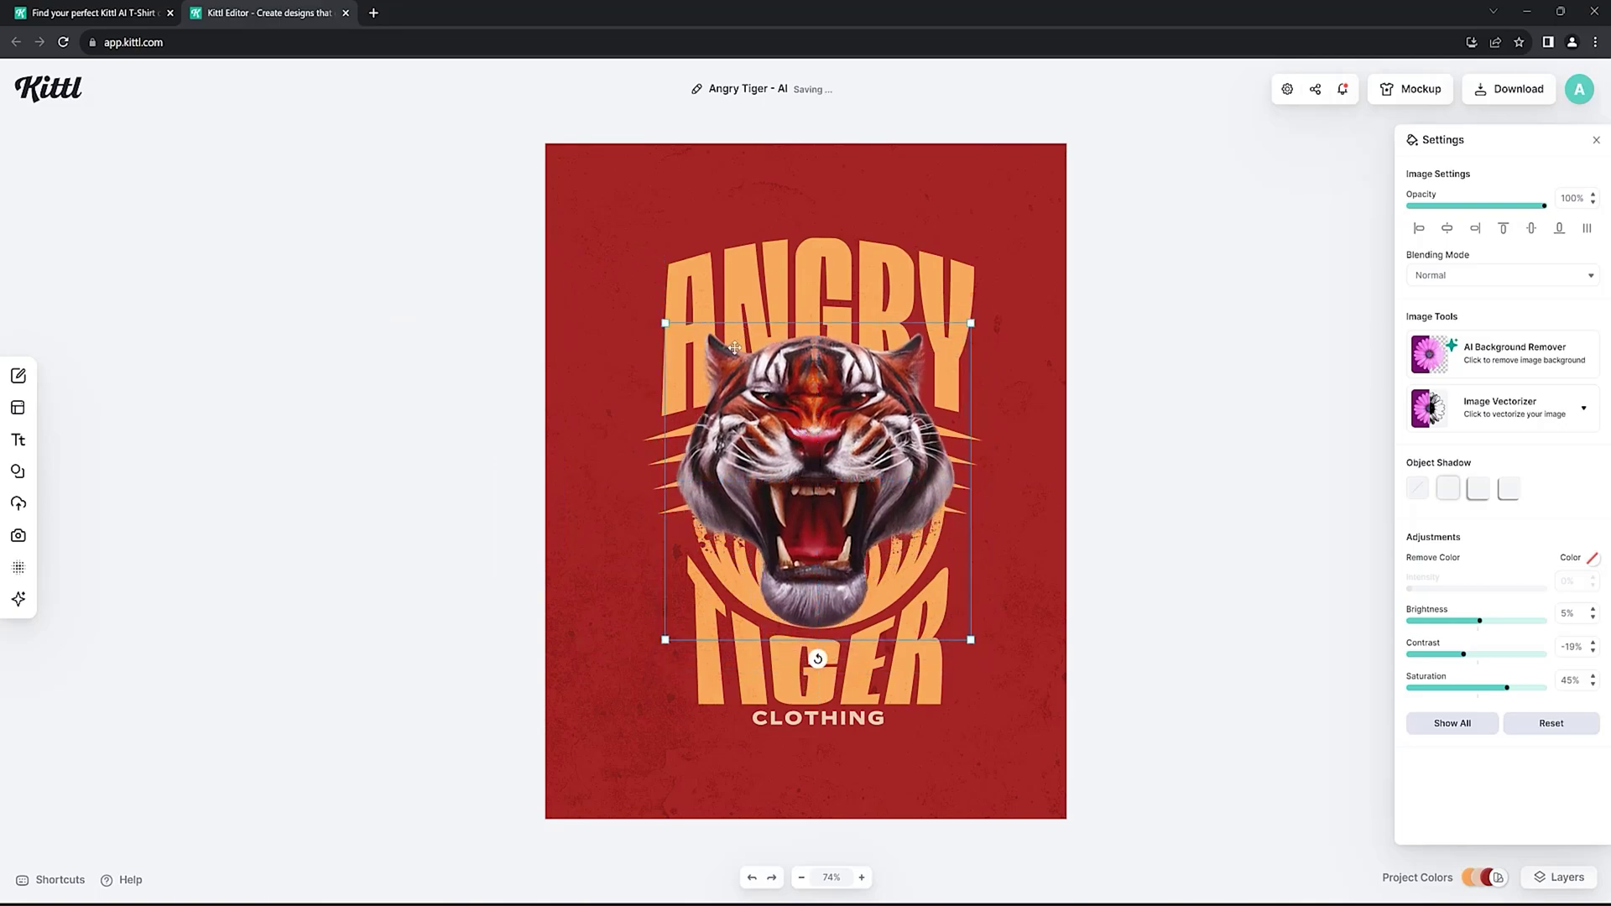
Step: Select the word TIGER in the lower headline and replace it with LION
left_click(713, 673)
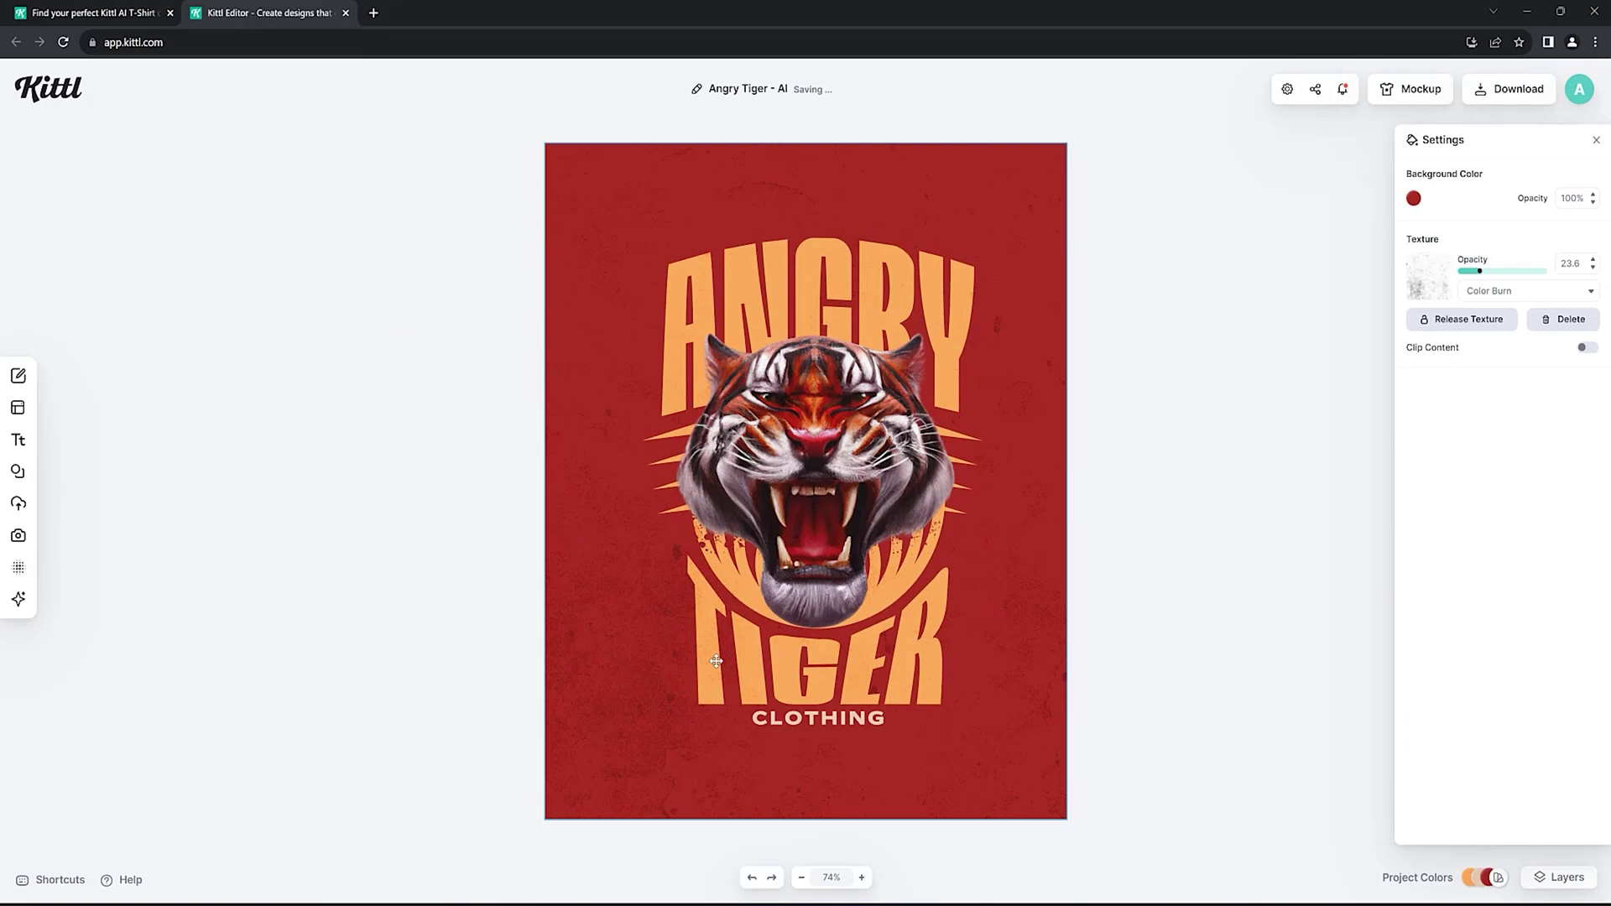
left_click(715, 661)
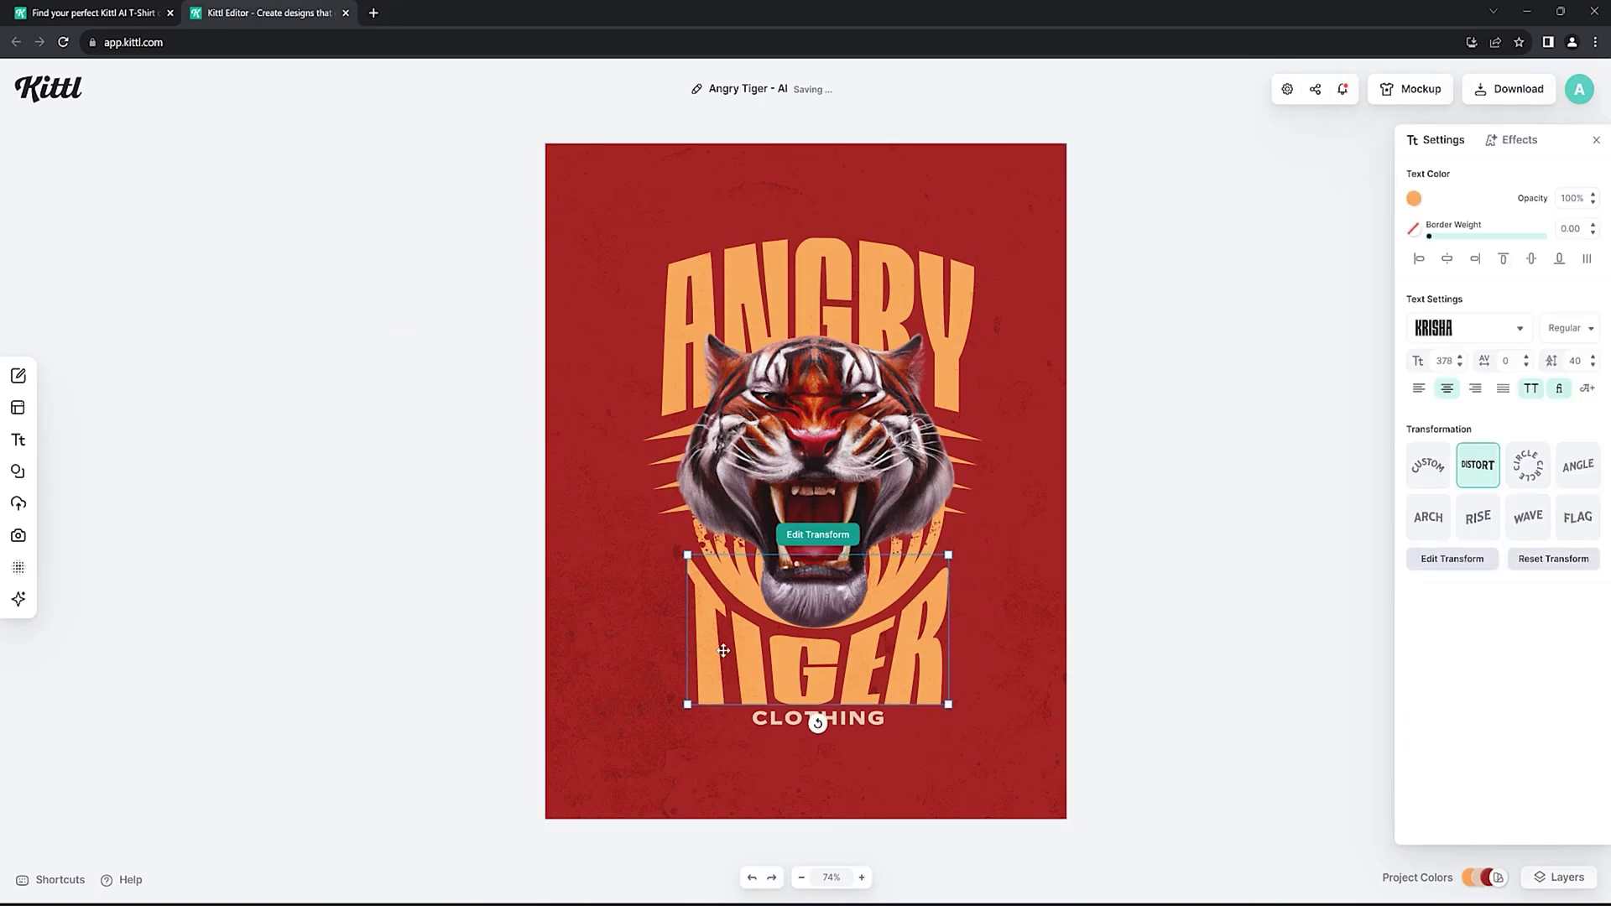
double_click(731, 643)
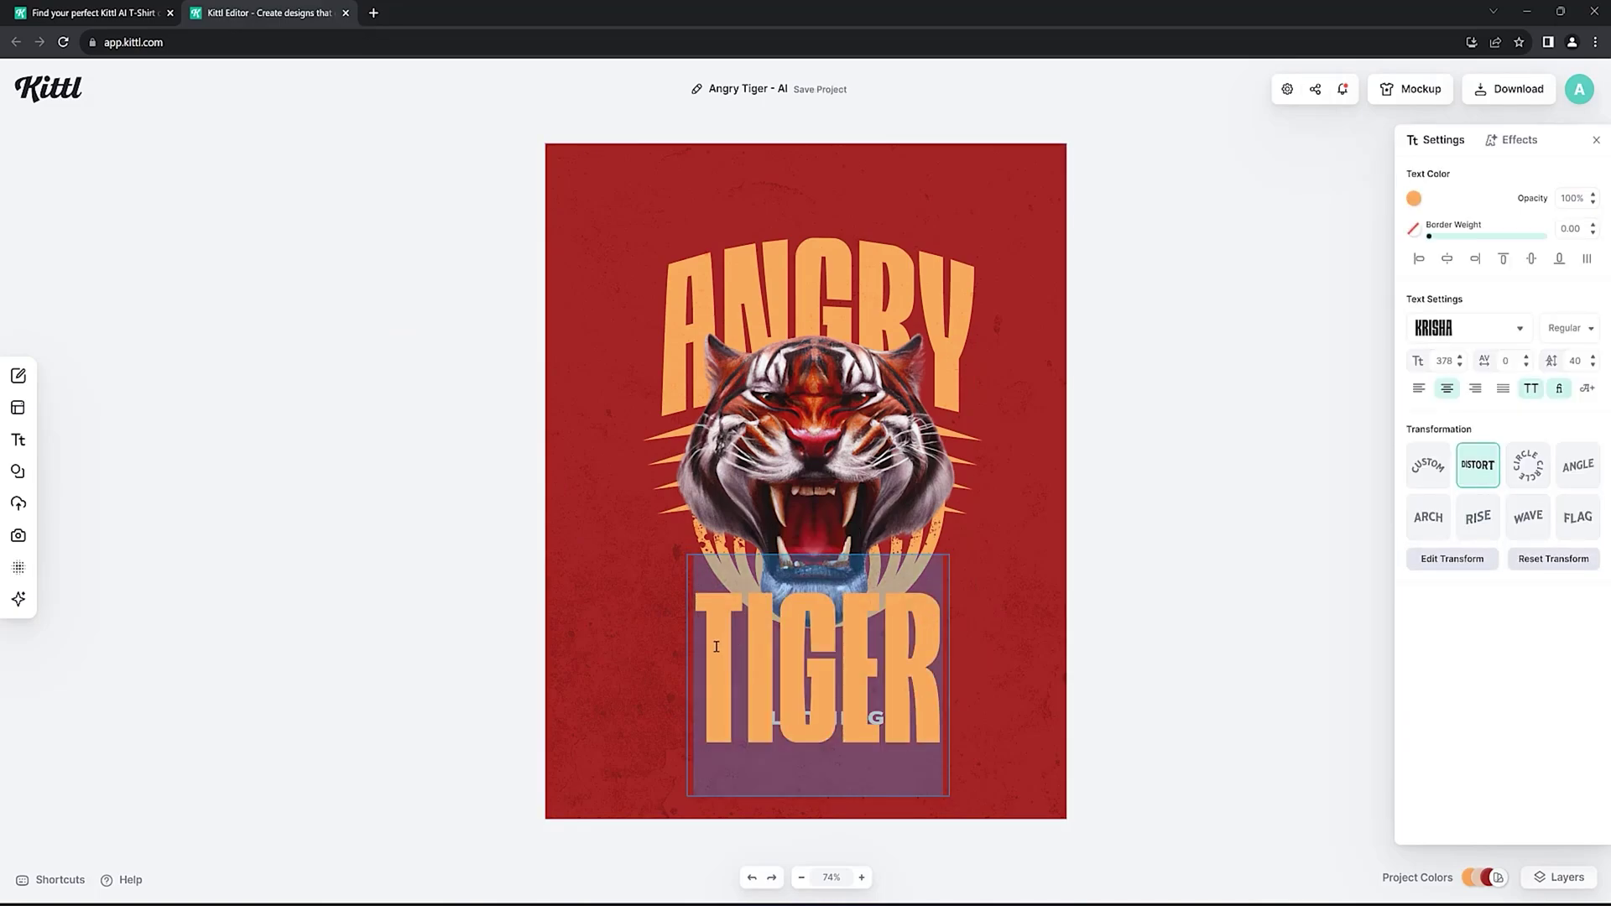
left_click(707, 649)
left_click_drag(707, 649, 882, 706)
type("LION")
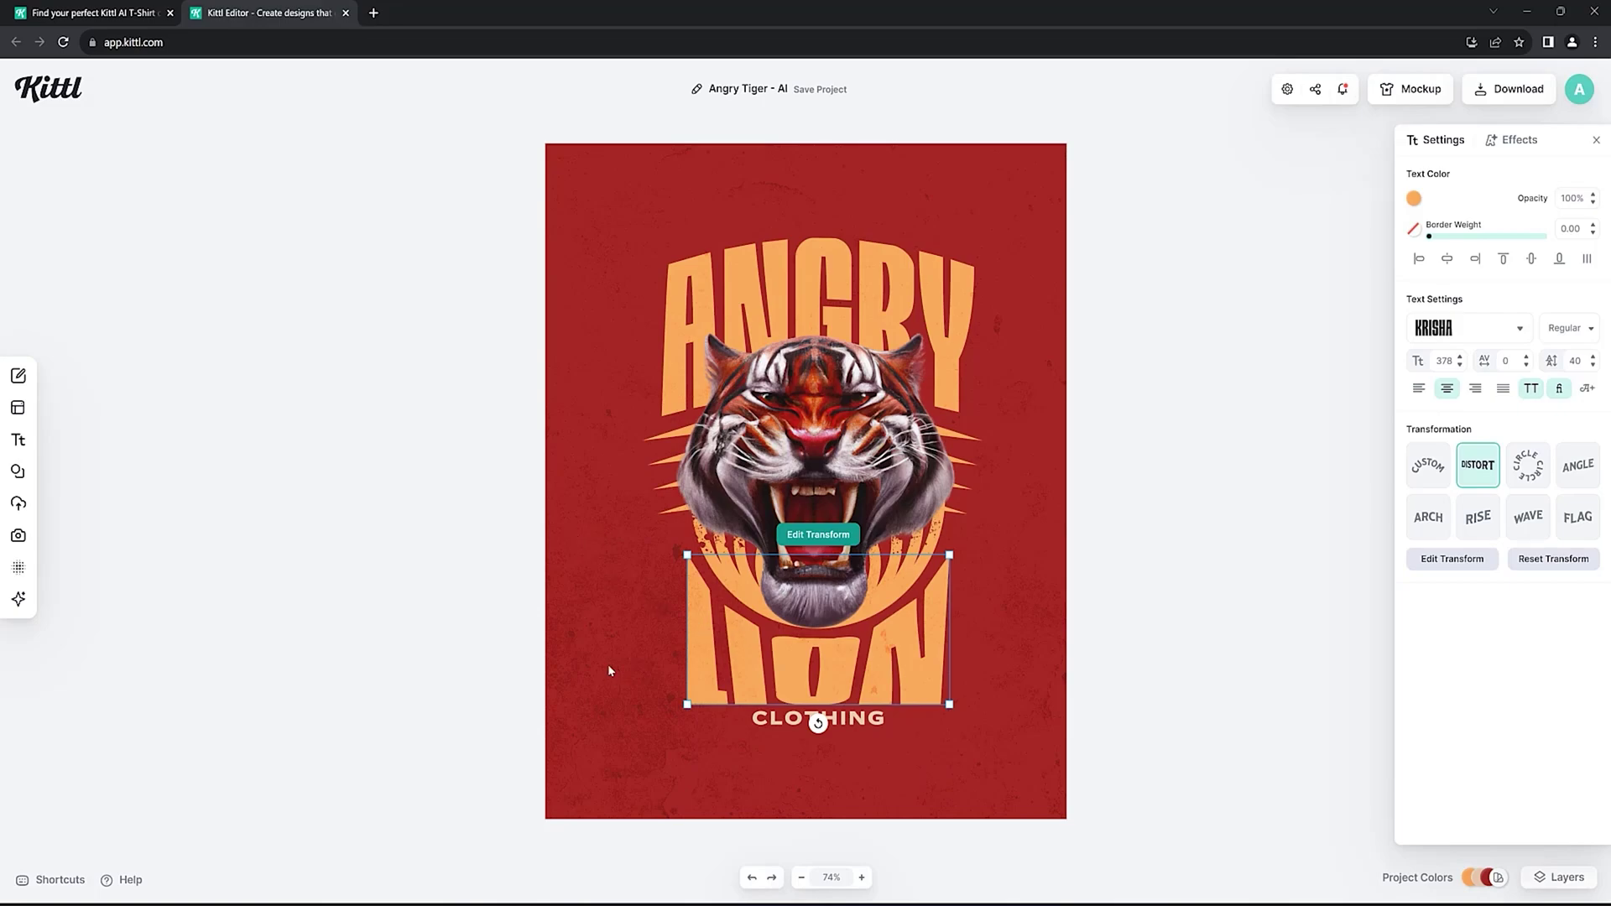
Step: Delete the CLOTHING caption beneath LION using its right-click menu
left_click(764, 717)
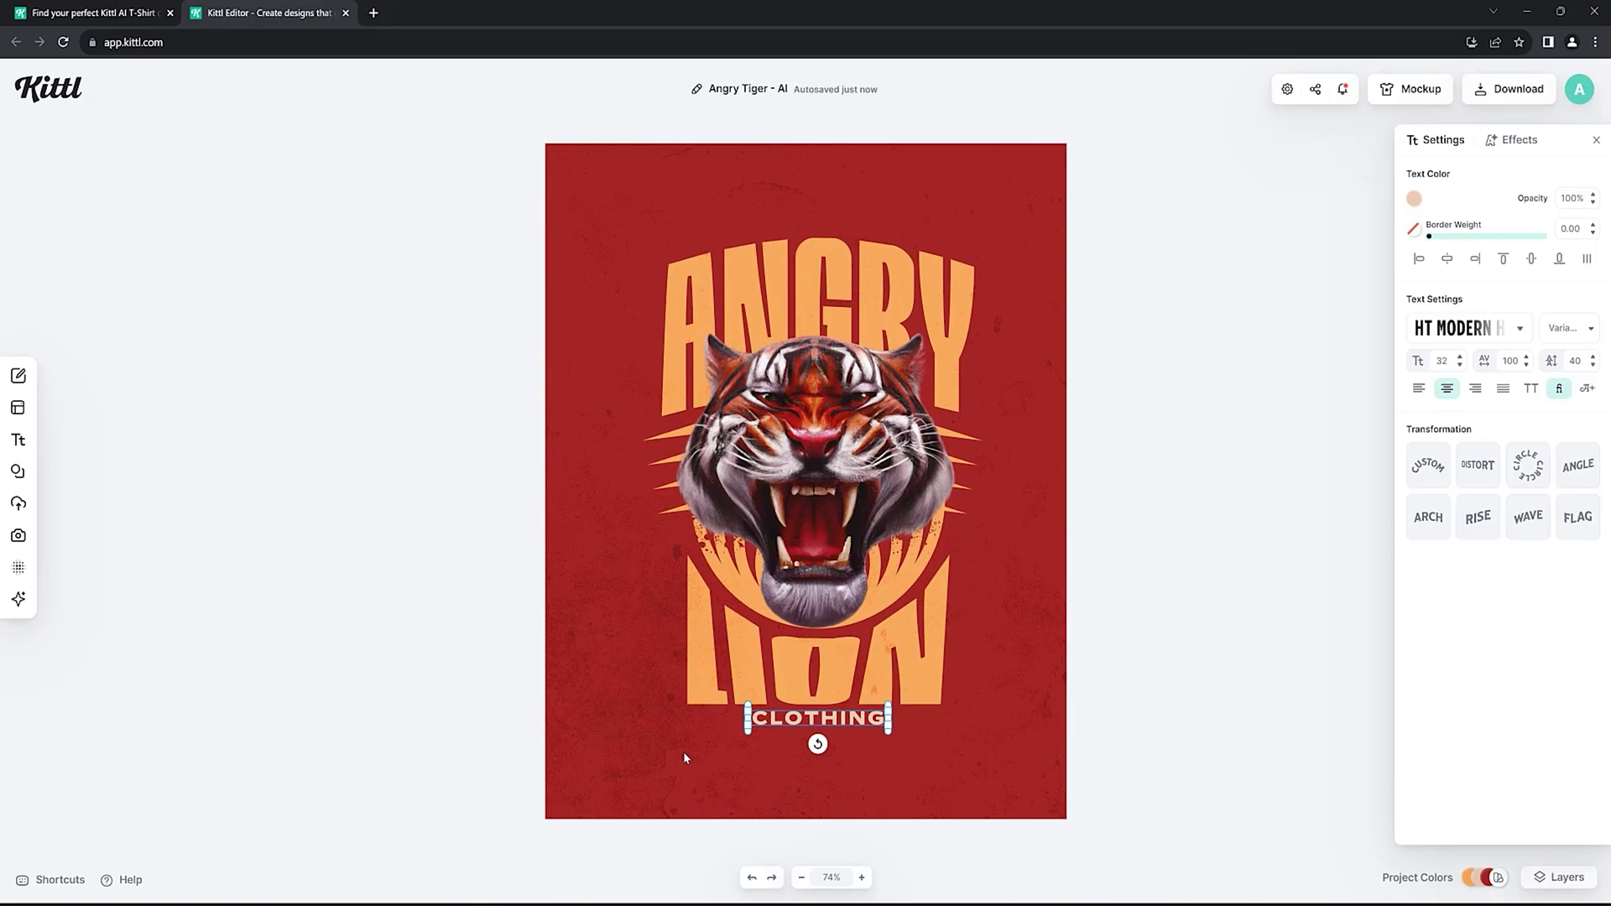
right_click(777, 717)
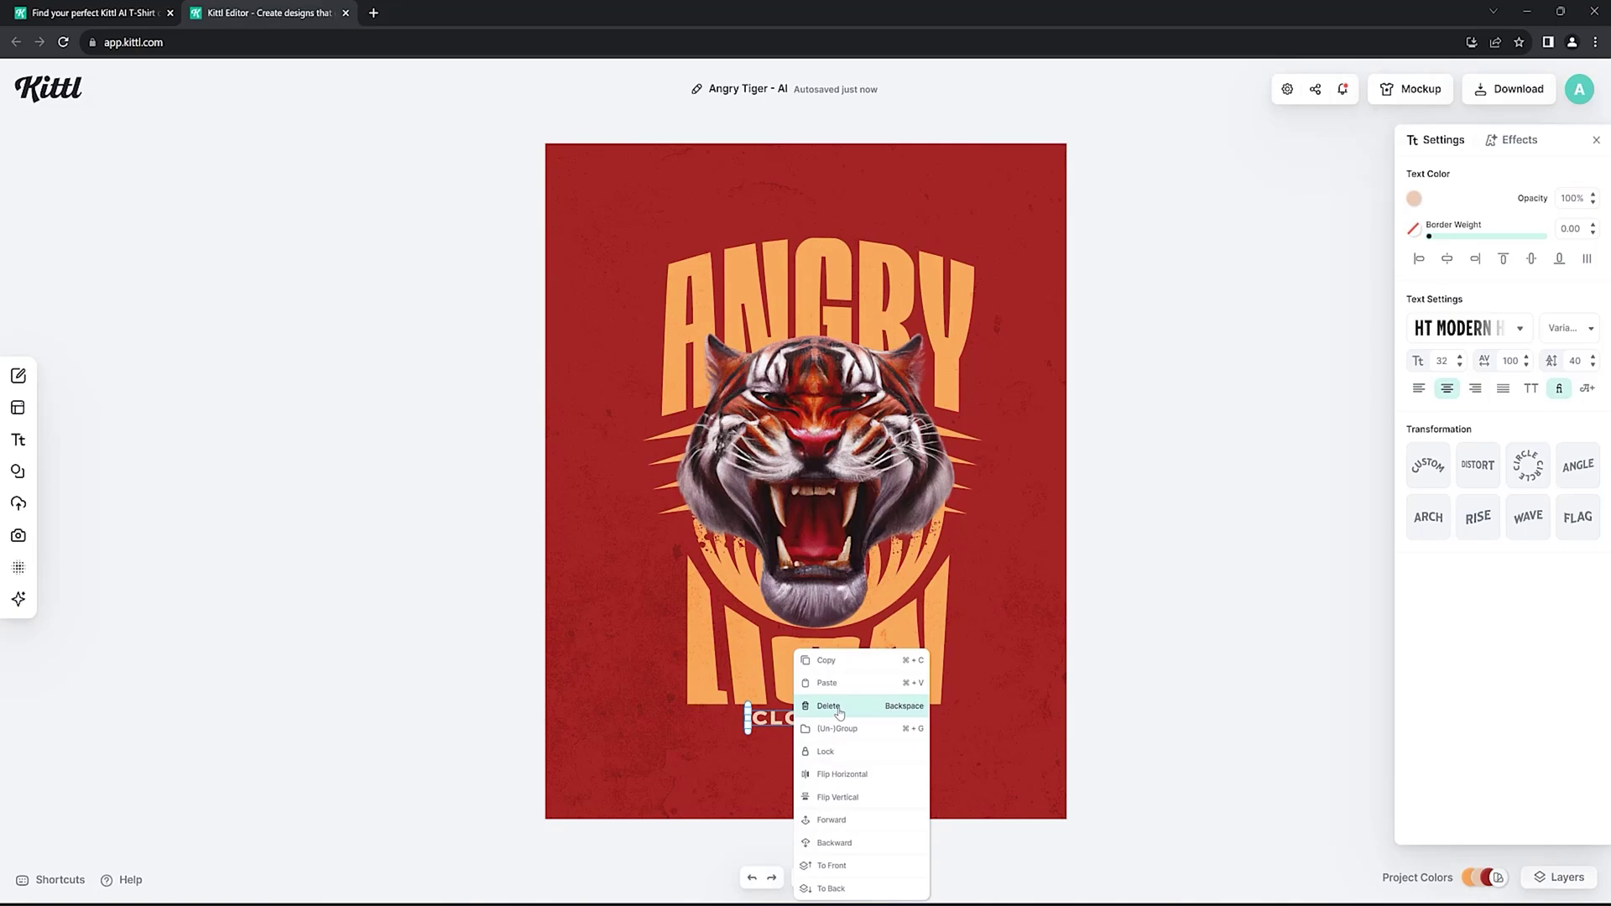
left_click(828, 706)
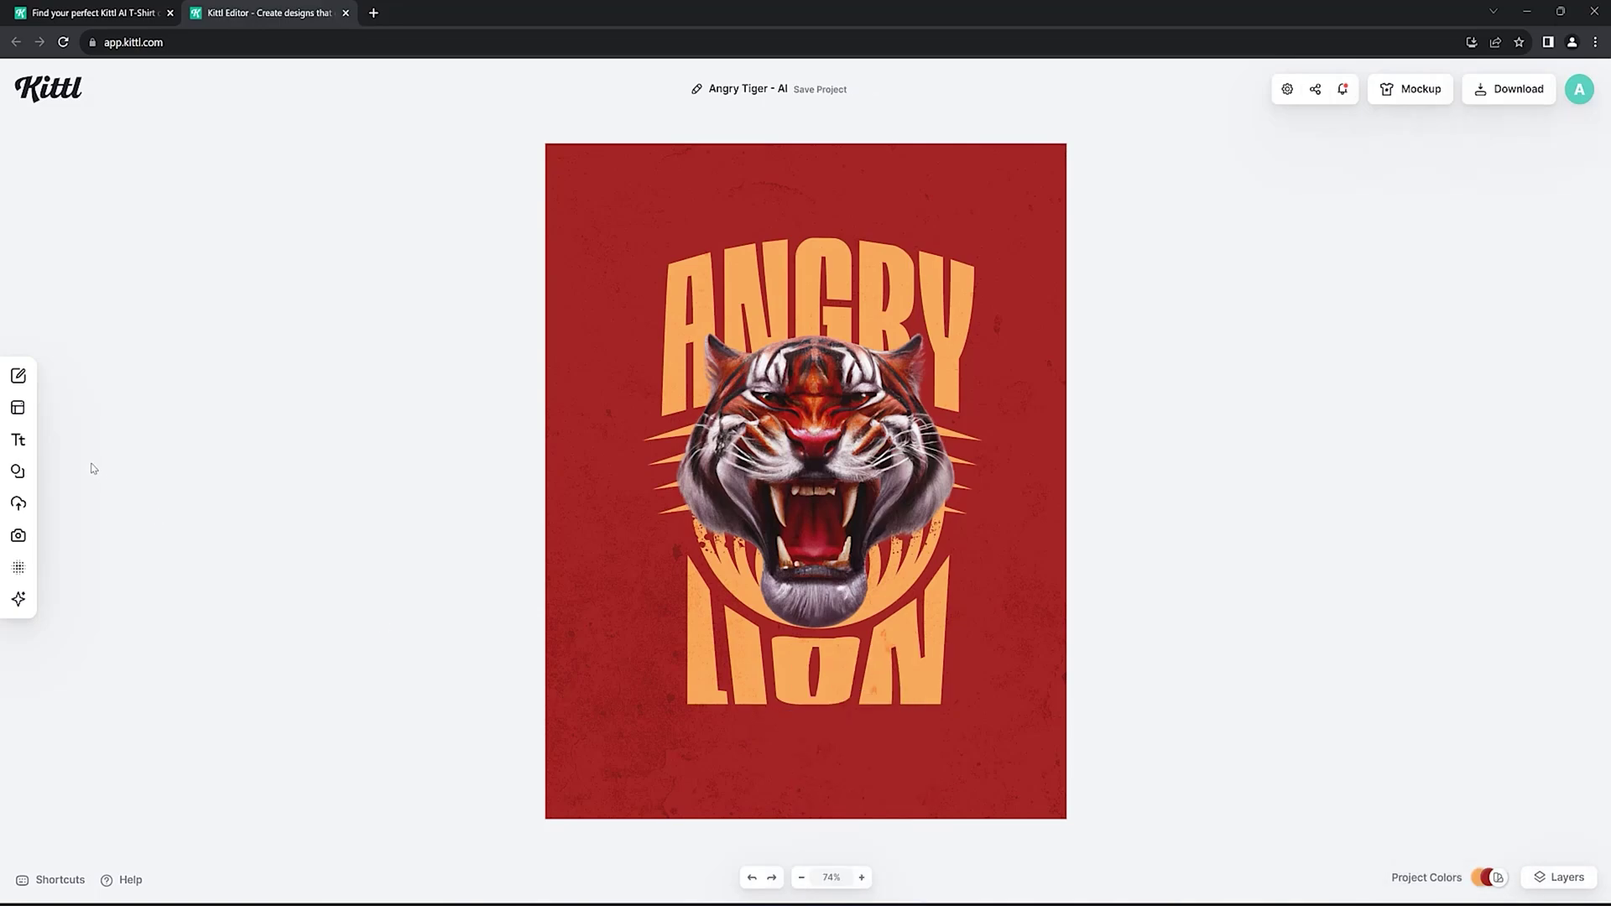
Step: Select the tiger head image and delete it with the Delete key
left_click(828, 455)
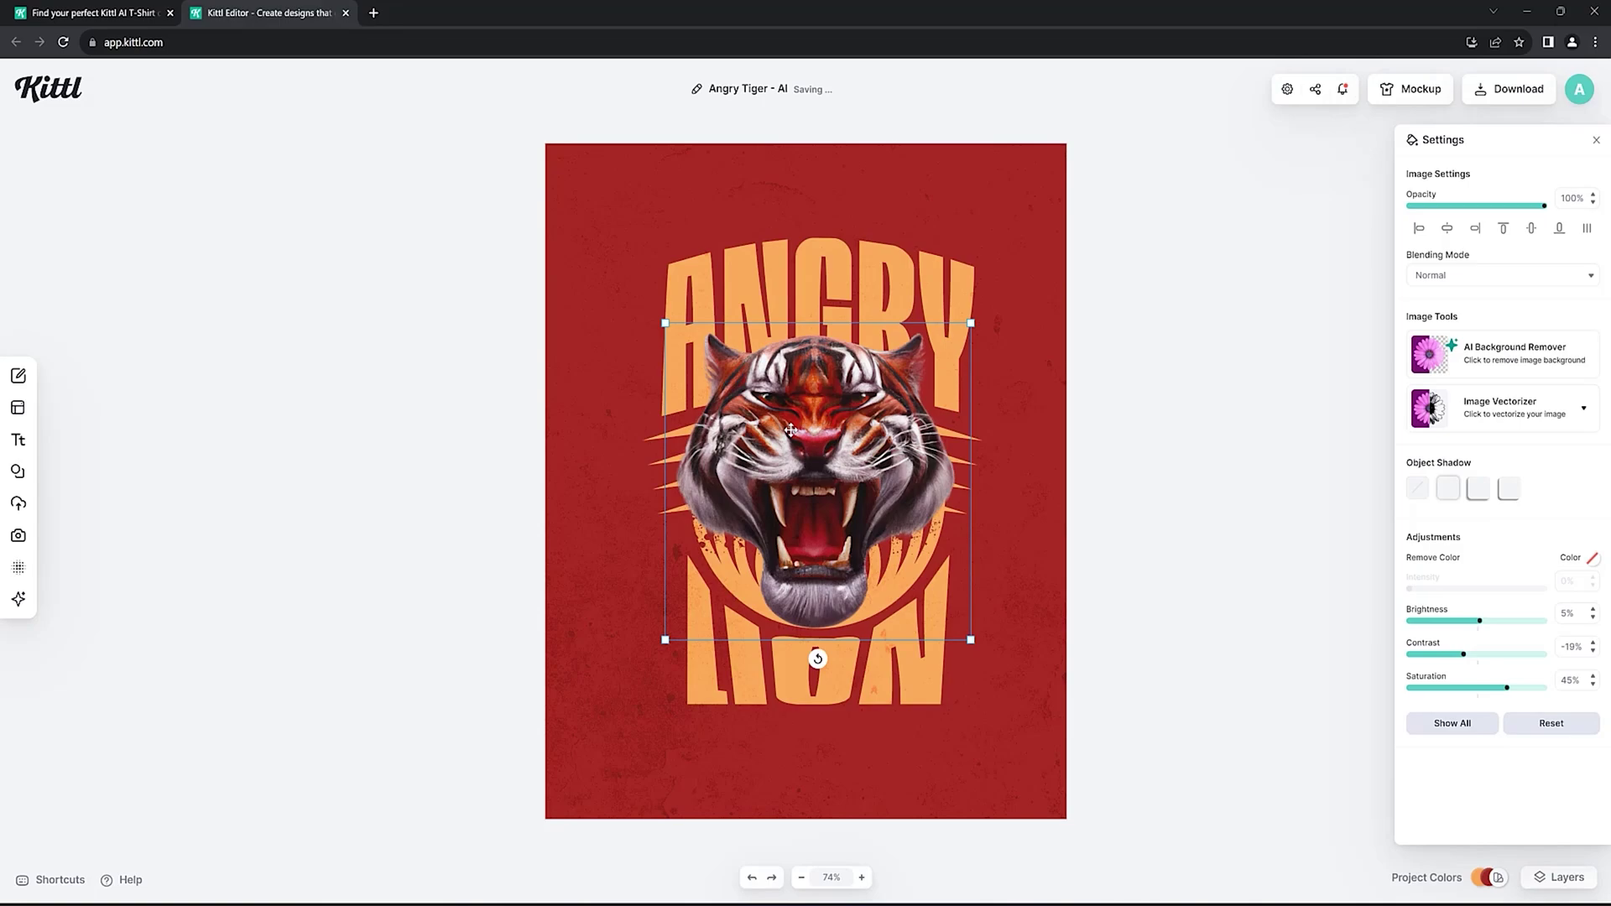
left_click_drag(790, 431, 783, 426)
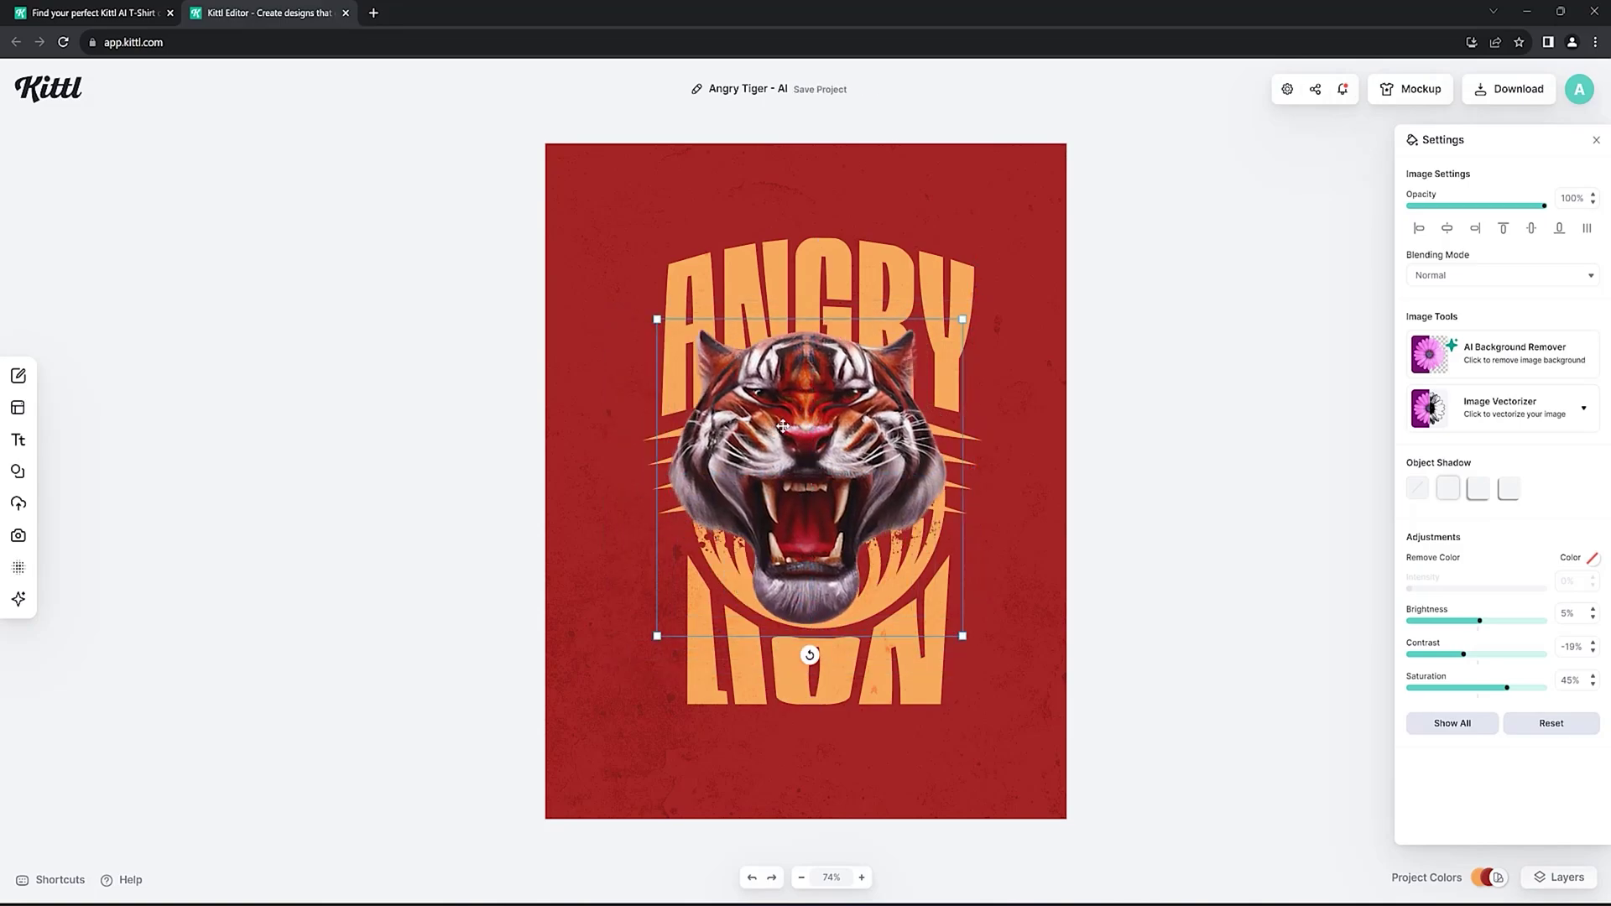
key("Delete")
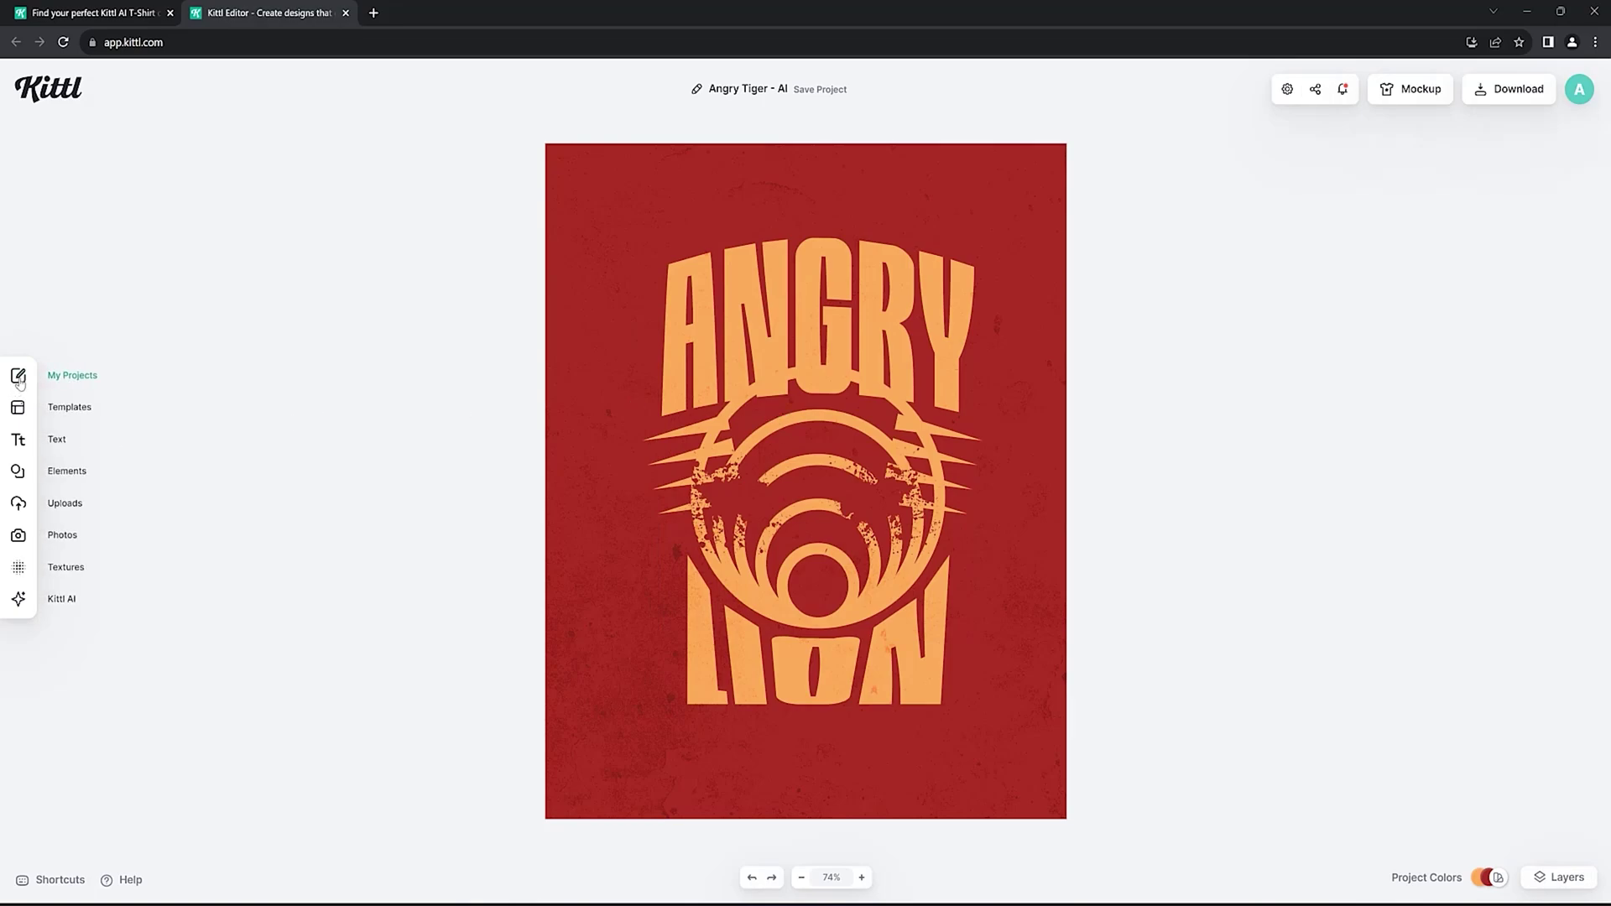
Step: Generate an image from the prompt 'An angry lion face' with Kittl AI
left_click(19, 602)
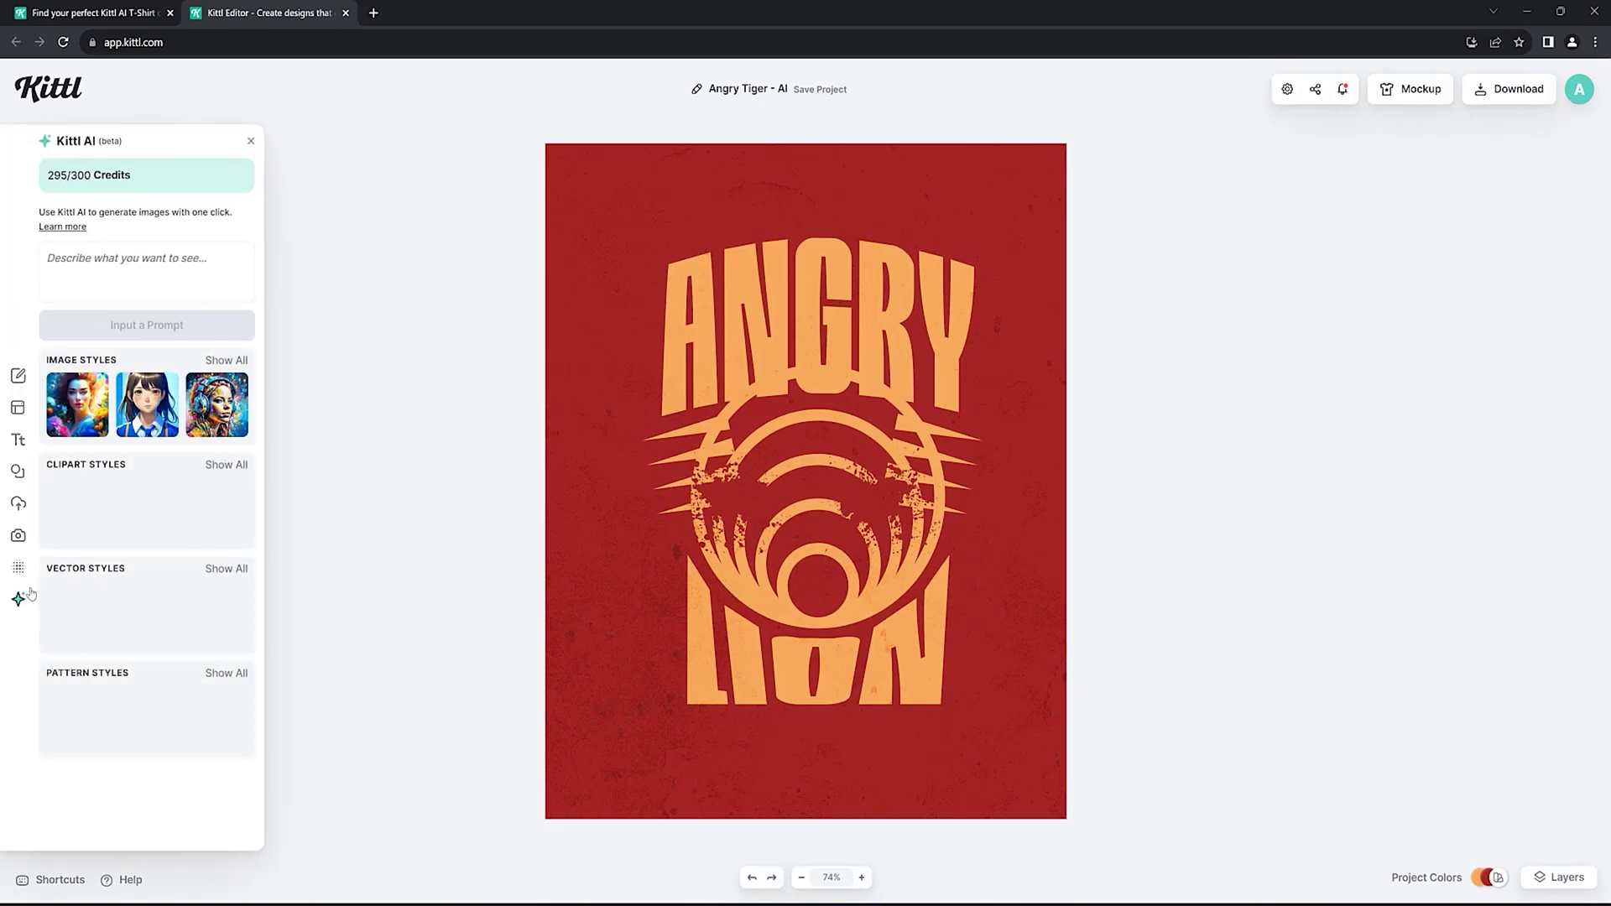
left_click(114, 269)
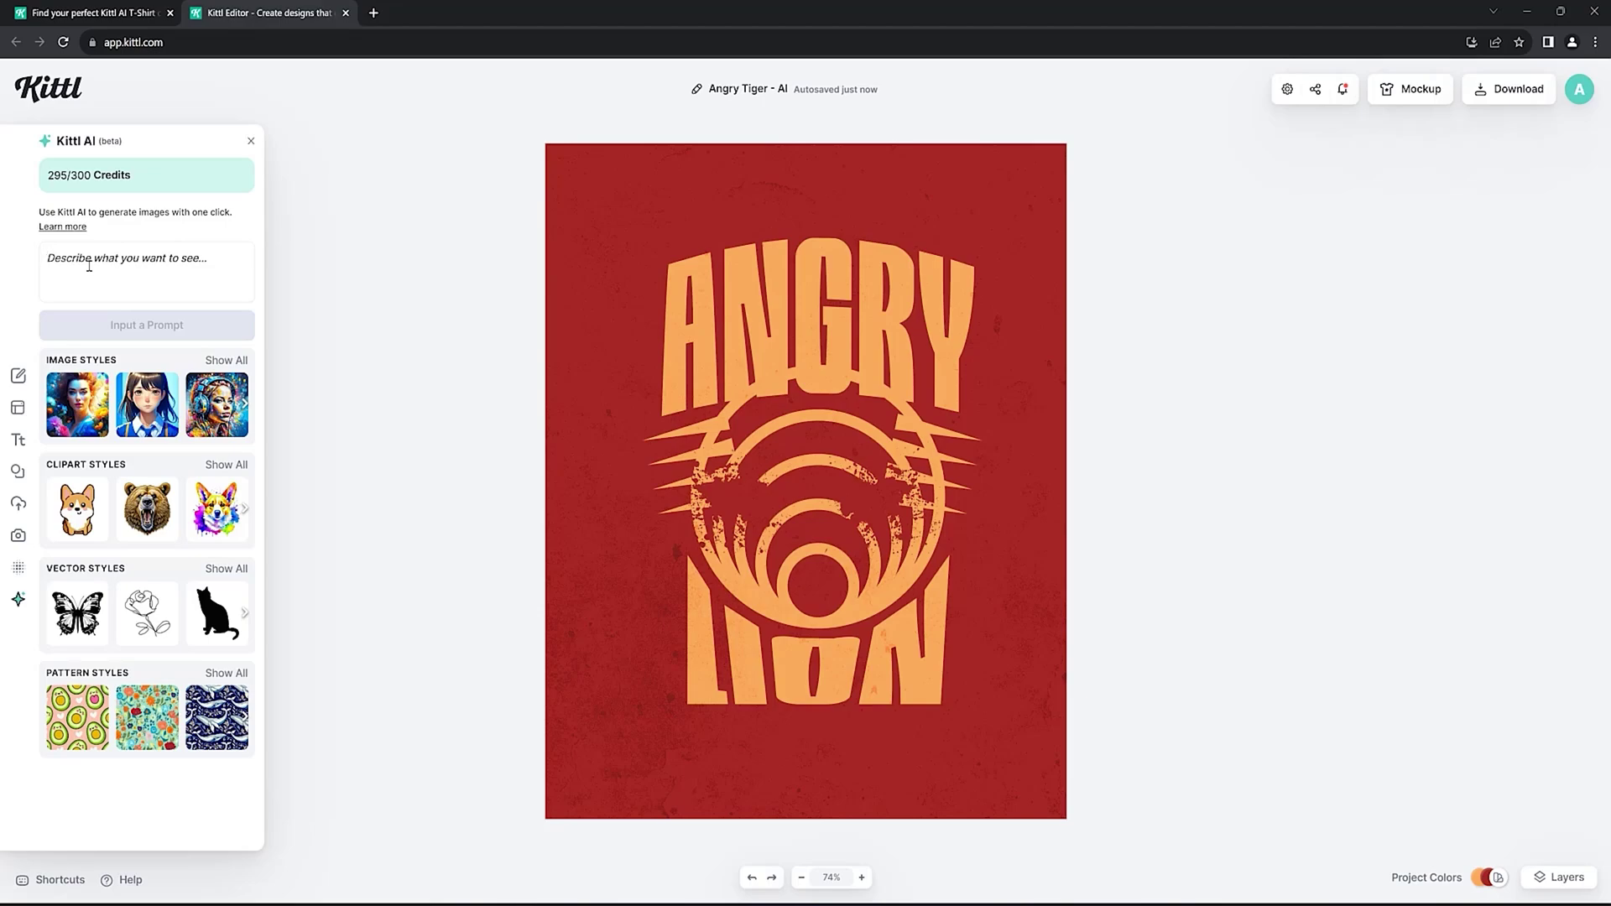
type("An angry")
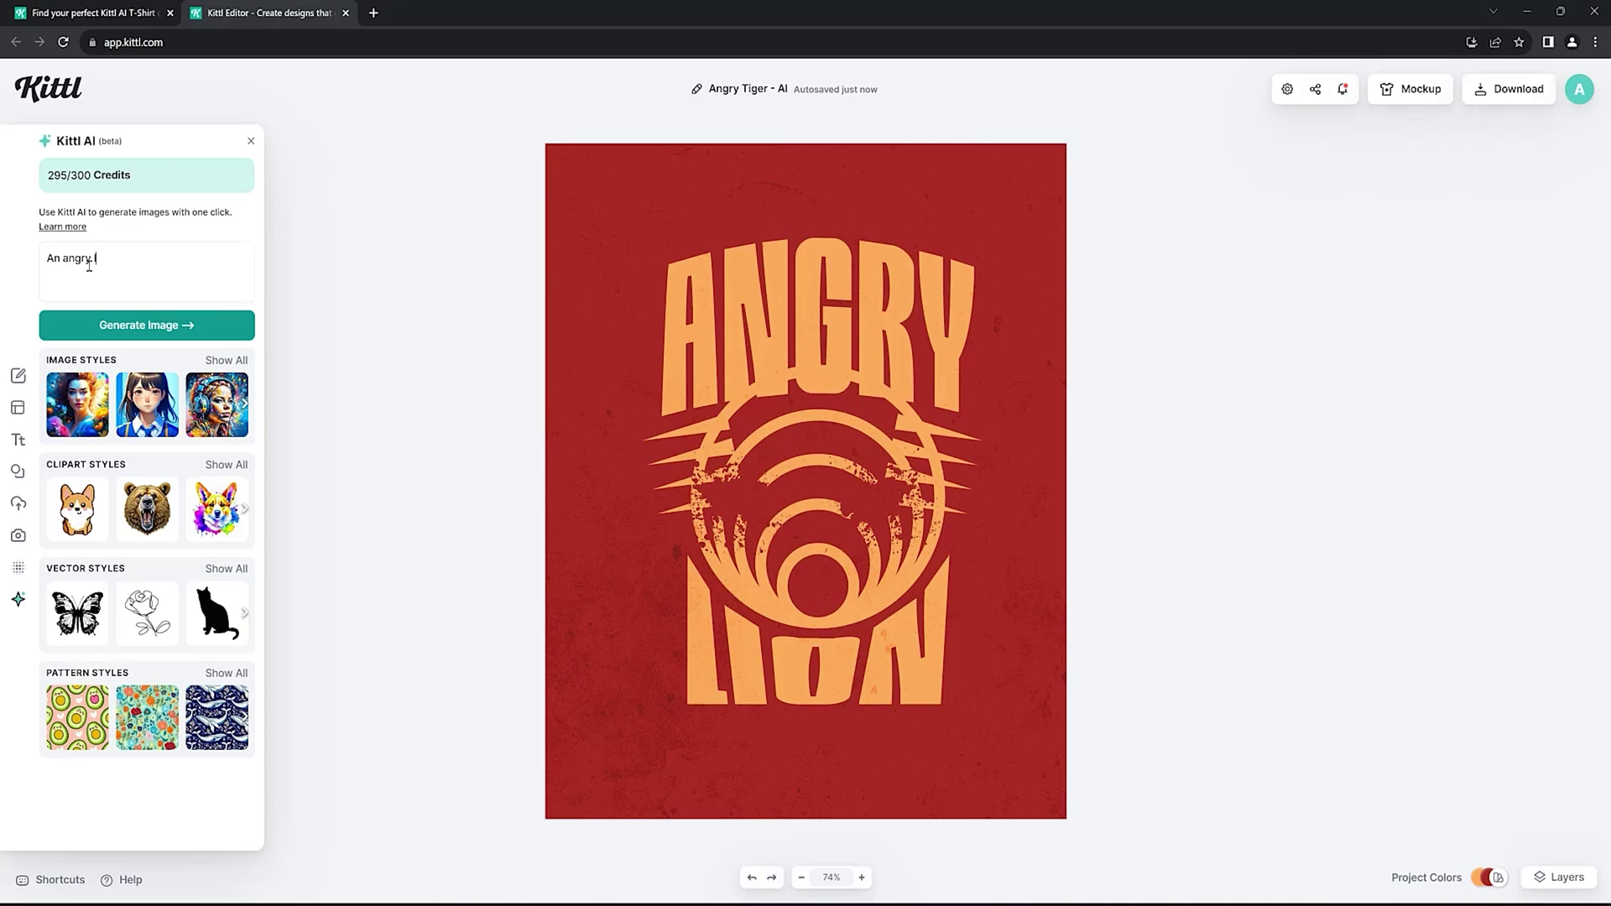
type("lion face")
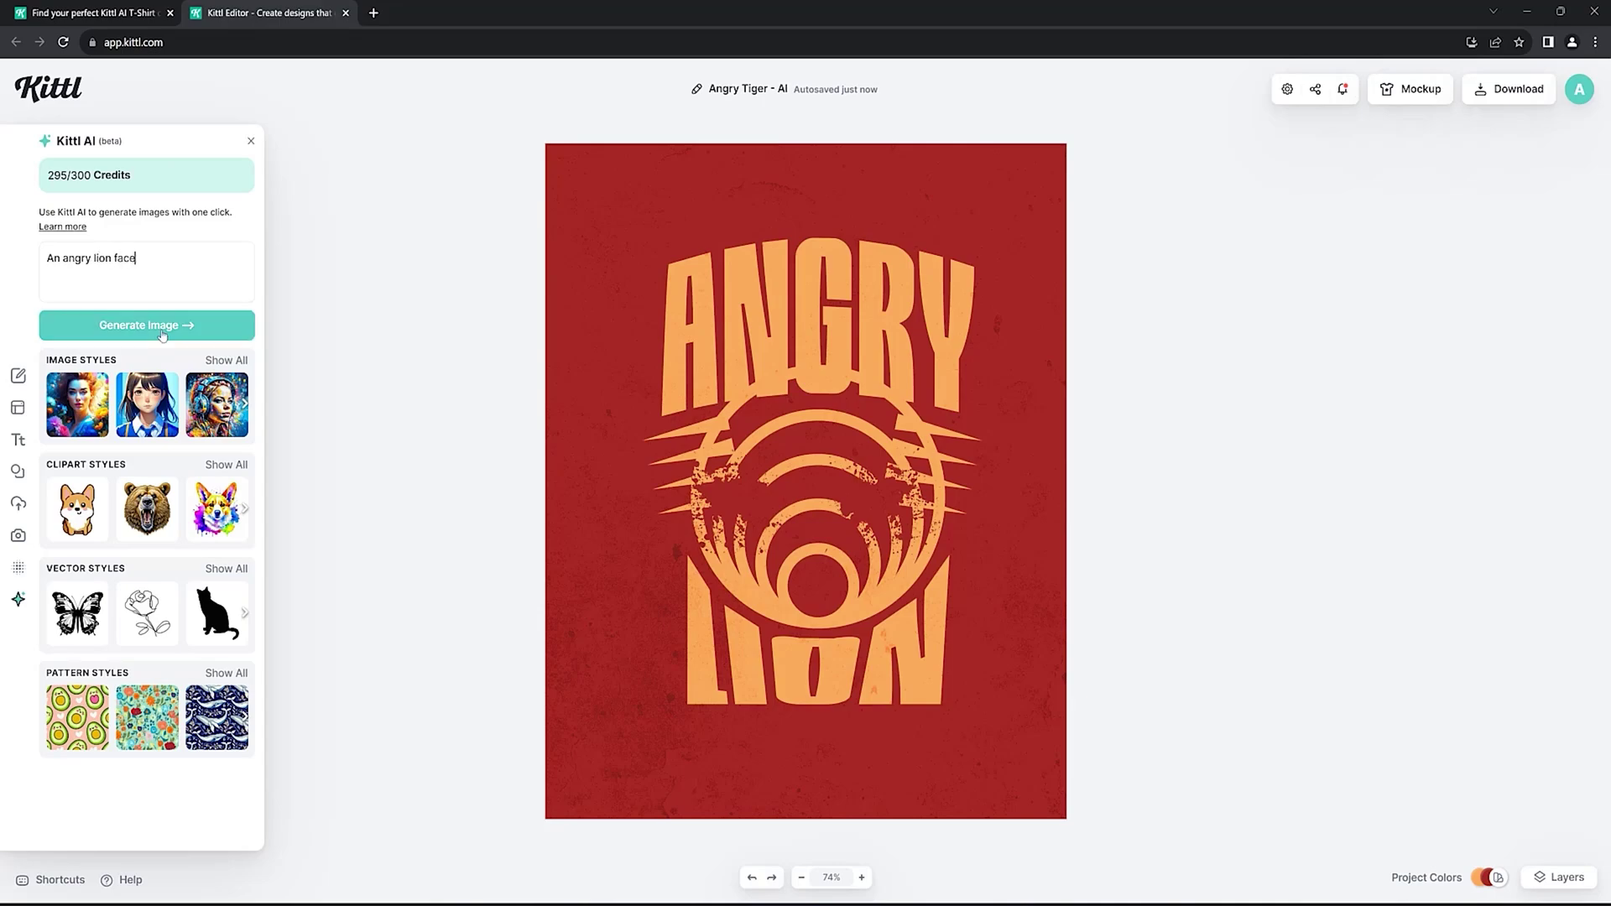
left_click(162, 328)
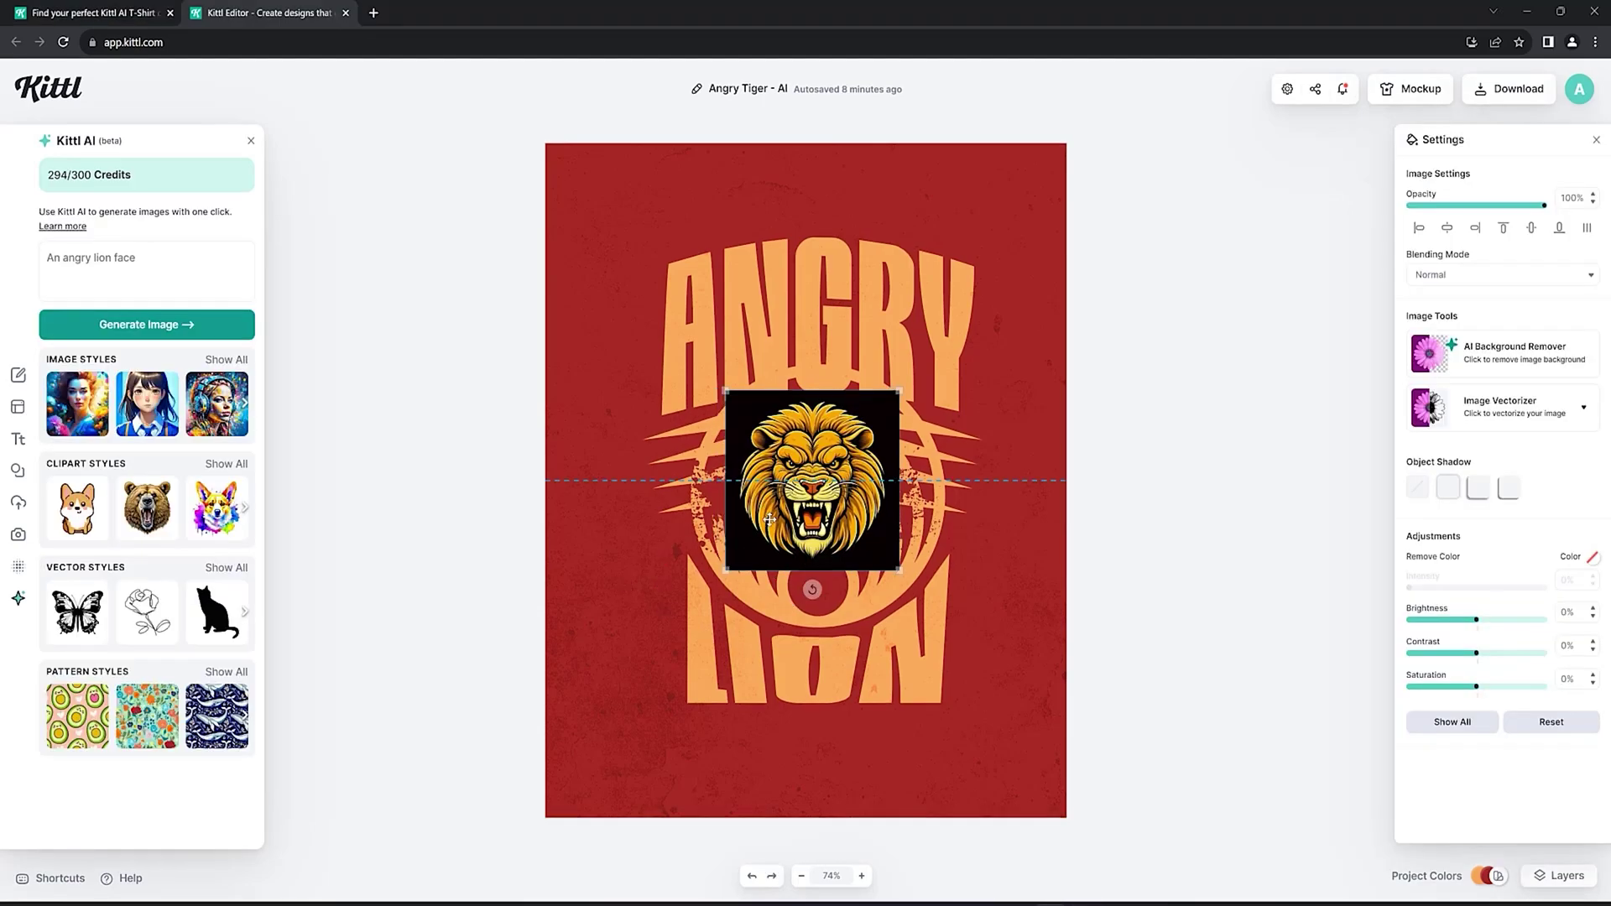
Step: Enlarge the lion image to span the poster width and centre it horizontally
left_click_drag(761, 506, 754, 499)
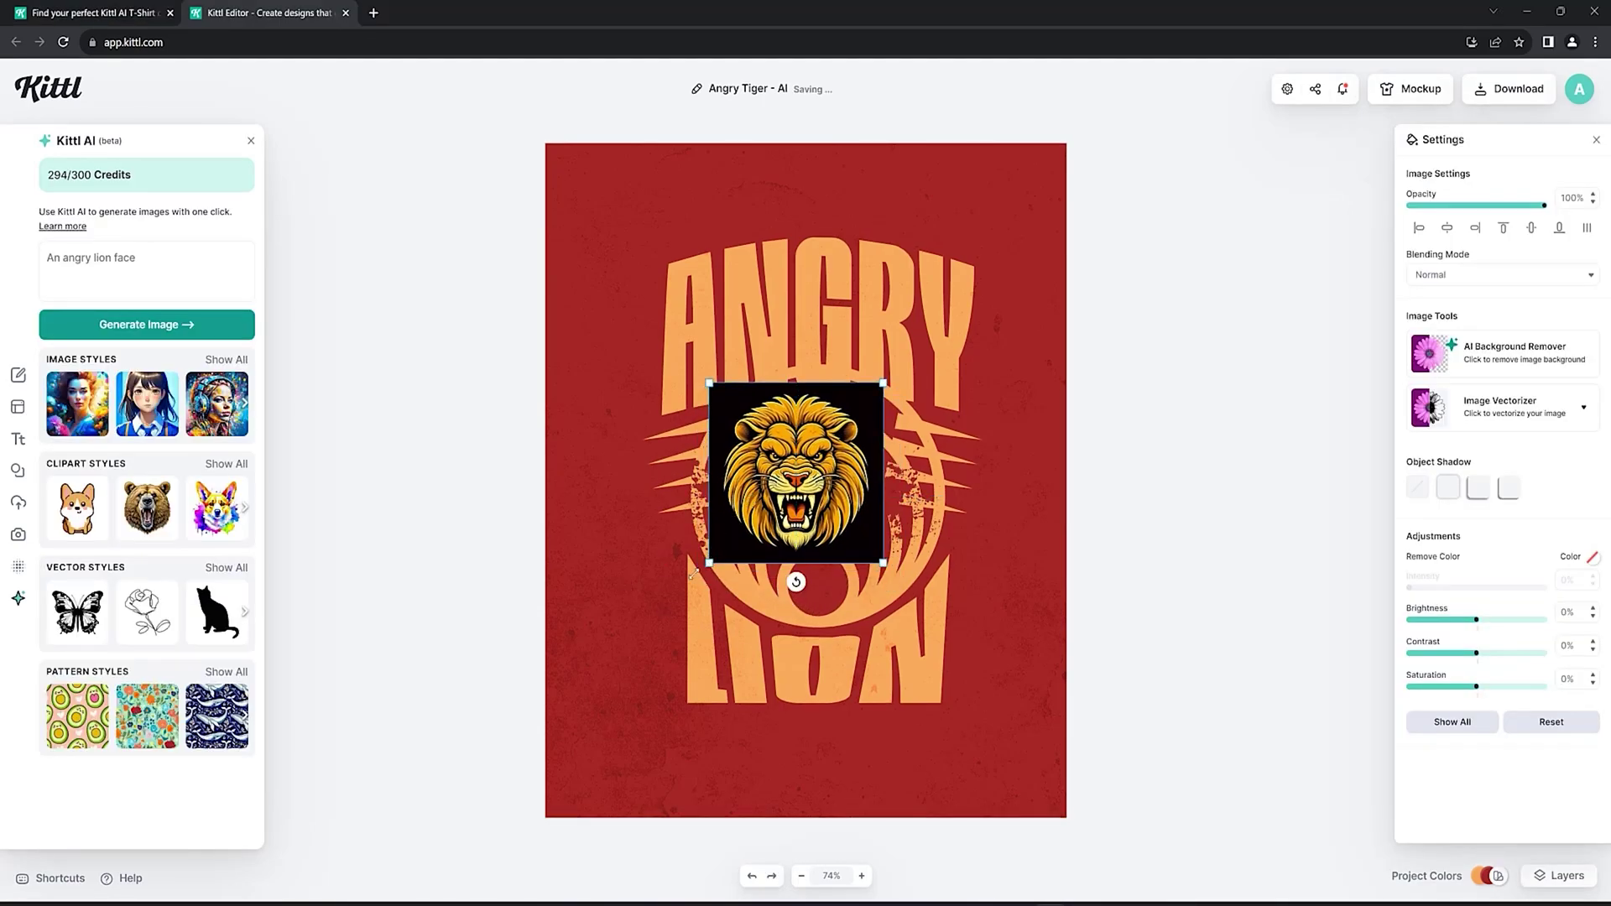
left_click_drag(696, 573, 407, 764)
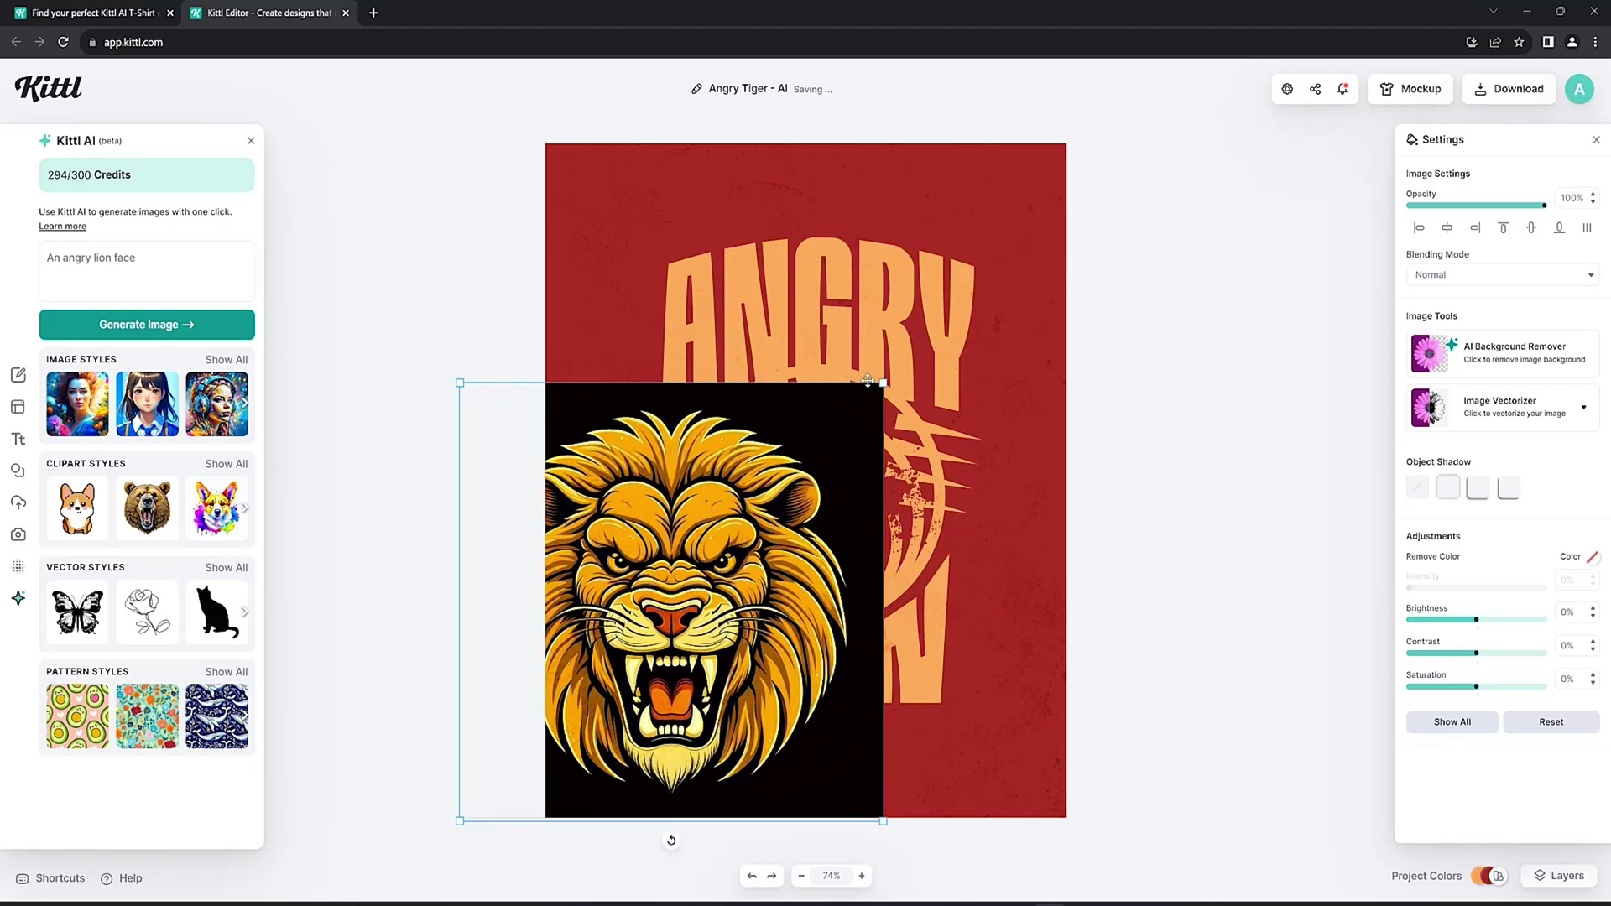
left_click_drag(868, 380, 1097, 244)
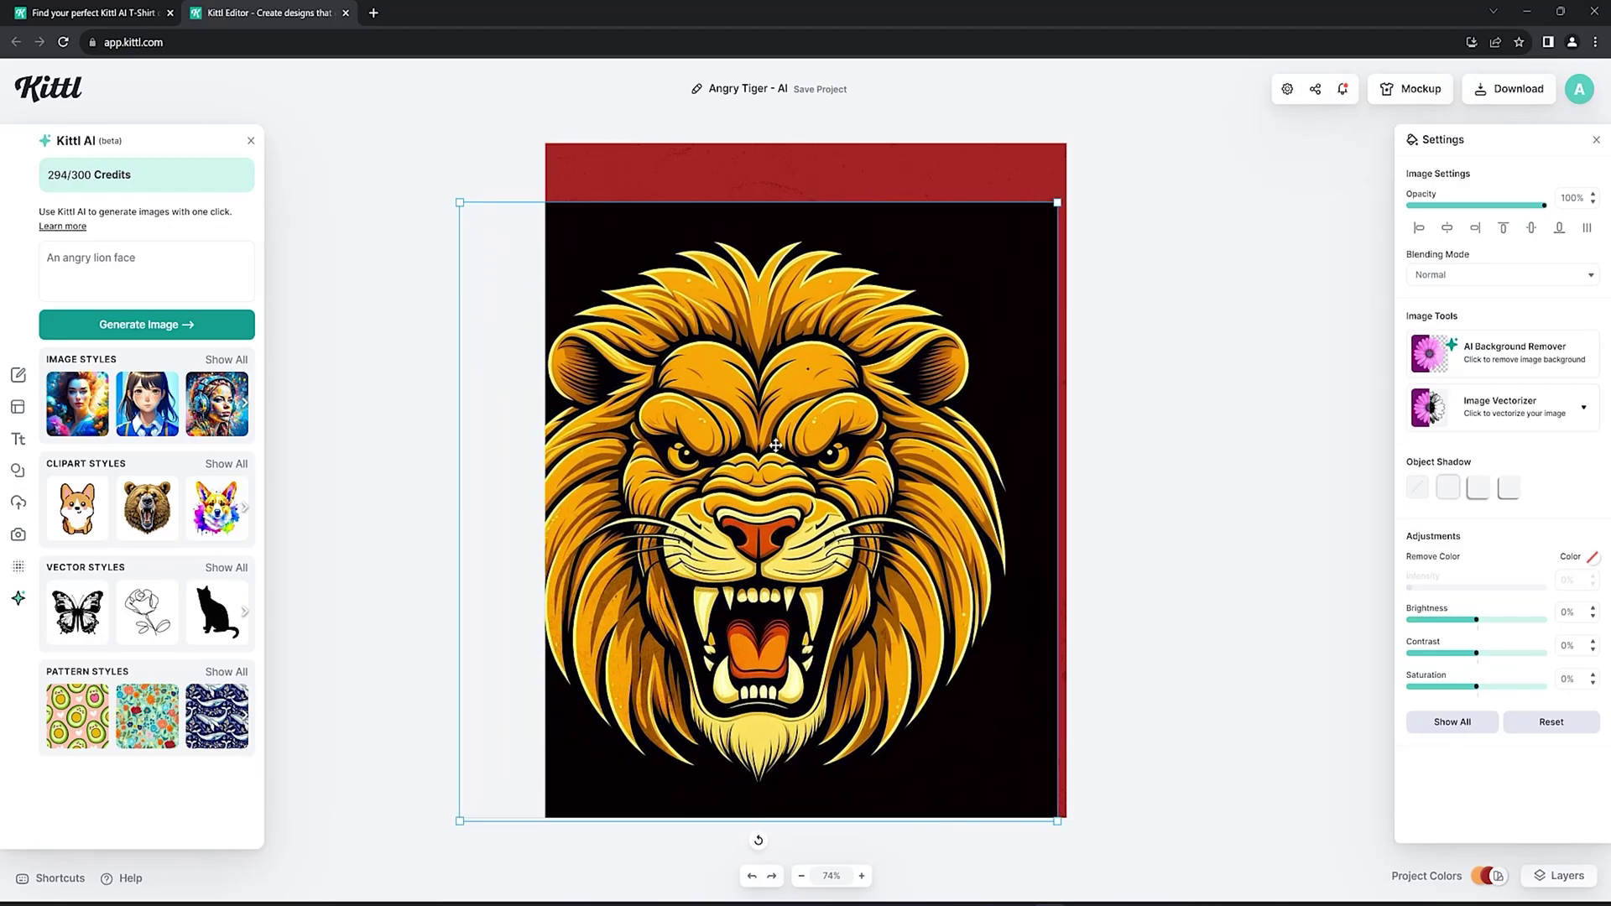
mouse_move(459, 203)
left_mouse_down()
mouse_move(404, 192)
mouse_move(679, 429)
mouse_move(651, 326)
left_mouse_up()
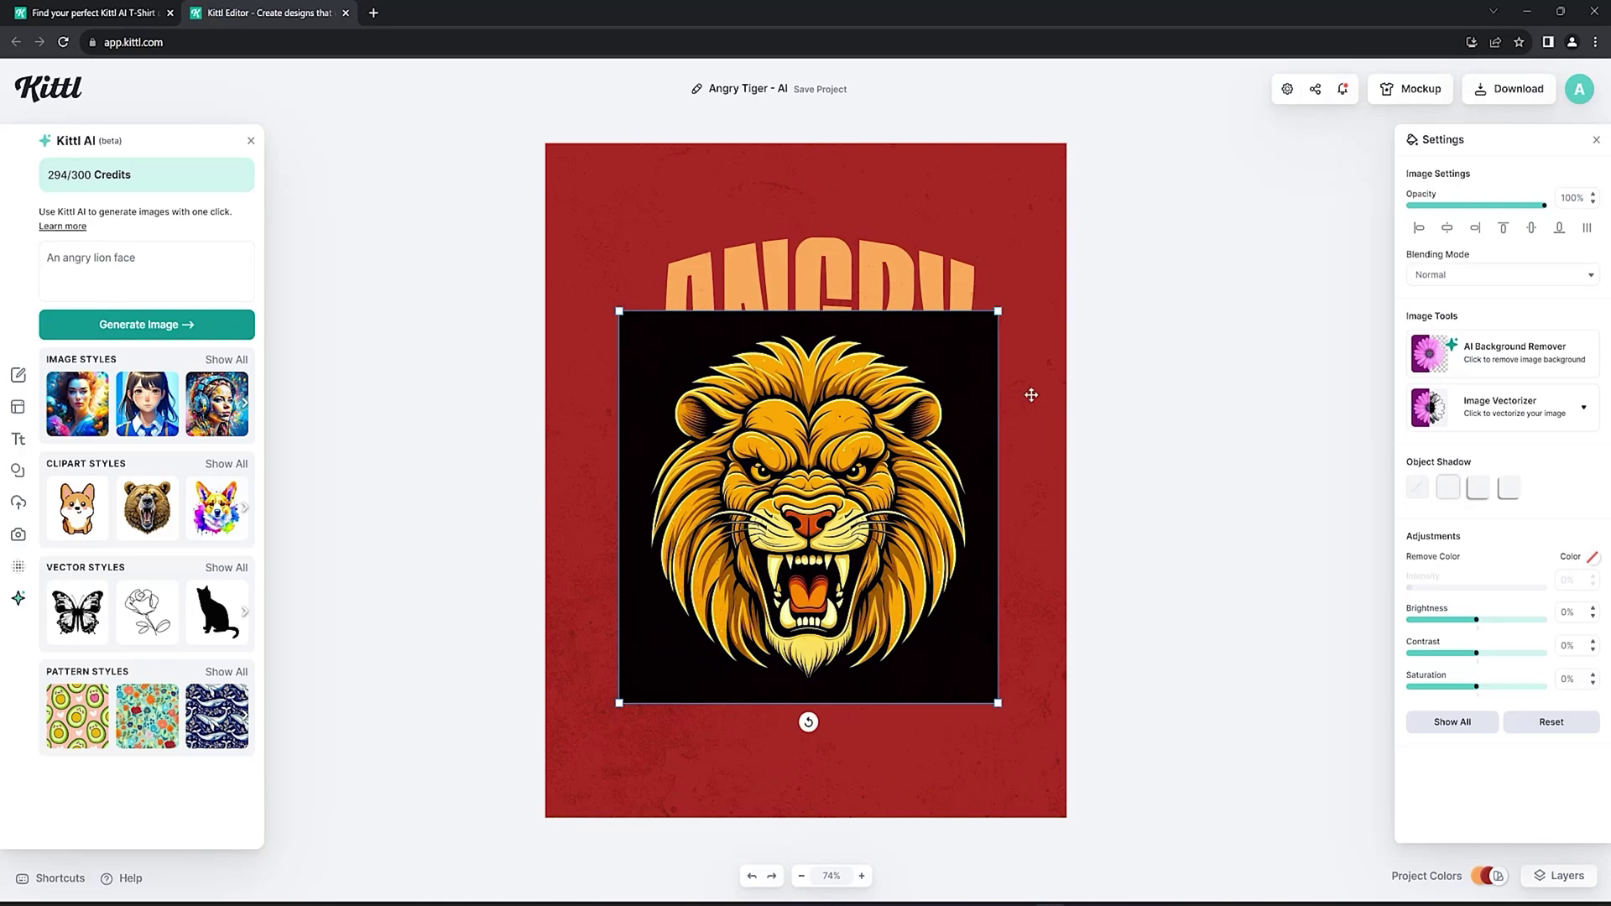
left_click_drag(745, 354, 743, 340)
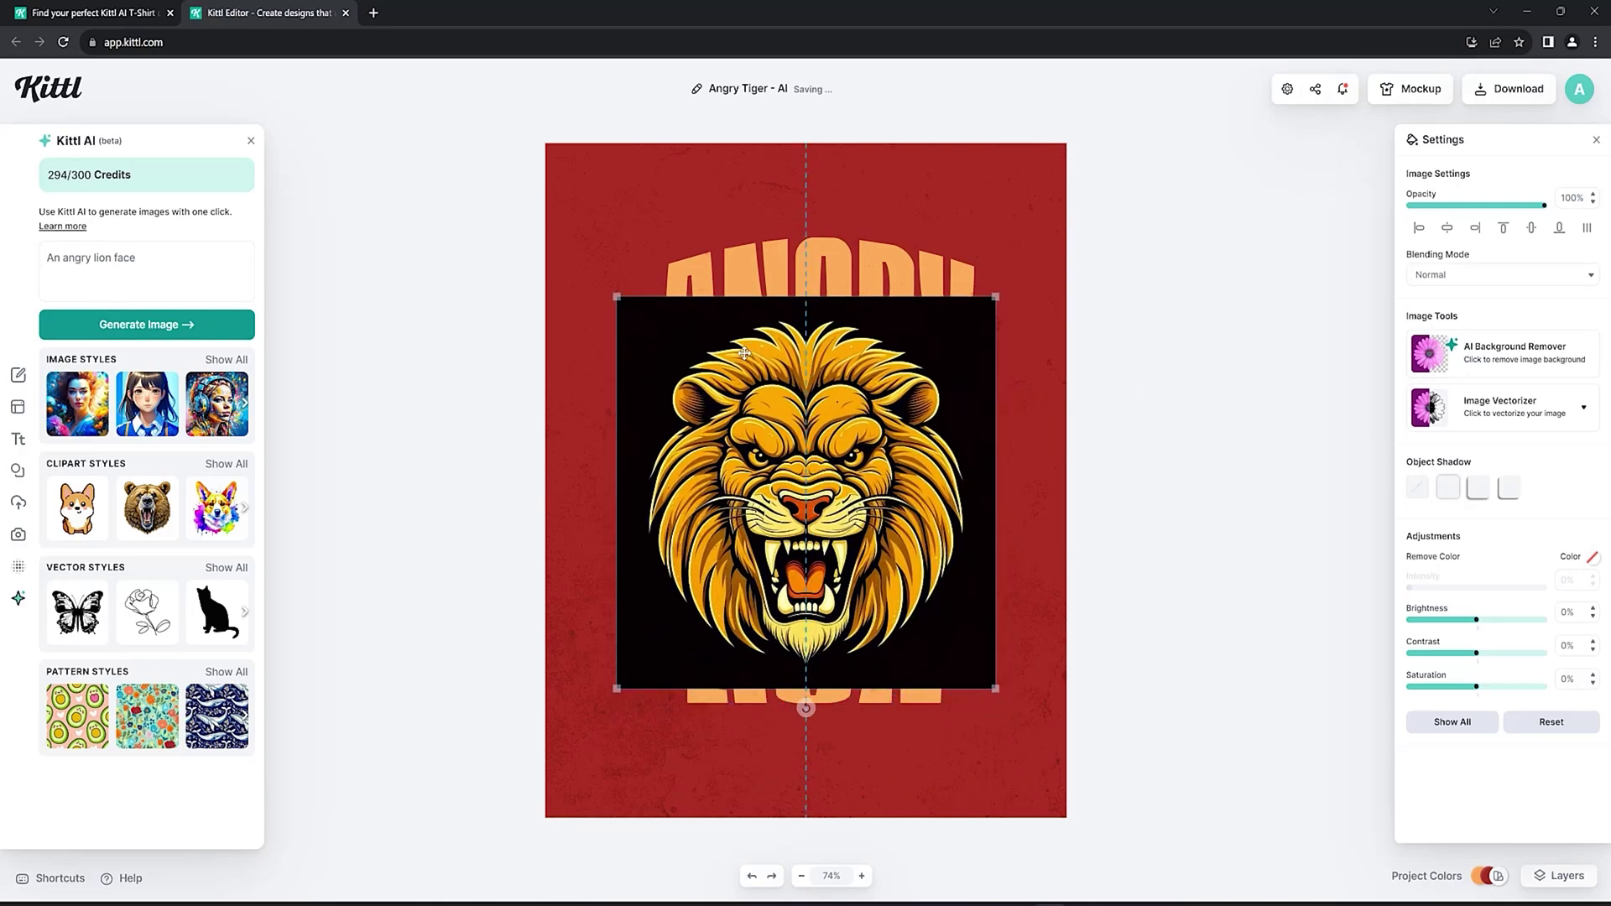
Step: Remove the lion's black background with AI Background Remover, then fit it between ANGRY and LION
left_click(1483, 365)
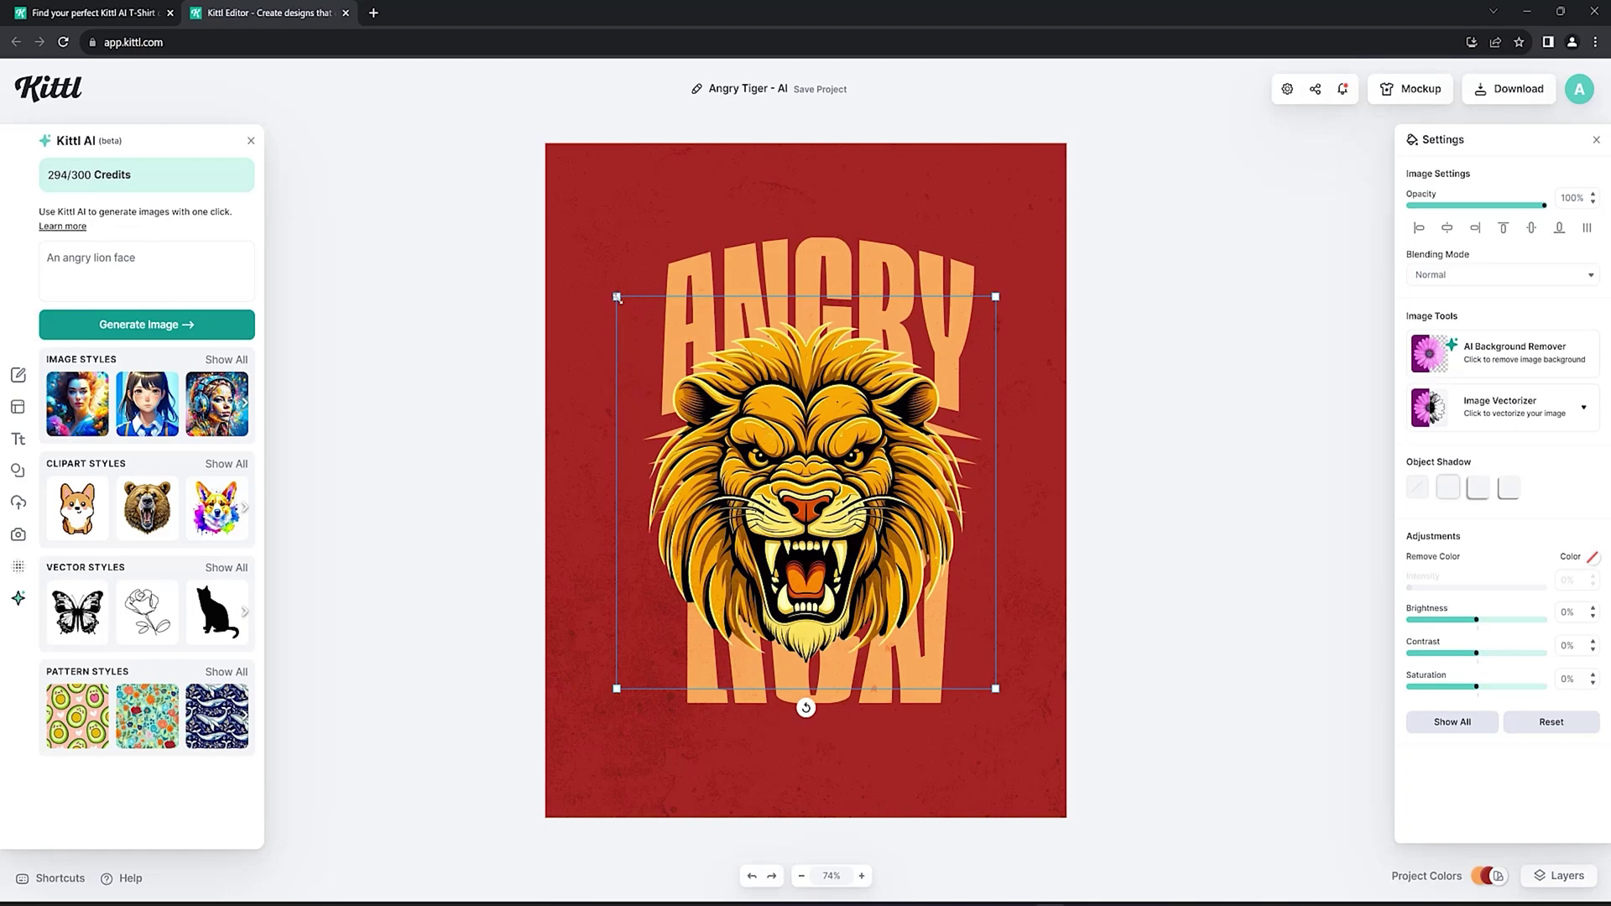
mouse_move(615, 296)
left_mouse_down()
mouse_move(622, 330)
mouse_move(604, 312)
left_mouse_up()
left_click_drag(780, 480, 781, 445)
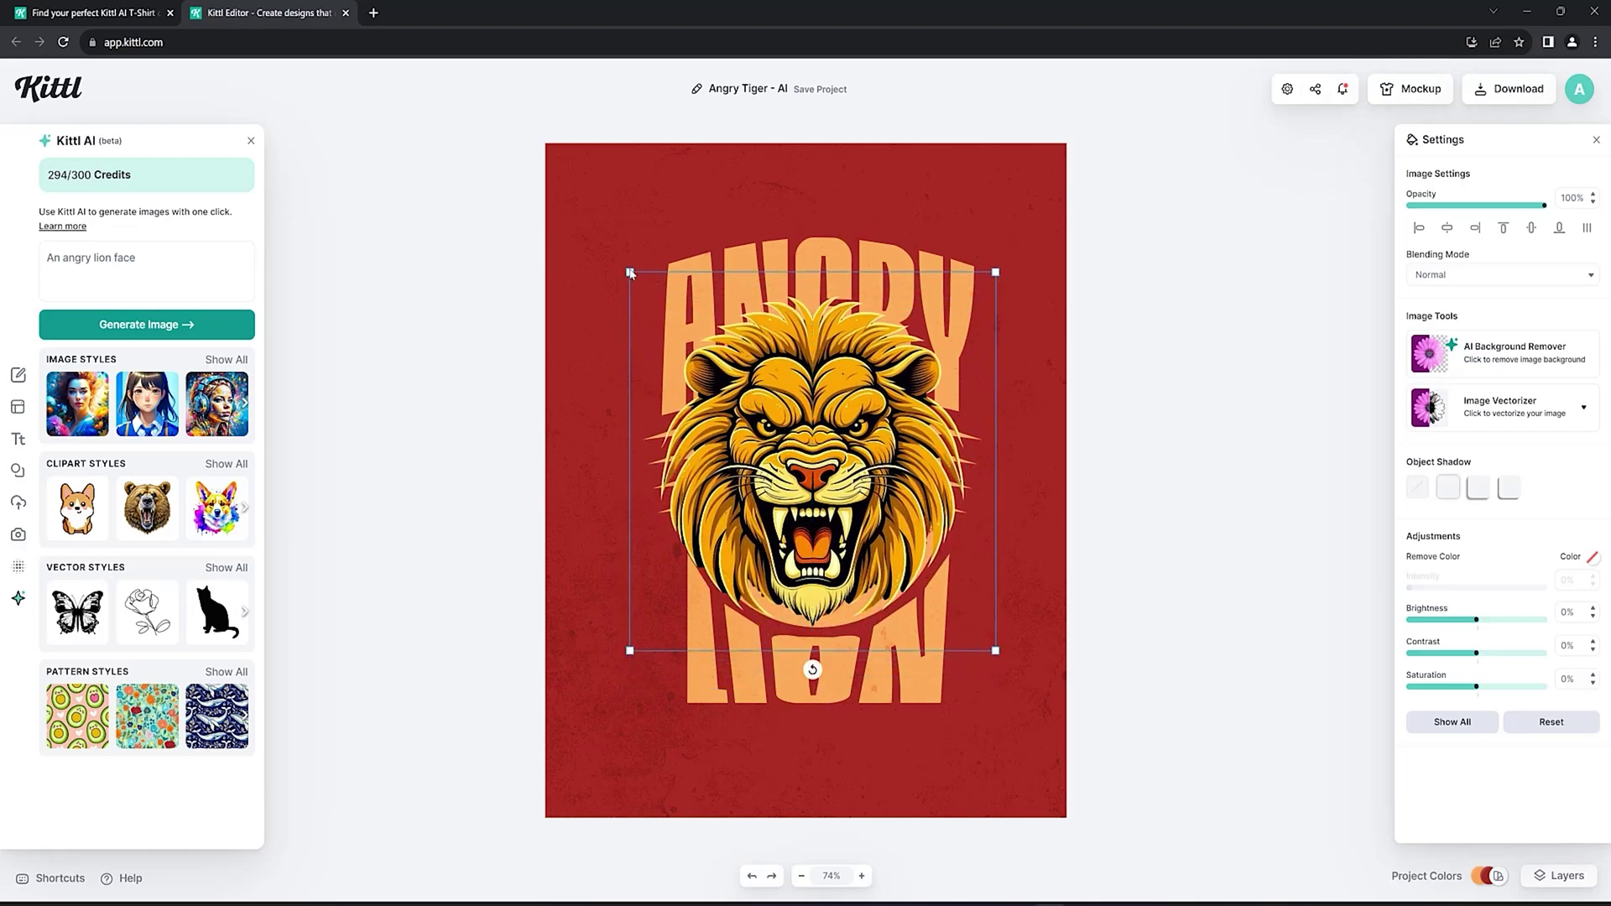
mouse_move(630, 272)
left_mouse_down()
mouse_move(645, 288)
mouse_move(634, 275)
left_mouse_up()
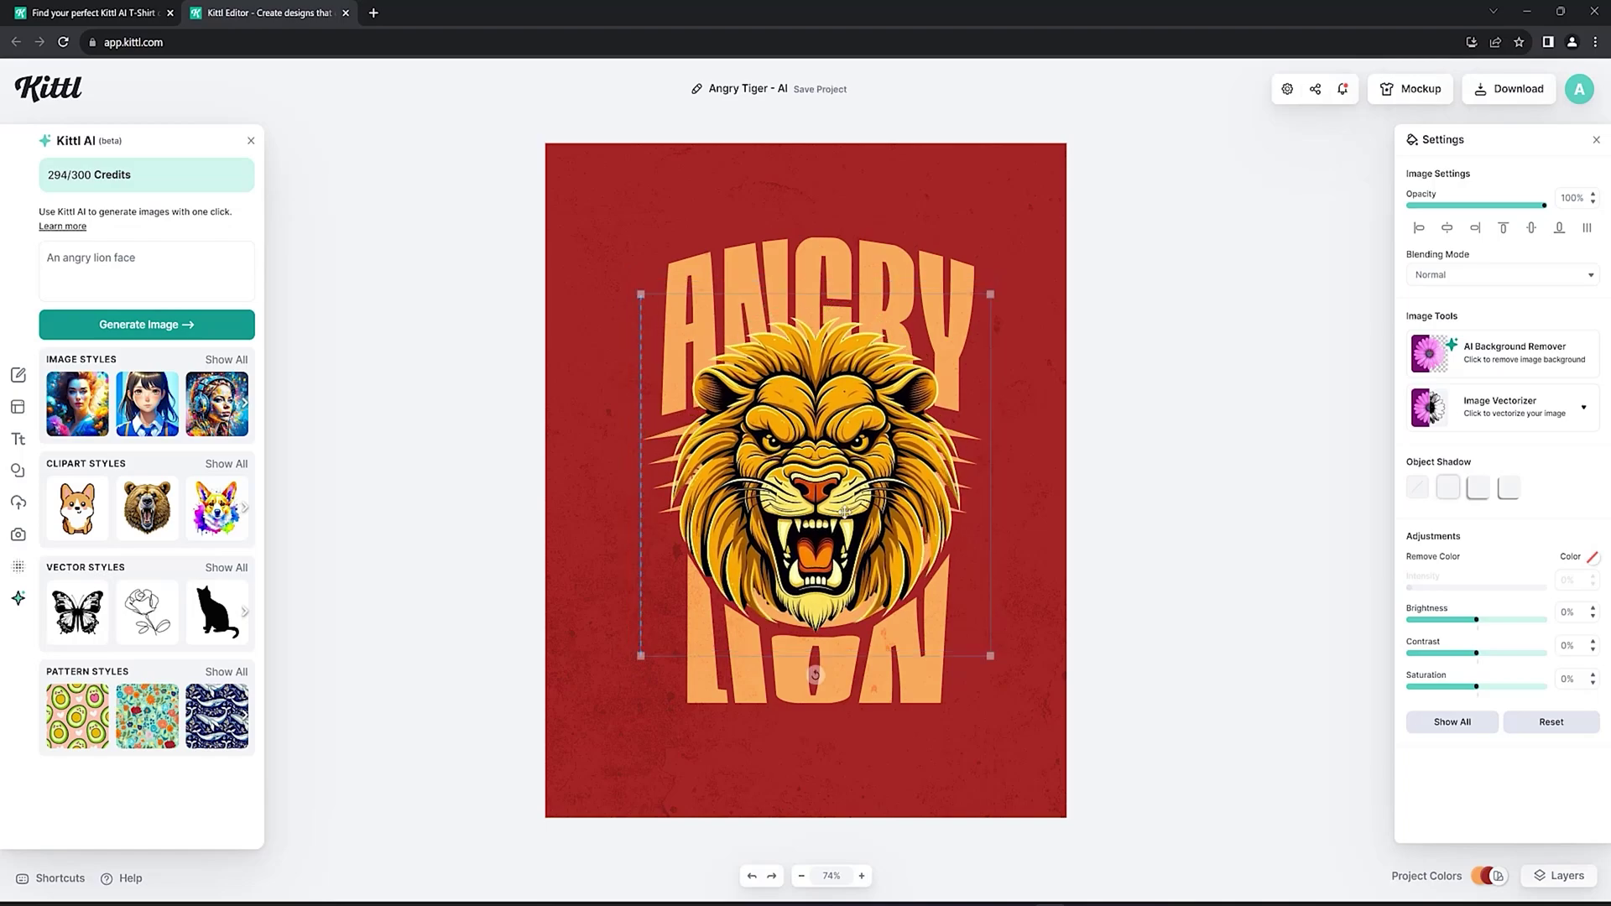
left_click(600, 490)
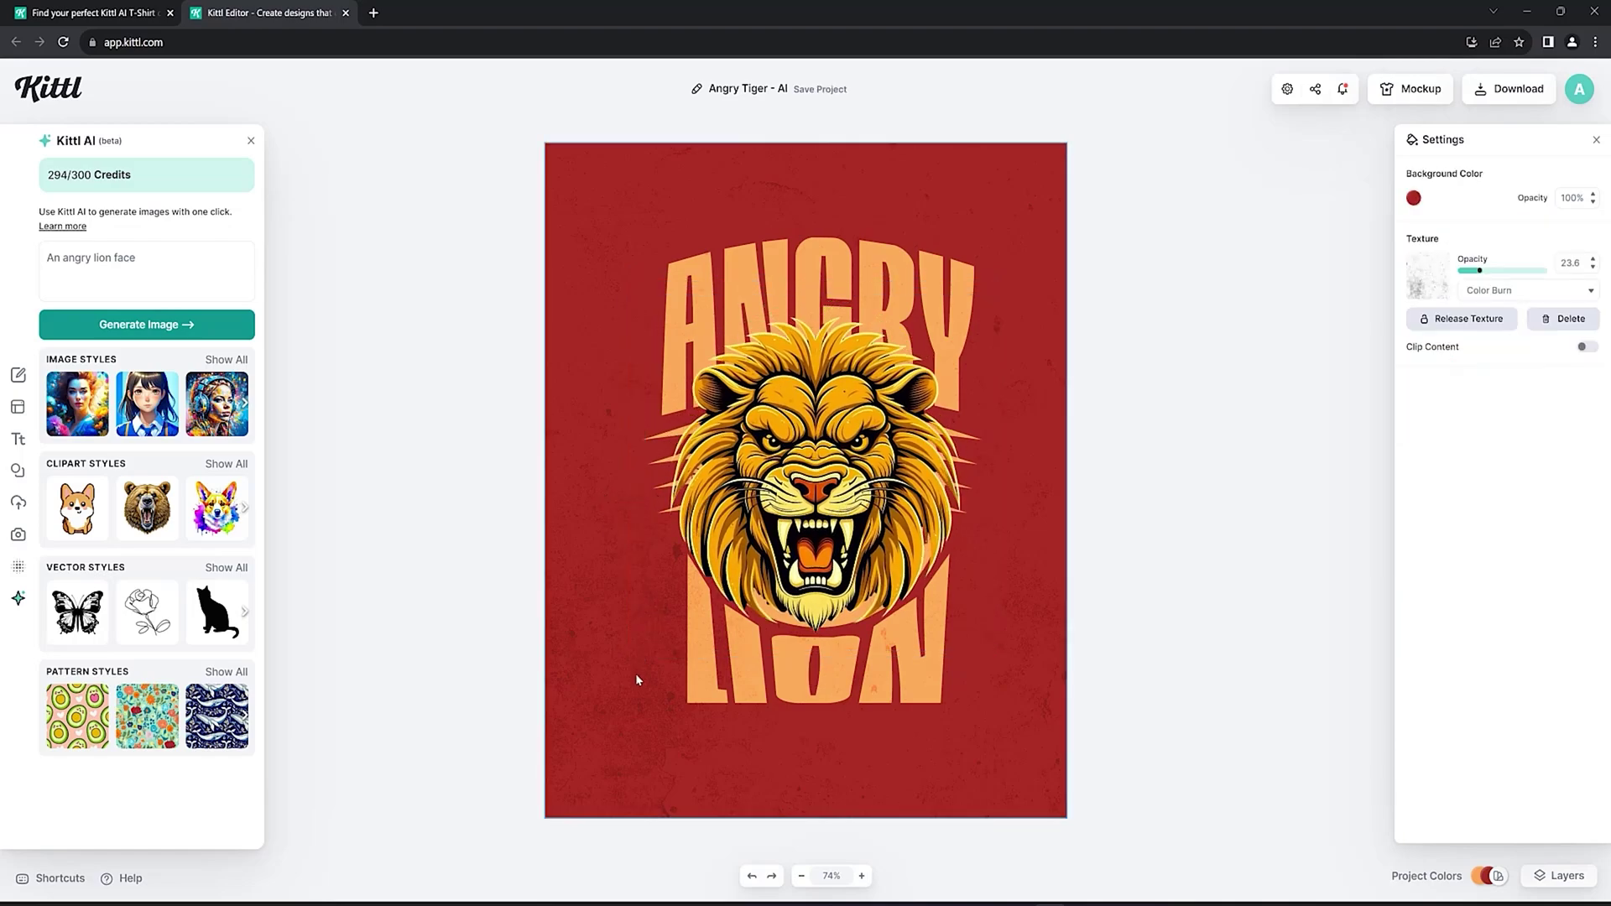
Step: Recolour the LION text with a dark orange sampled from the lion artwork
left_click(703, 306)
left_click(698, 672)
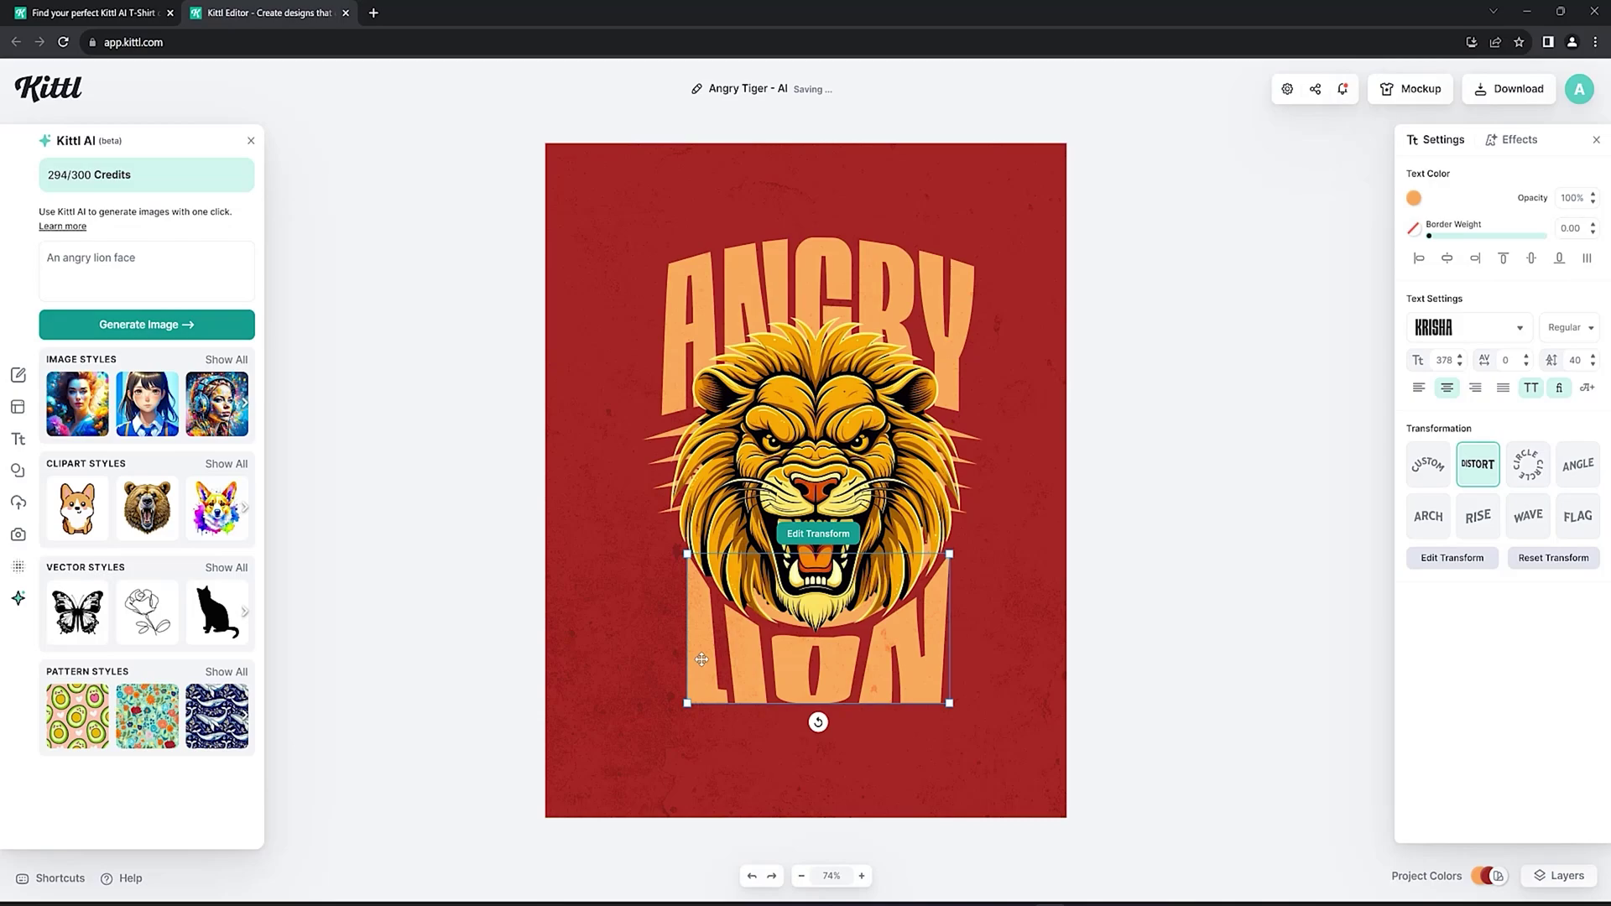
left_click(1416, 202)
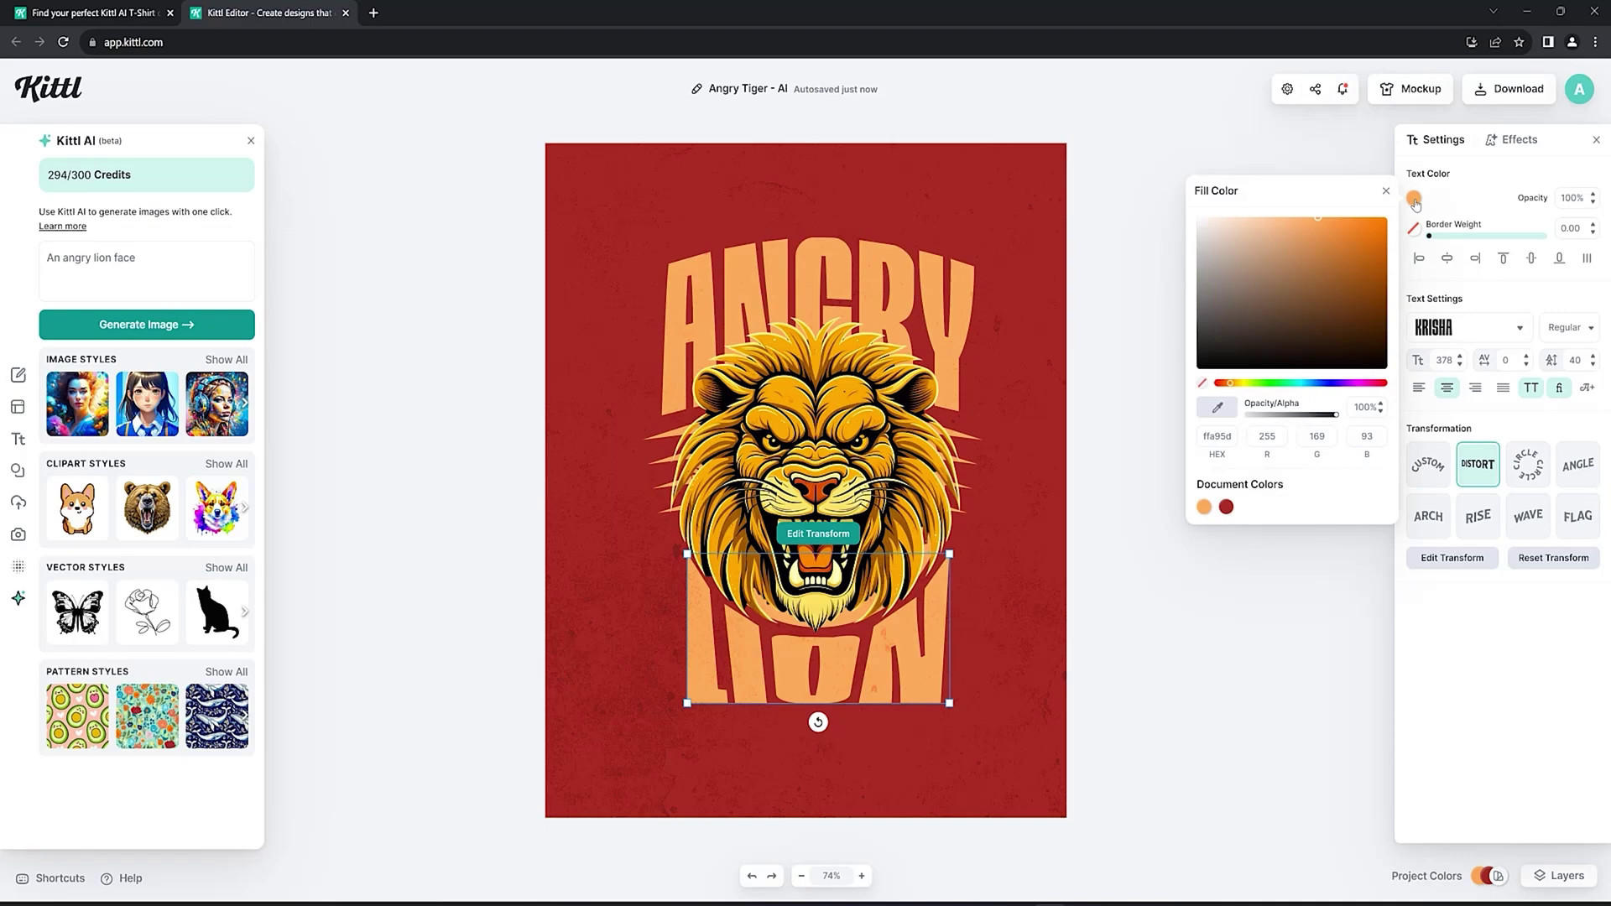
left_click(1216, 410)
left_click(822, 478)
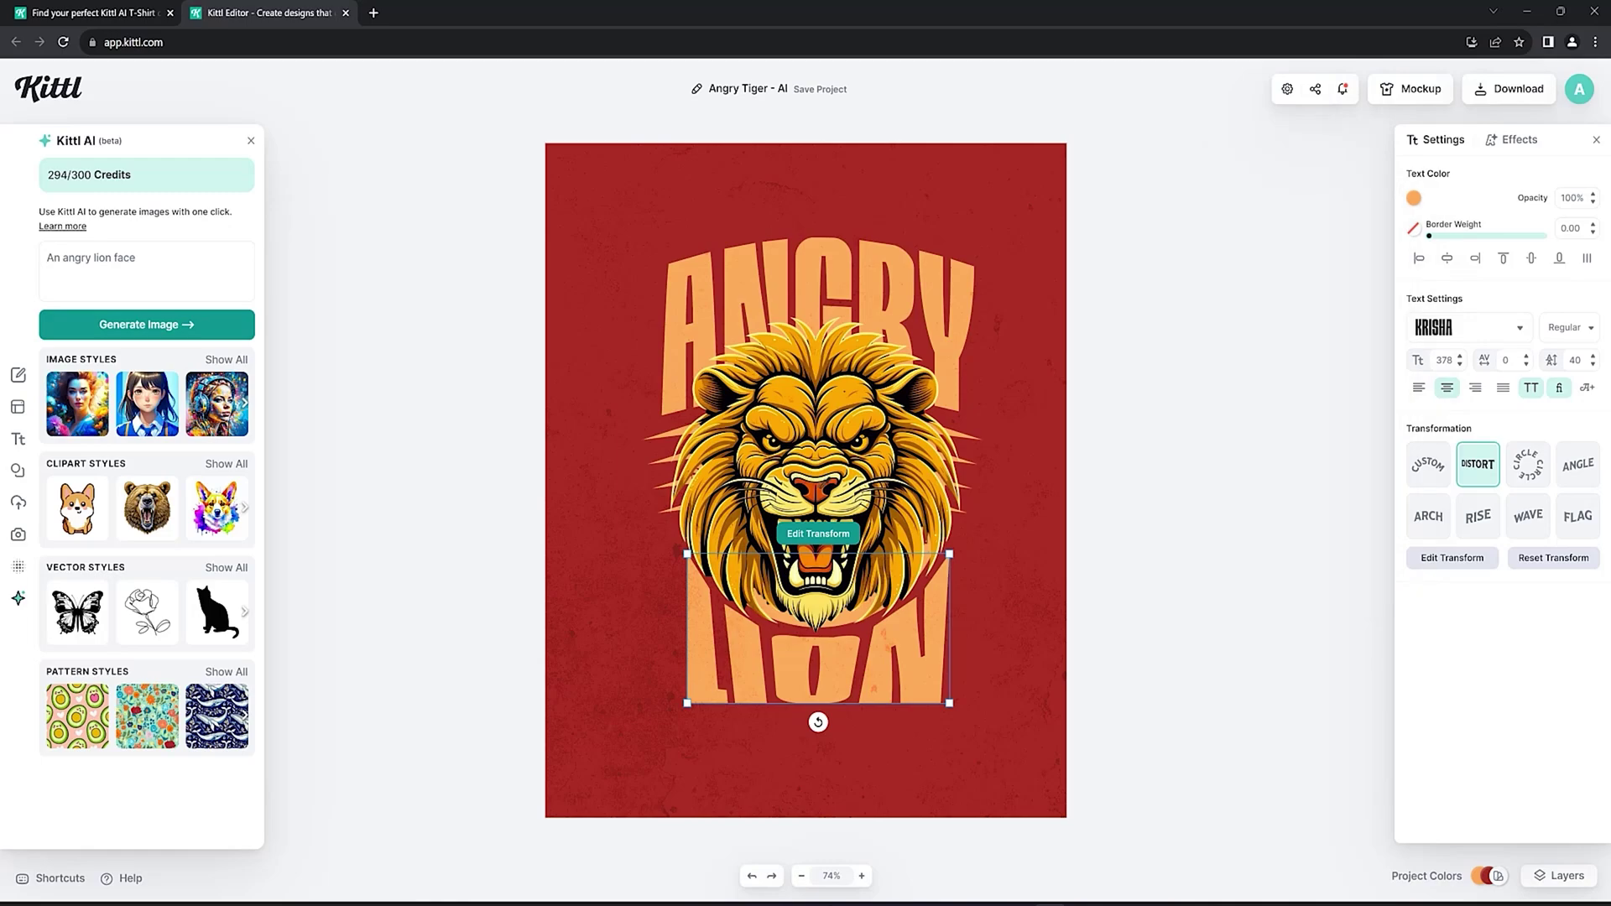
left_click(849, 491)
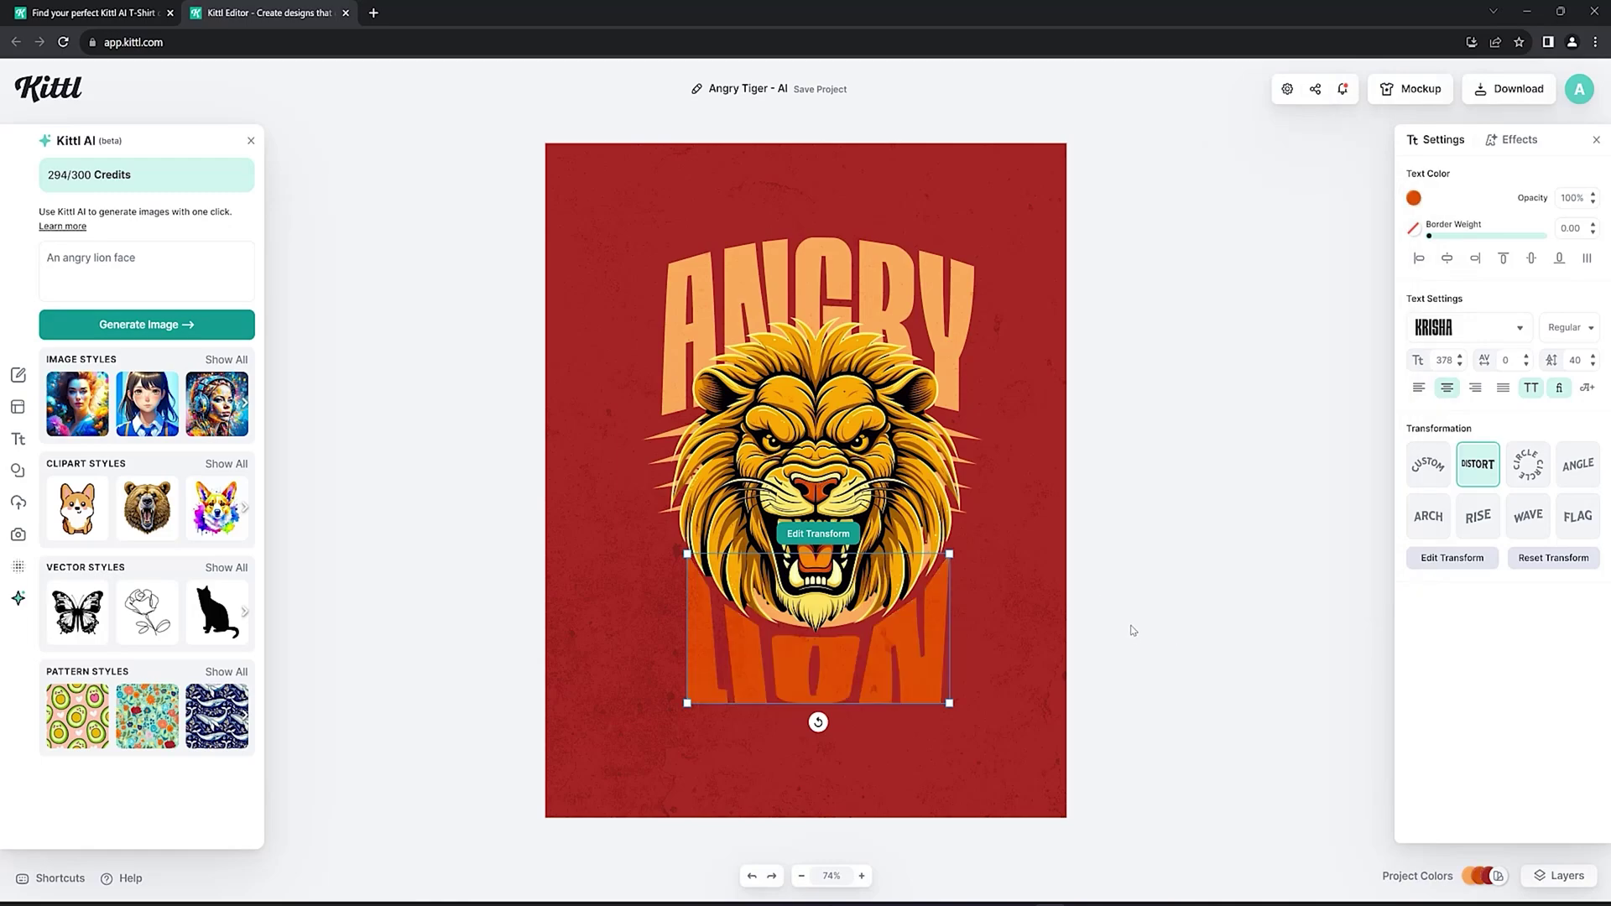
Step: Begin recolouring ANGRY by sampling a colour from the lion with the eyedropper
left_click(897, 280)
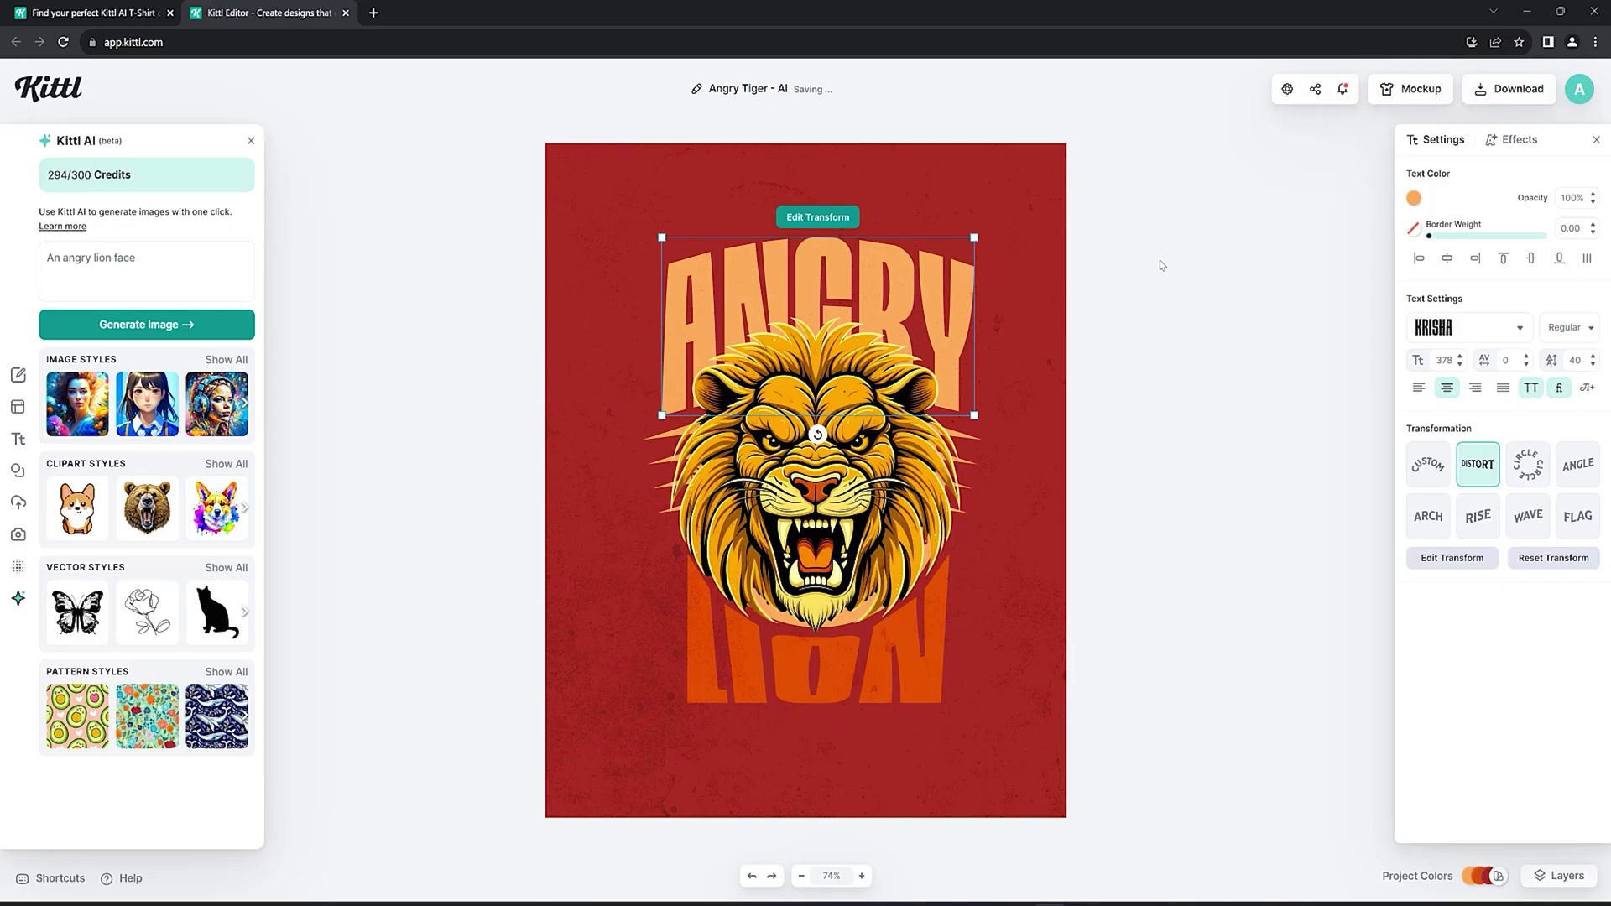
left_click(1414, 198)
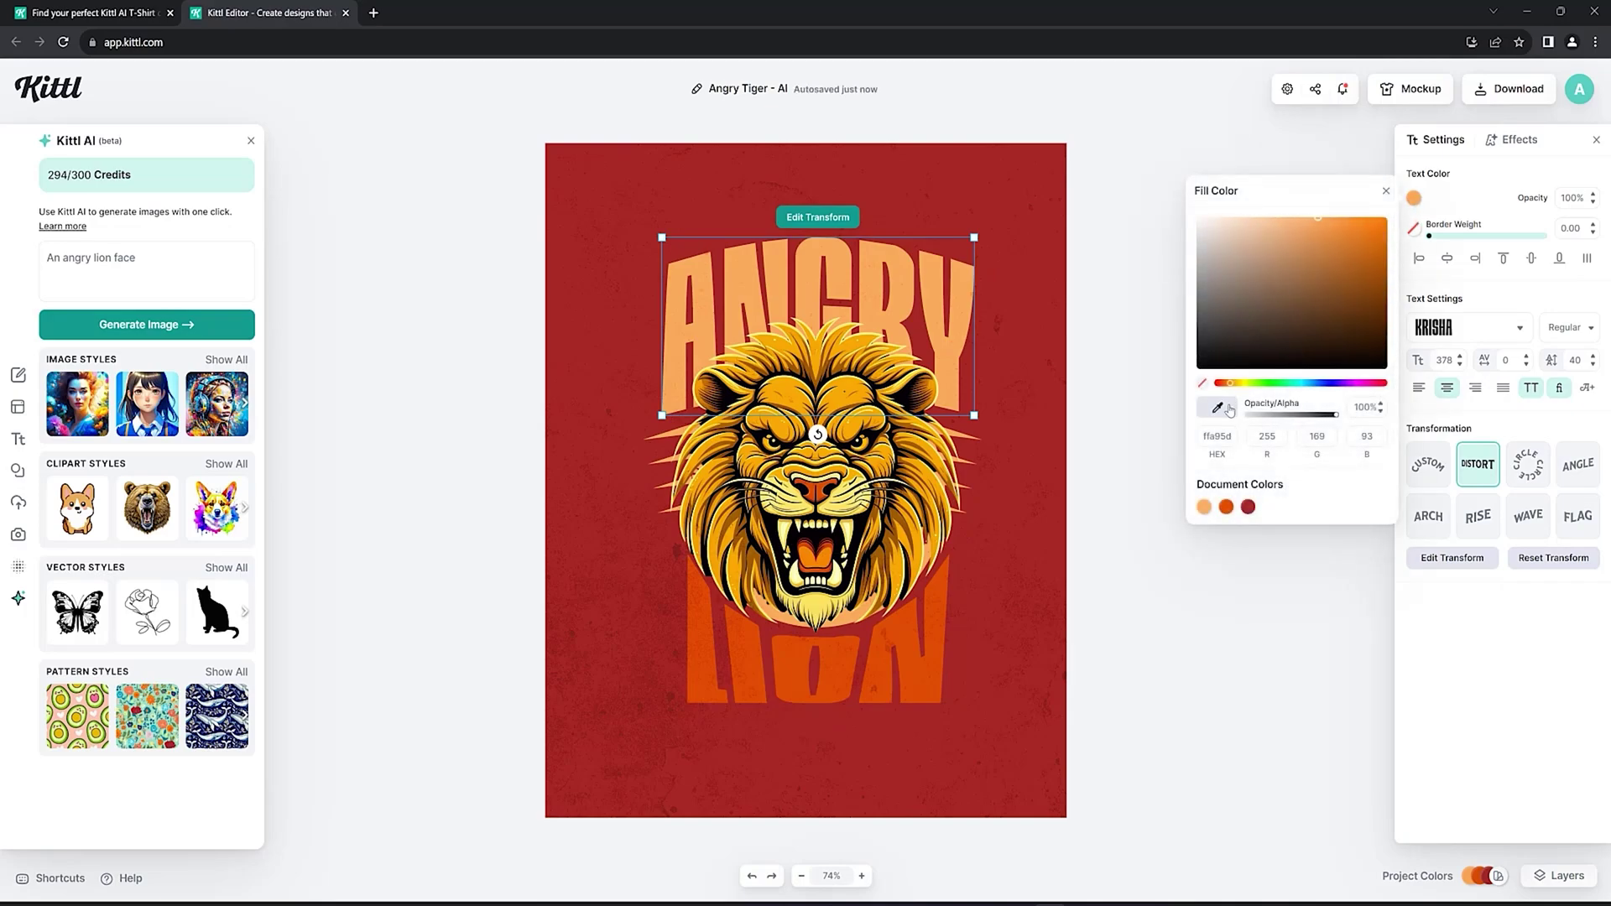
left_click(1221, 410)
Step: Apply the lion's dark orange to ANGRY and move the lion aside to reveal the swirl
left_click(827, 480)
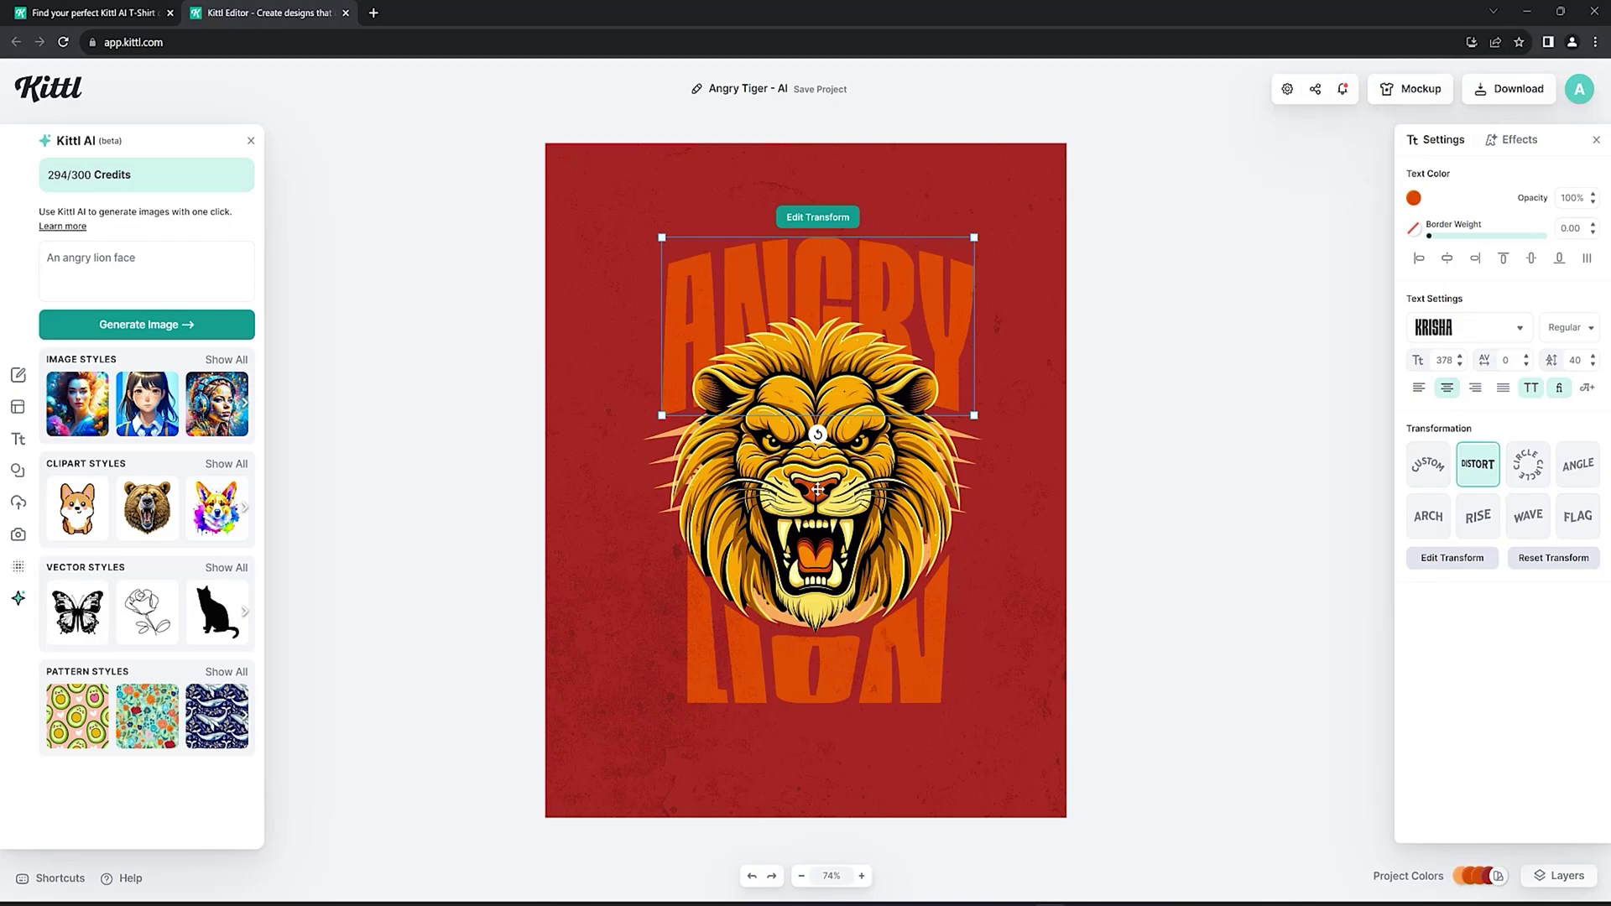
left_click_drag(756, 529, 910, 632)
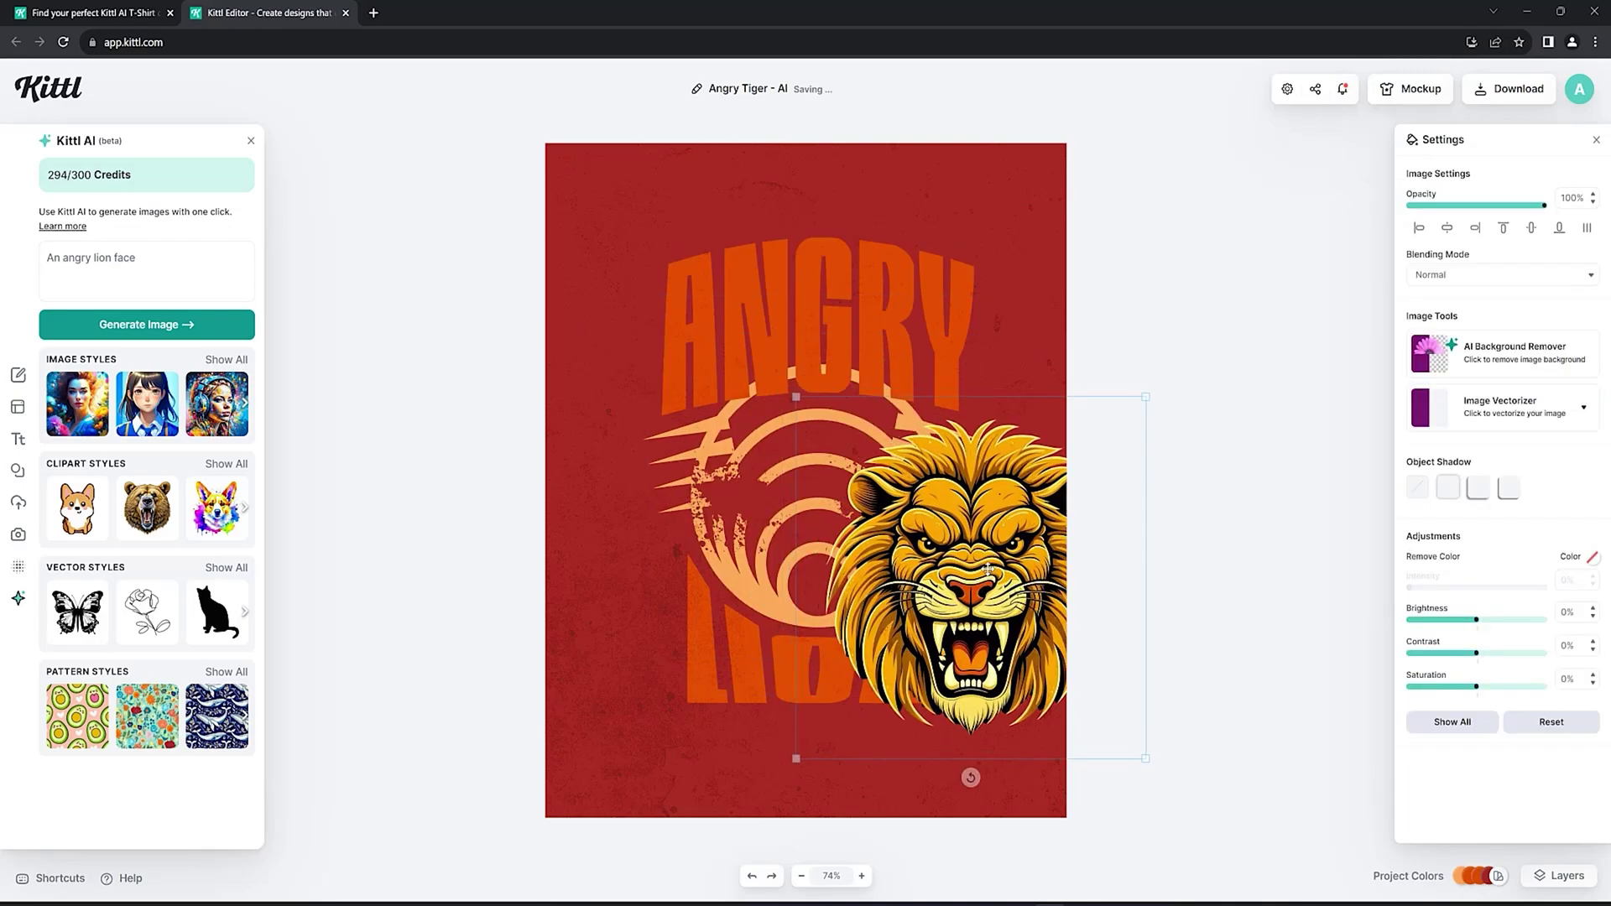
left_click(699, 481)
Step: Recolour the orange swirl rings with a yellow-orange sampled from the lion
left_click(717, 416)
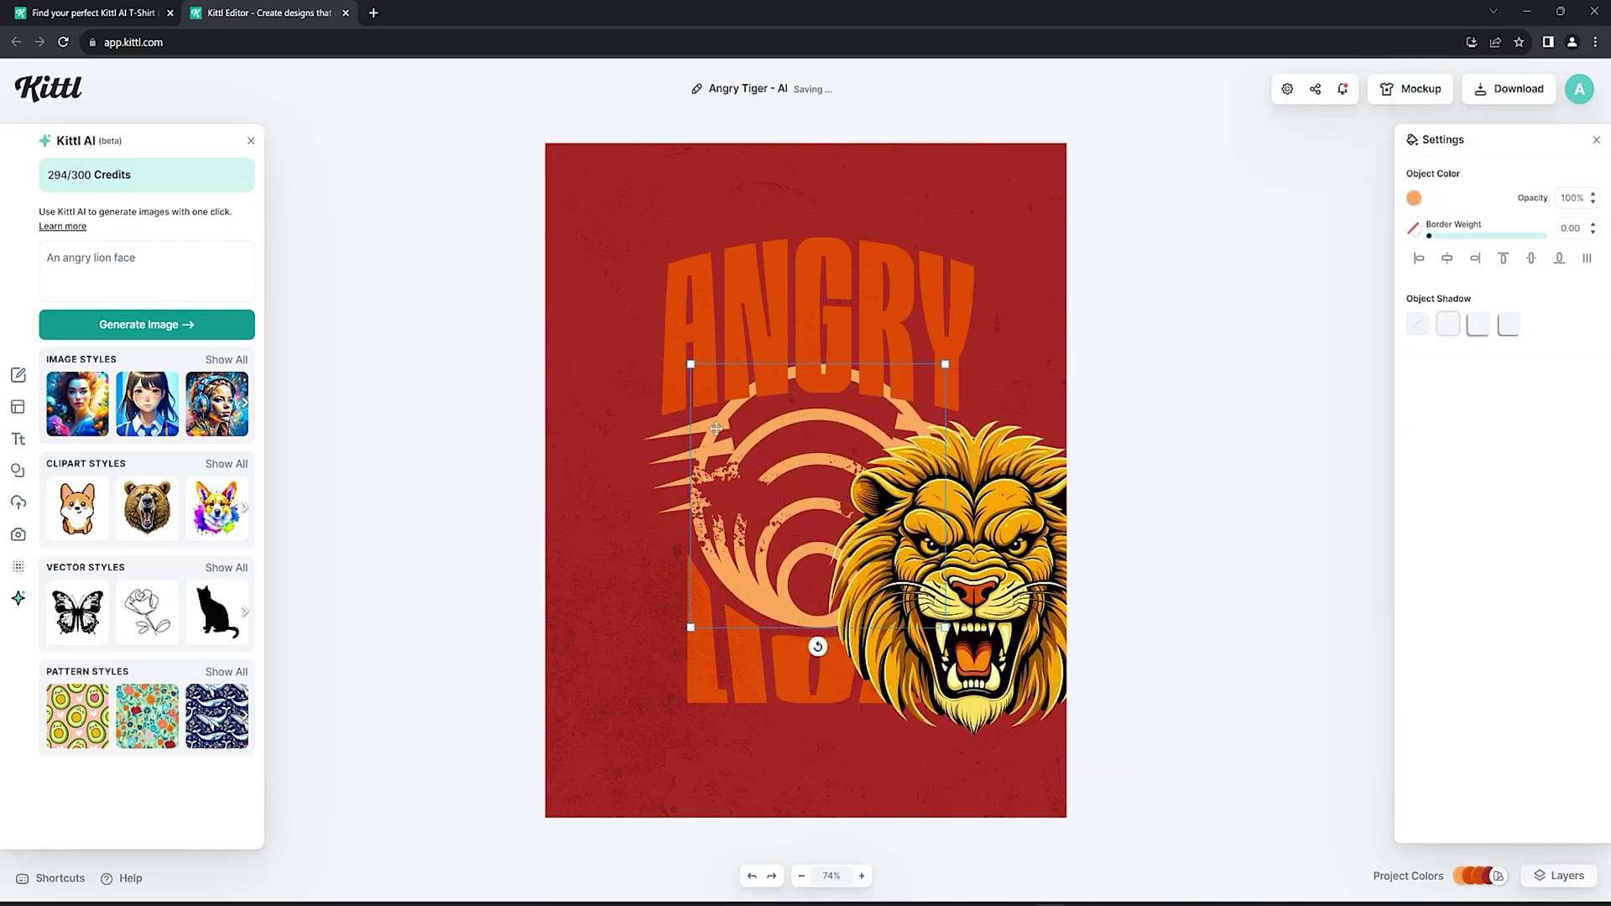
left_click(1414, 200)
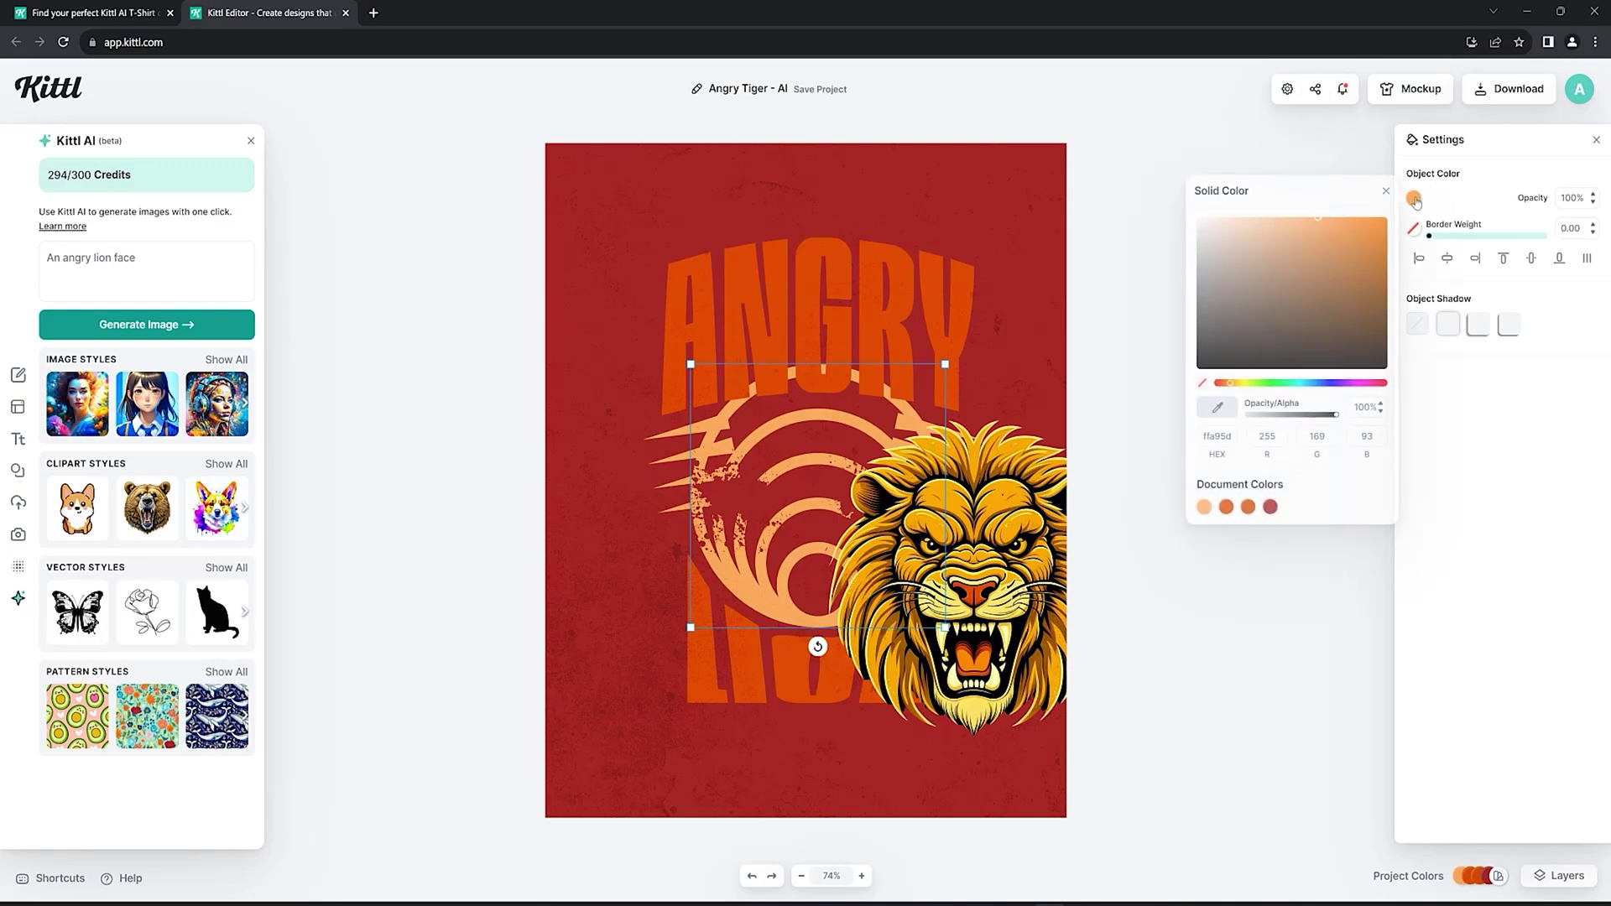
left_click(1217, 407)
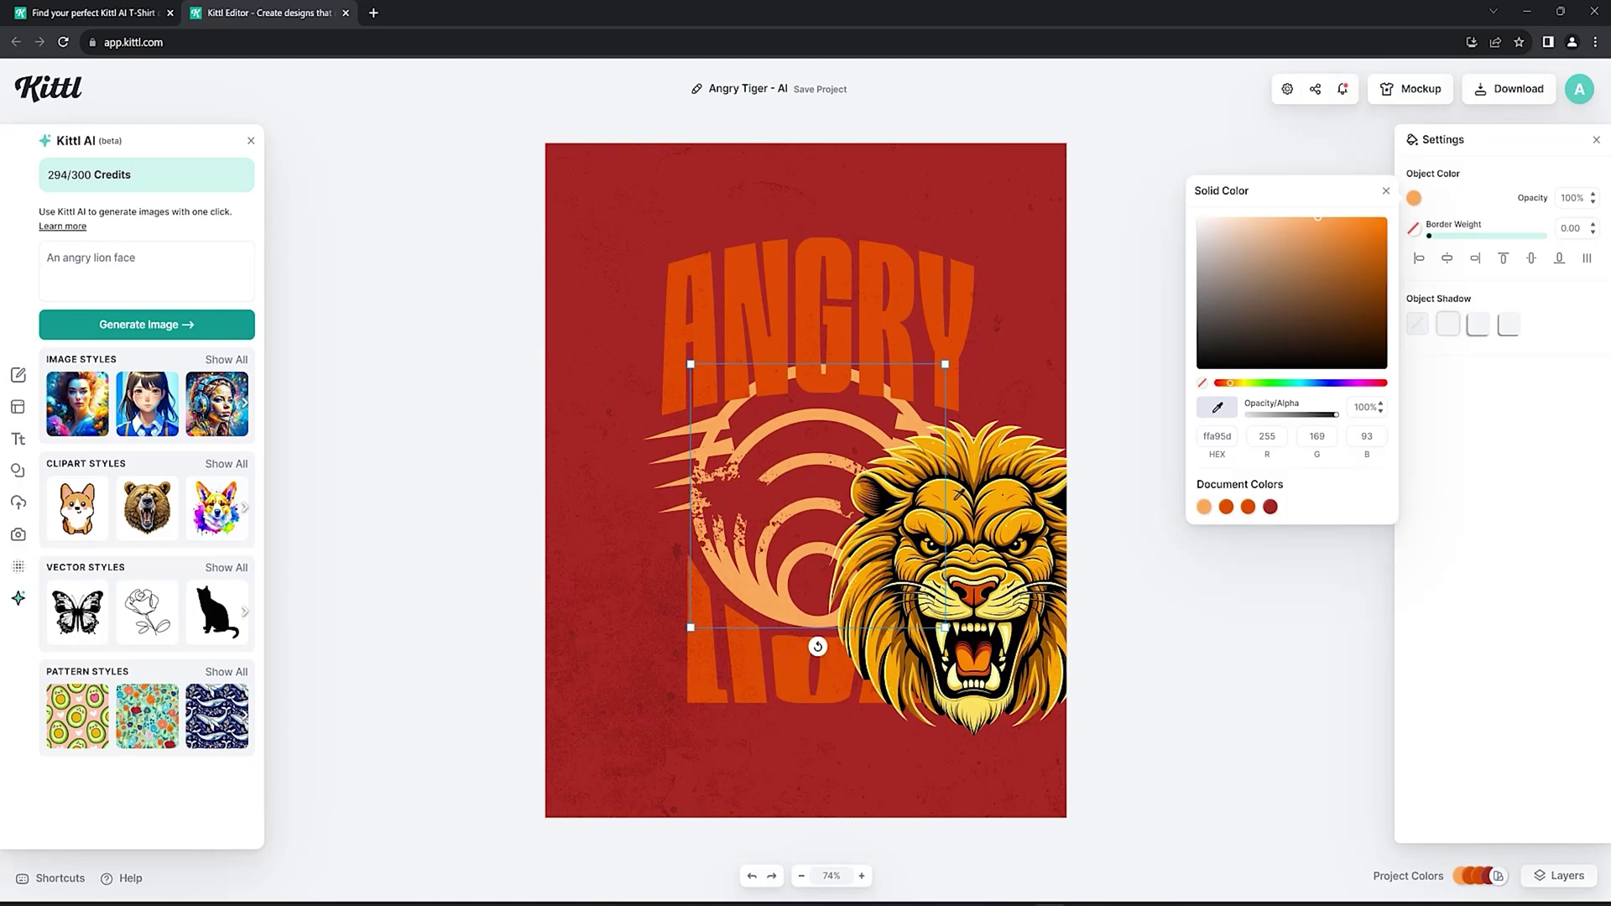
left_click(957, 479)
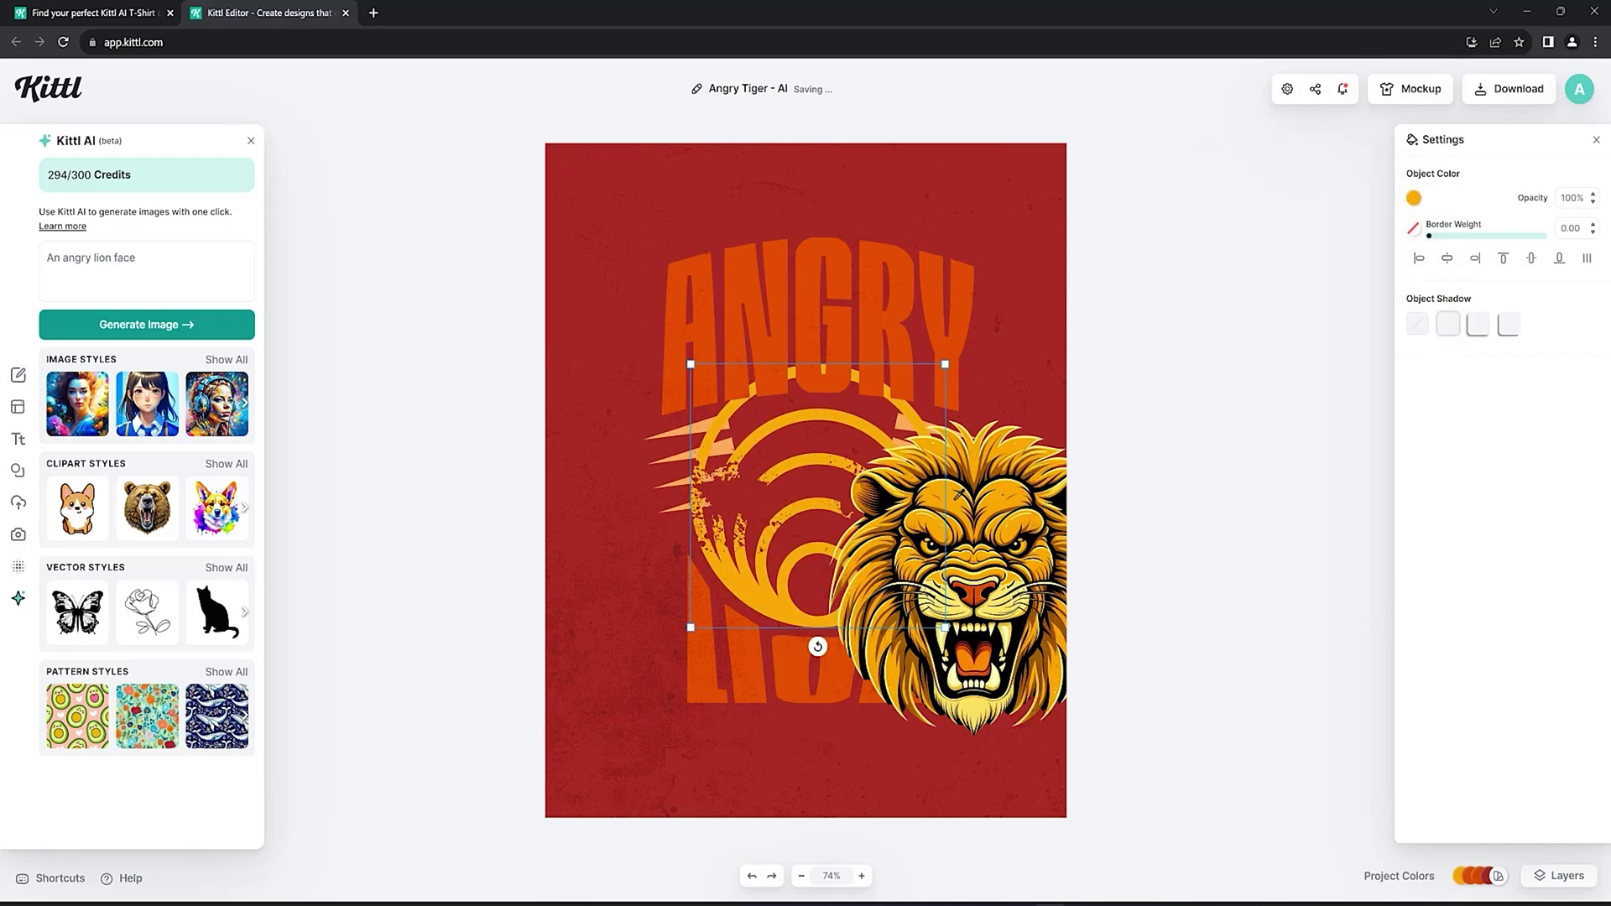
Step: Give the left stripe splash the lion's yellow, then move the lion back to the canvas centre
left_click(667, 443)
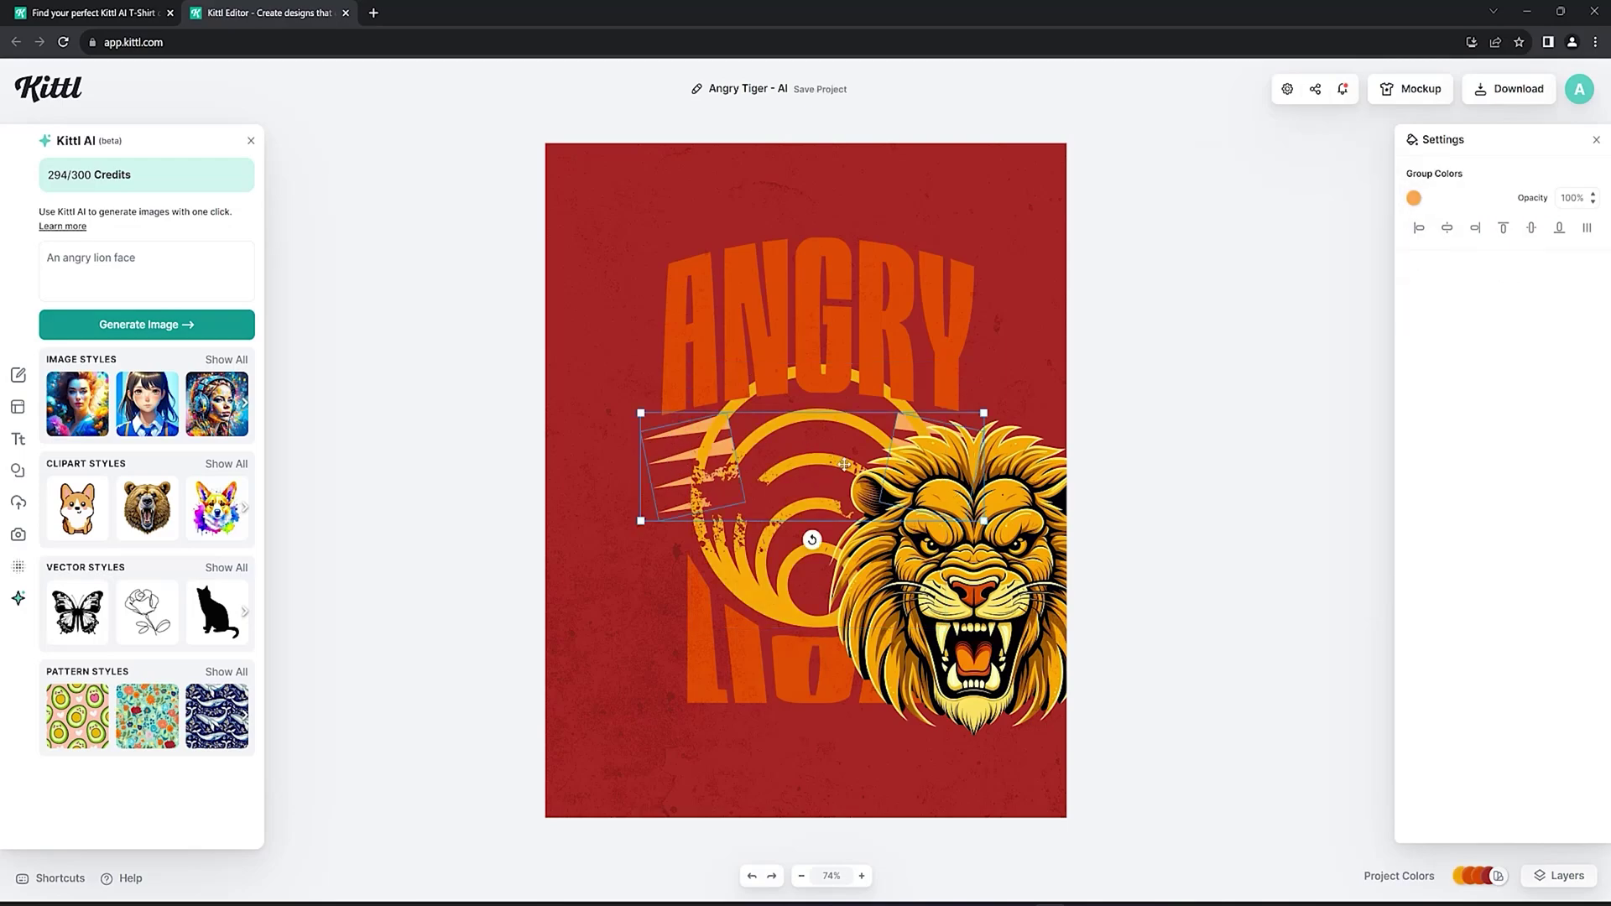
left_click(1413, 198)
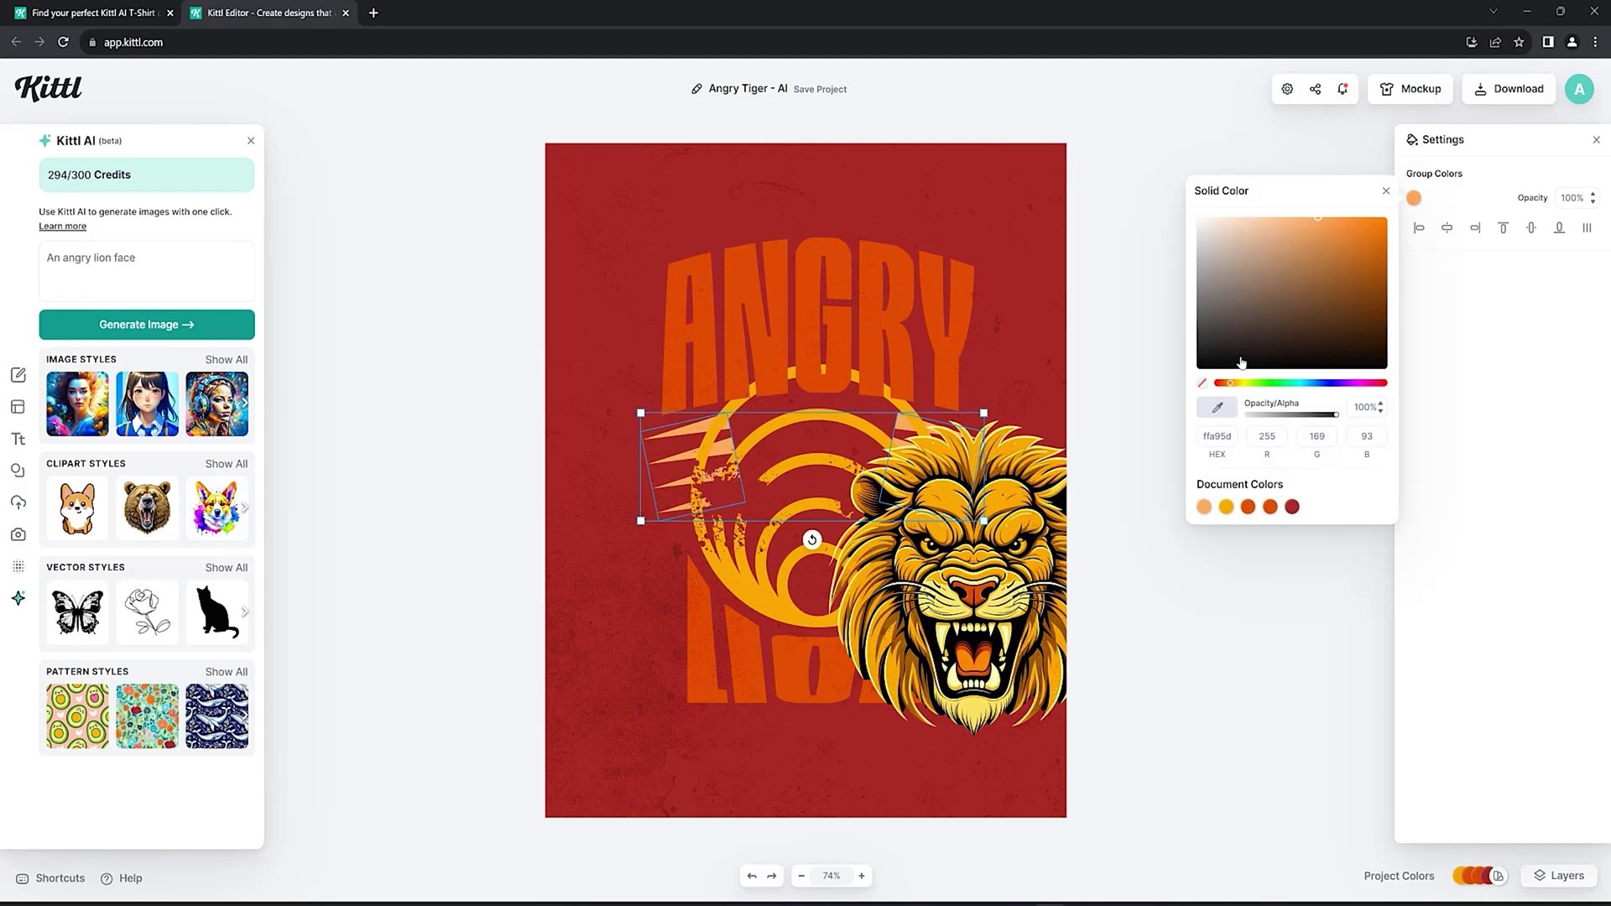
left_click(1218, 407)
left_click(943, 522)
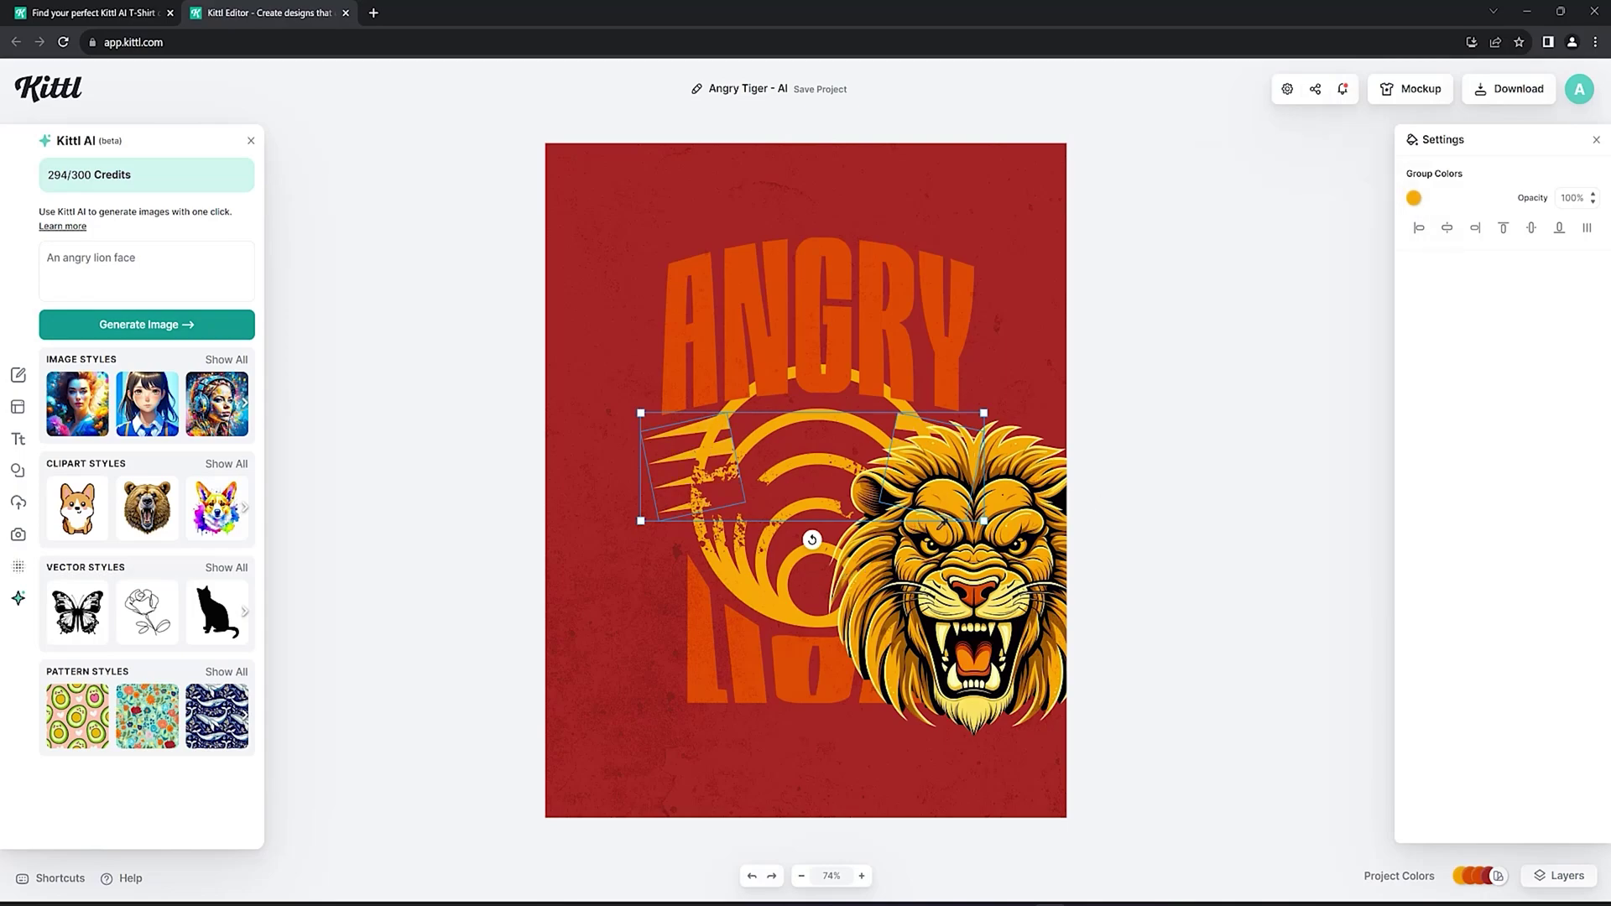
left_click(559, 508)
mouse_move(947, 545)
left_mouse_down()
mouse_move(841, 514)
mouse_move(816, 469)
left_mouse_up()
Step: Change the canvas background colour from red to near-black
left_click(635, 738)
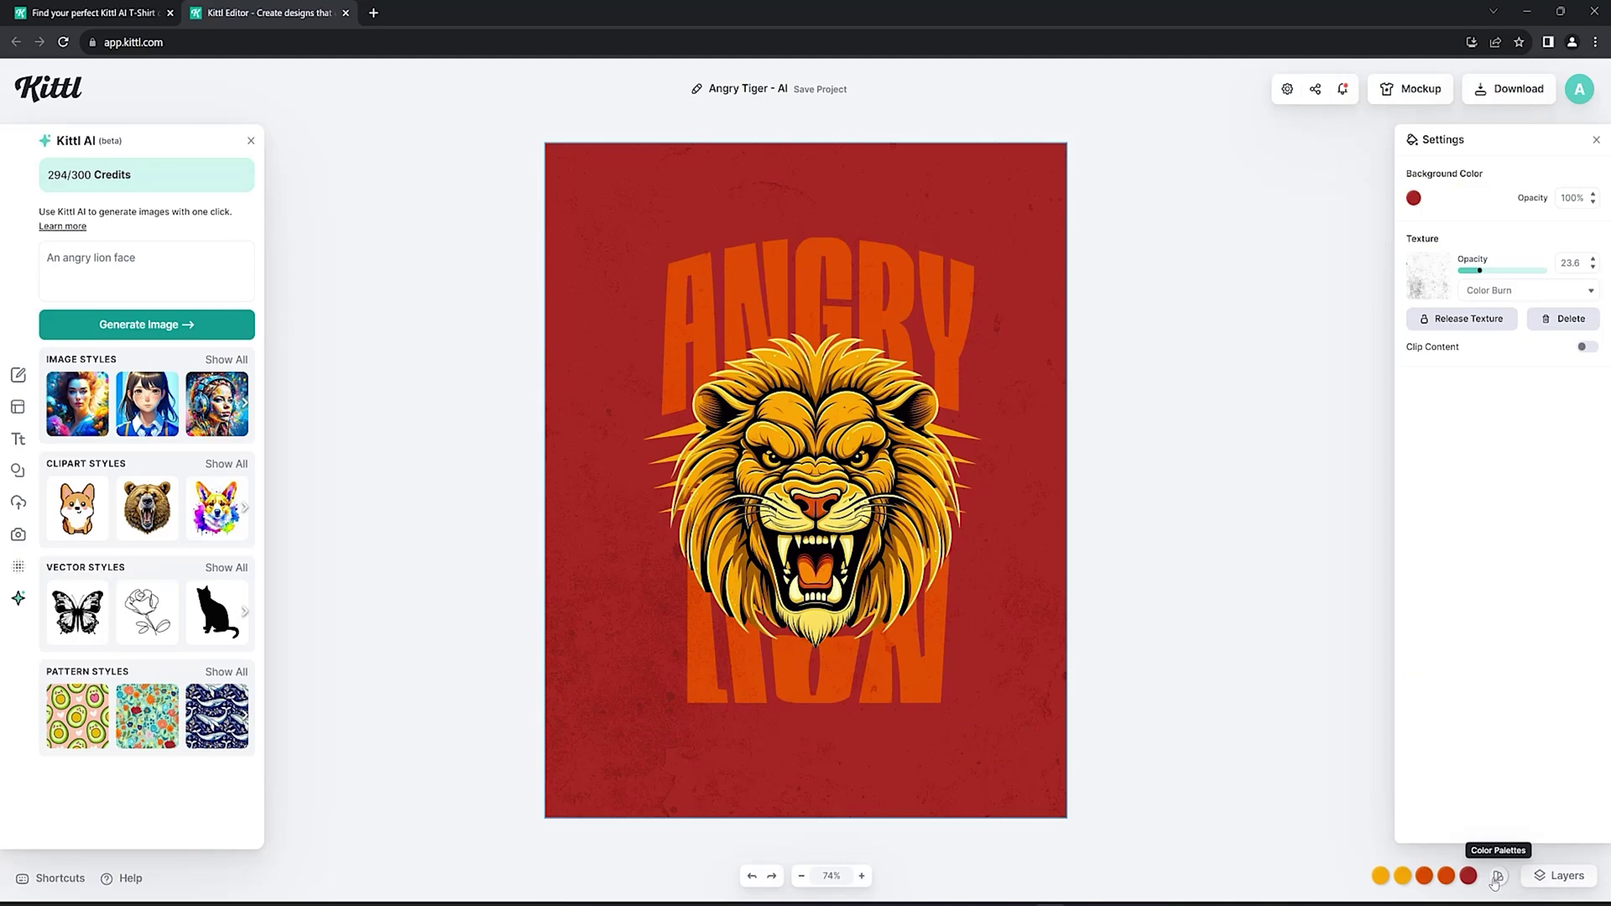
mouse_move(1479, 876)
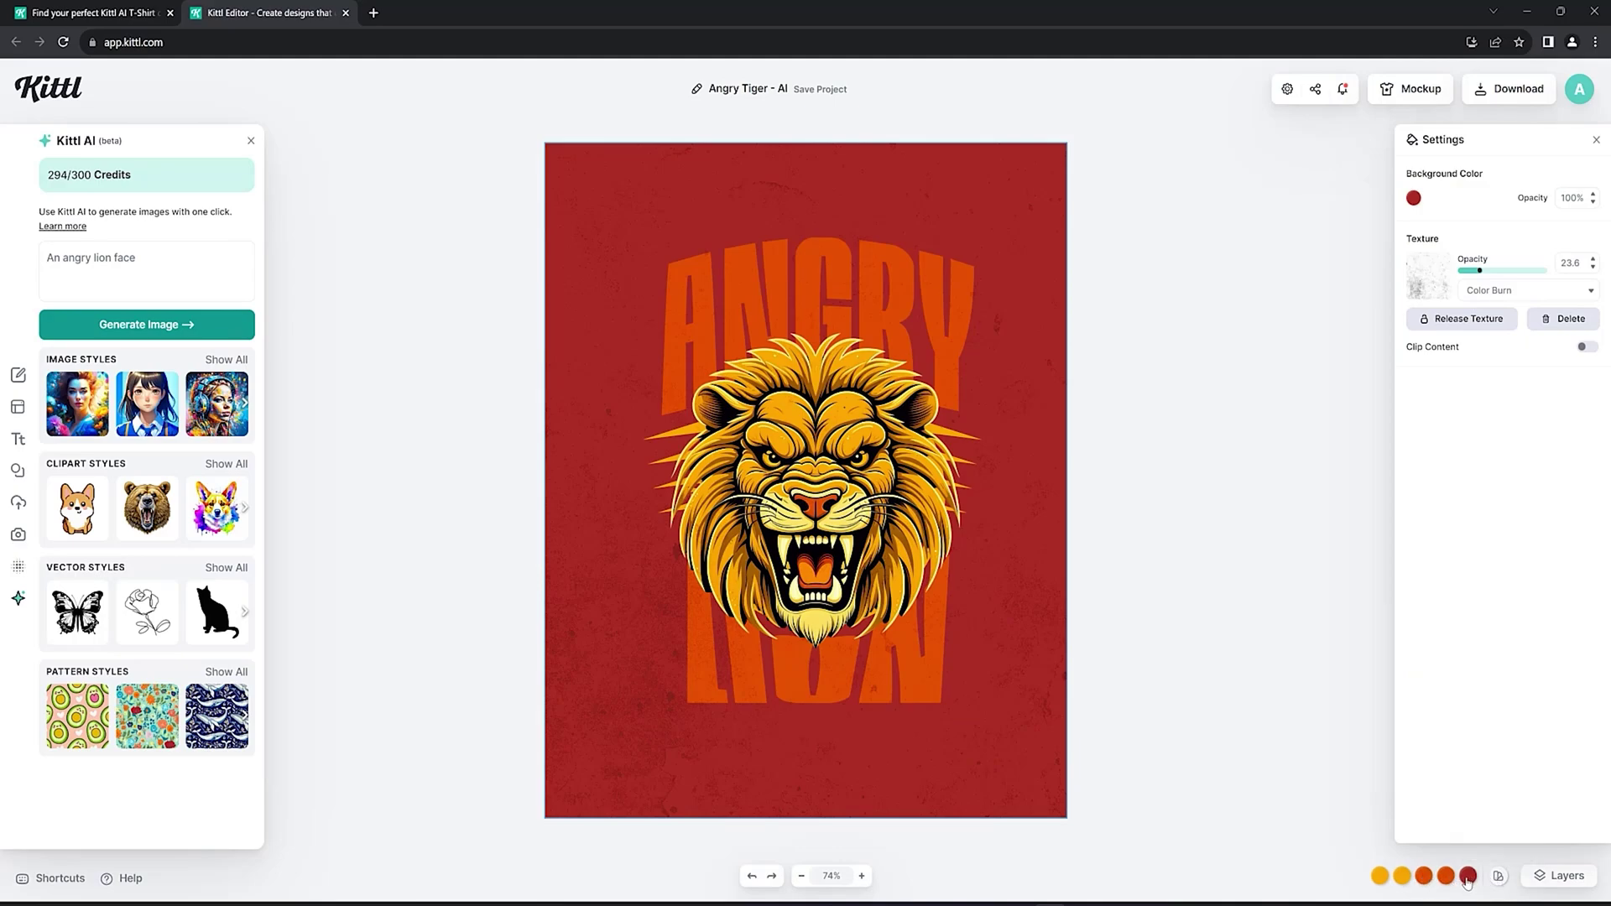
left_click(1467, 878)
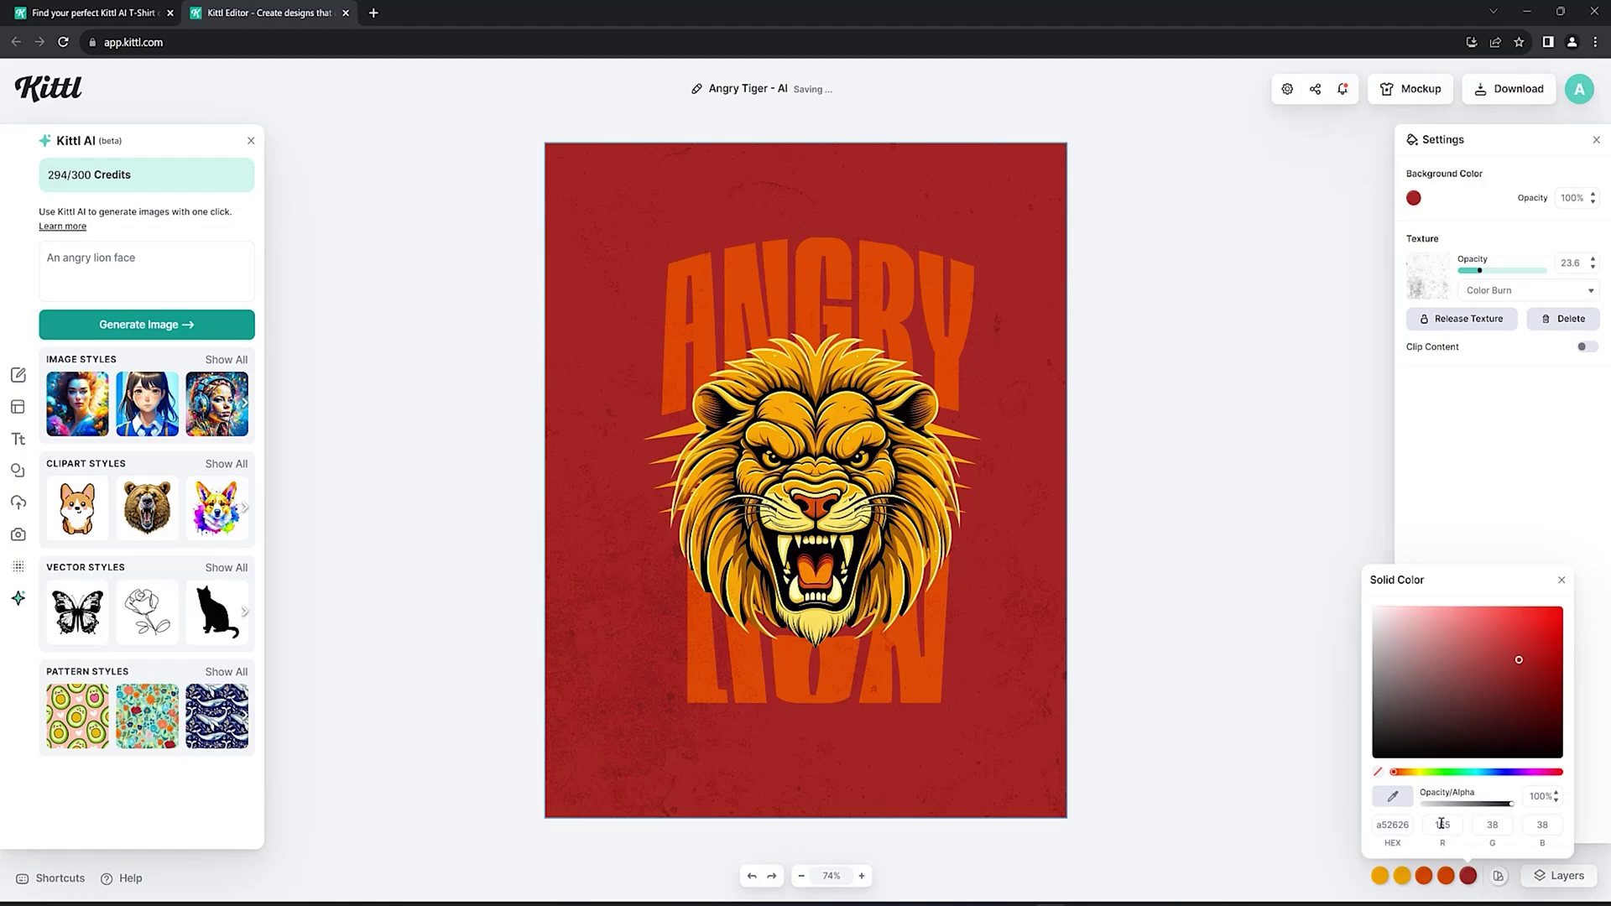
left_click_drag(1424, 709, 1386, 743)
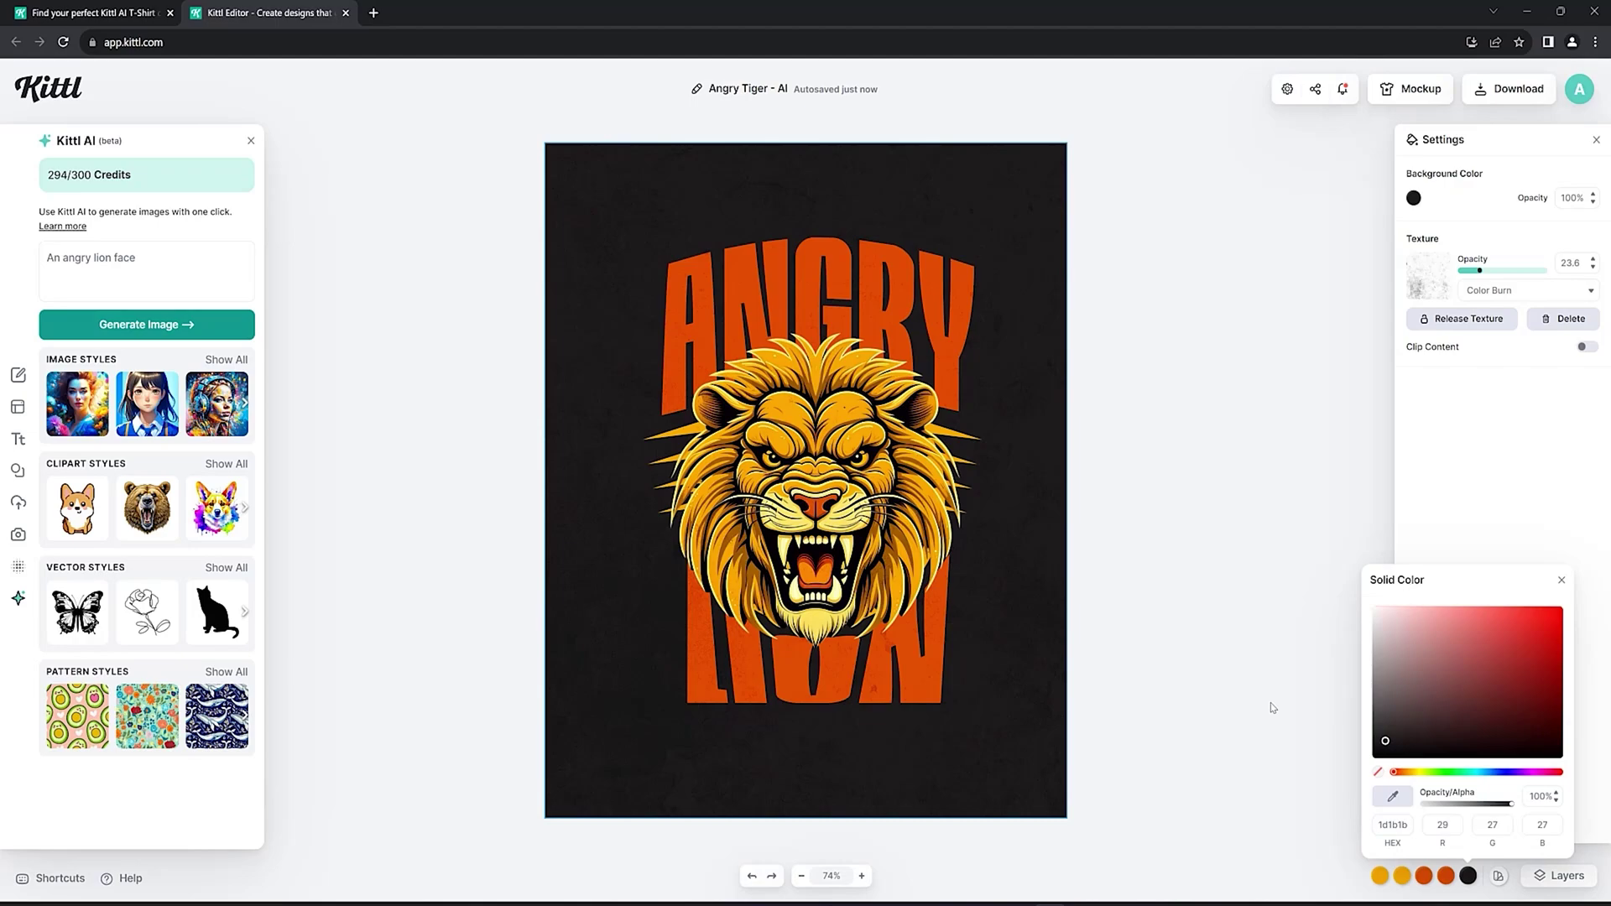
left_click(1171, 669)
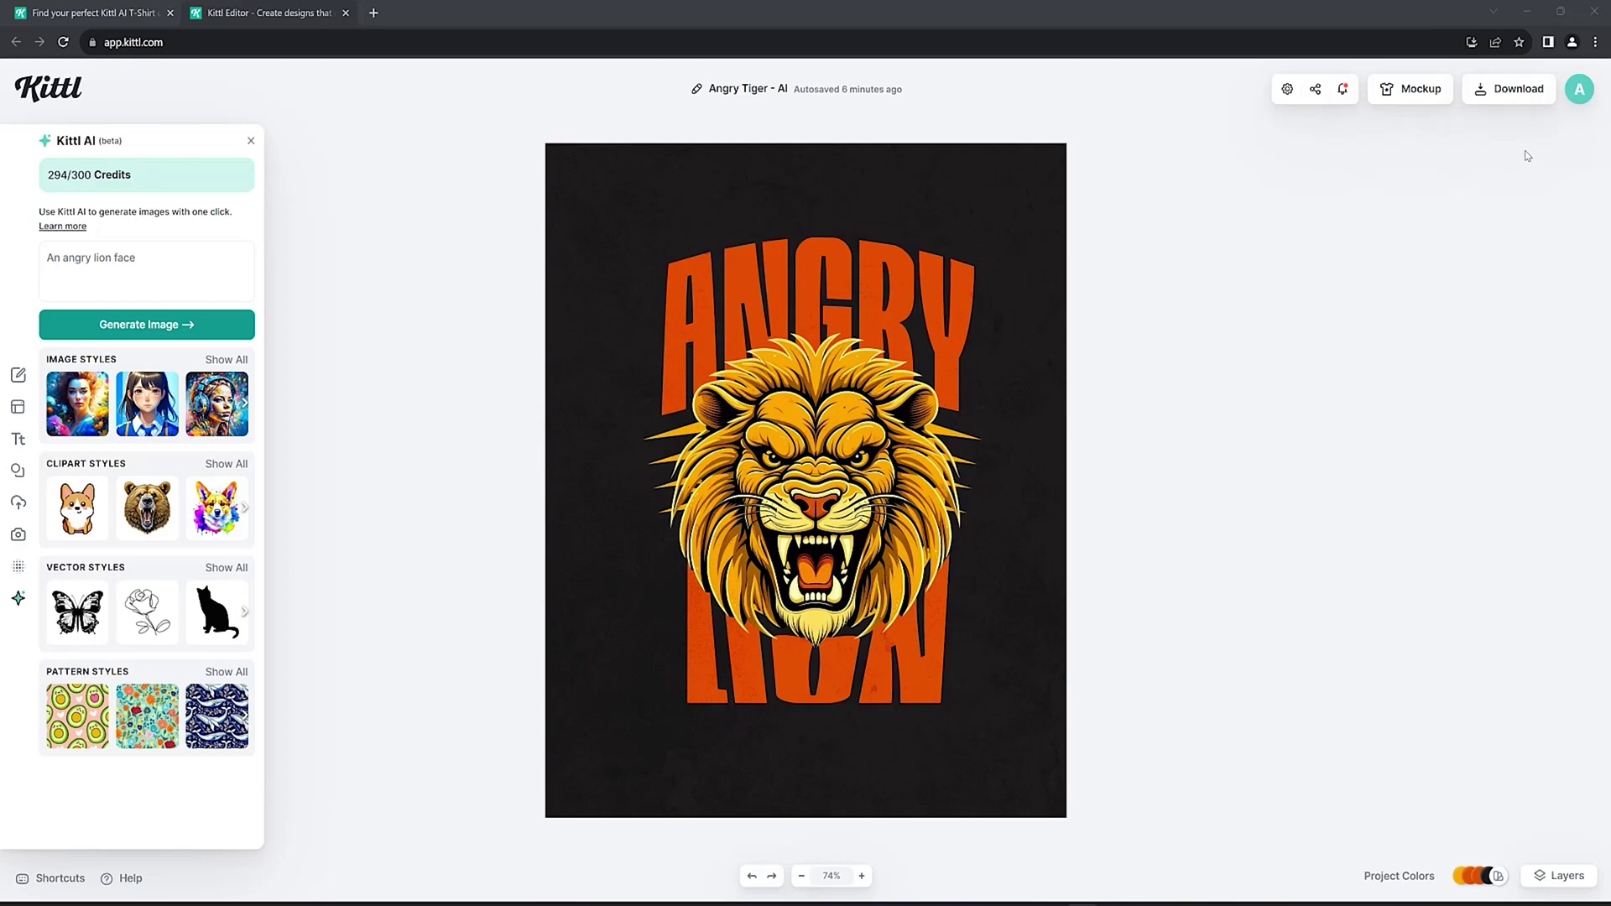
Step: Download the design as a PNG in pixel units with Remove Background enabled
left_click(1502, 97)
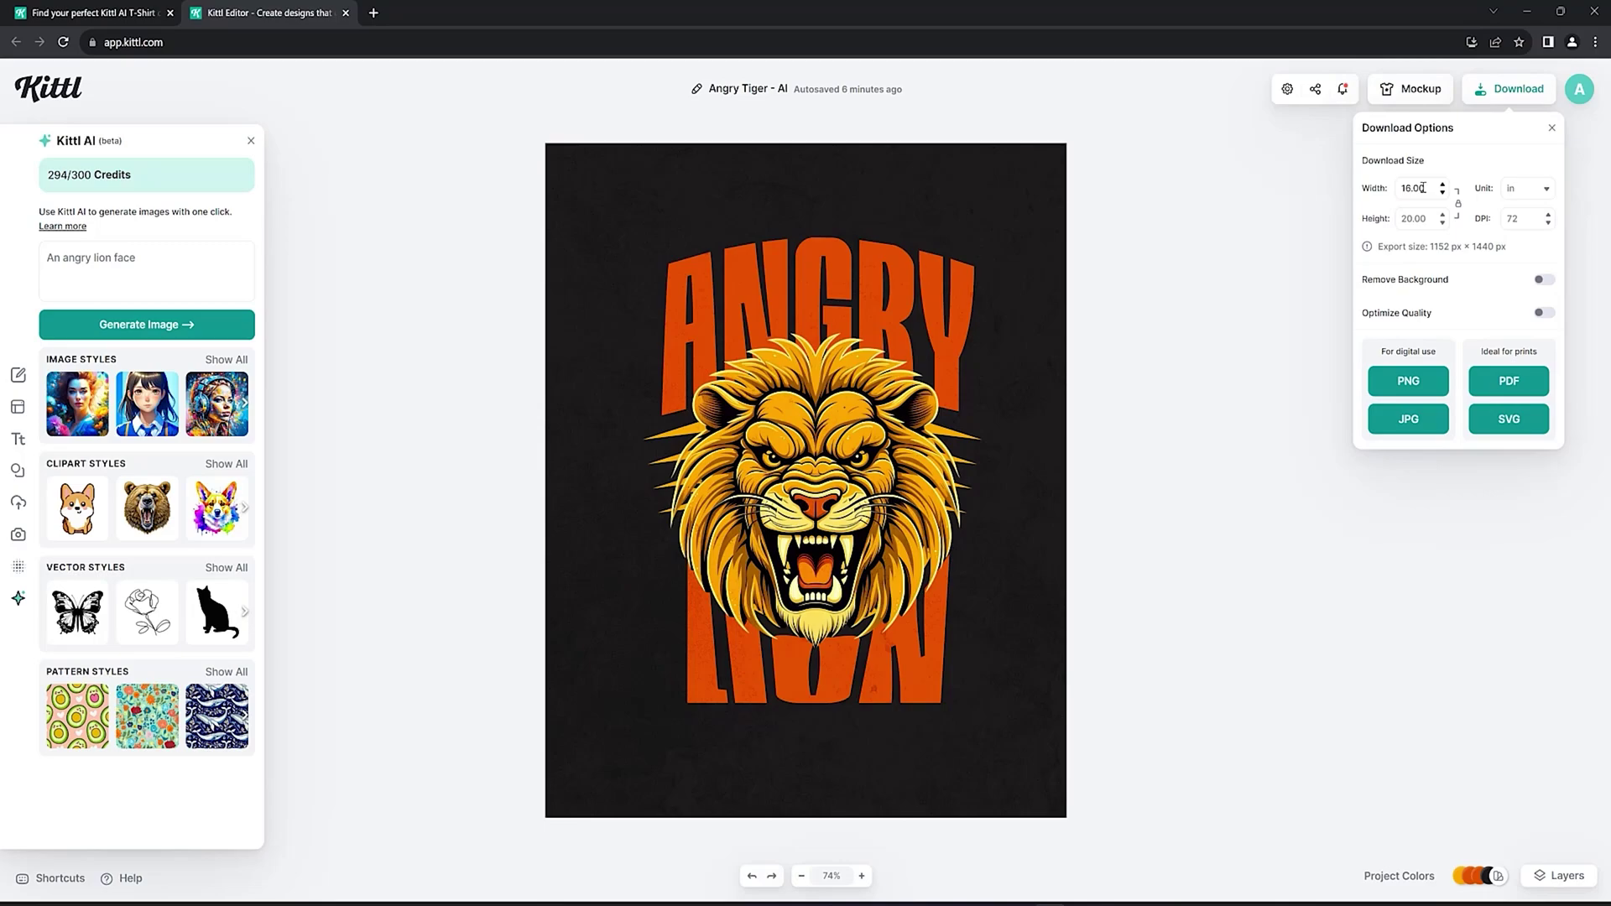
left_click(1525, 187)
left_click(1519, 246)
left_click(1545, 285)
left_click(1410, 386)
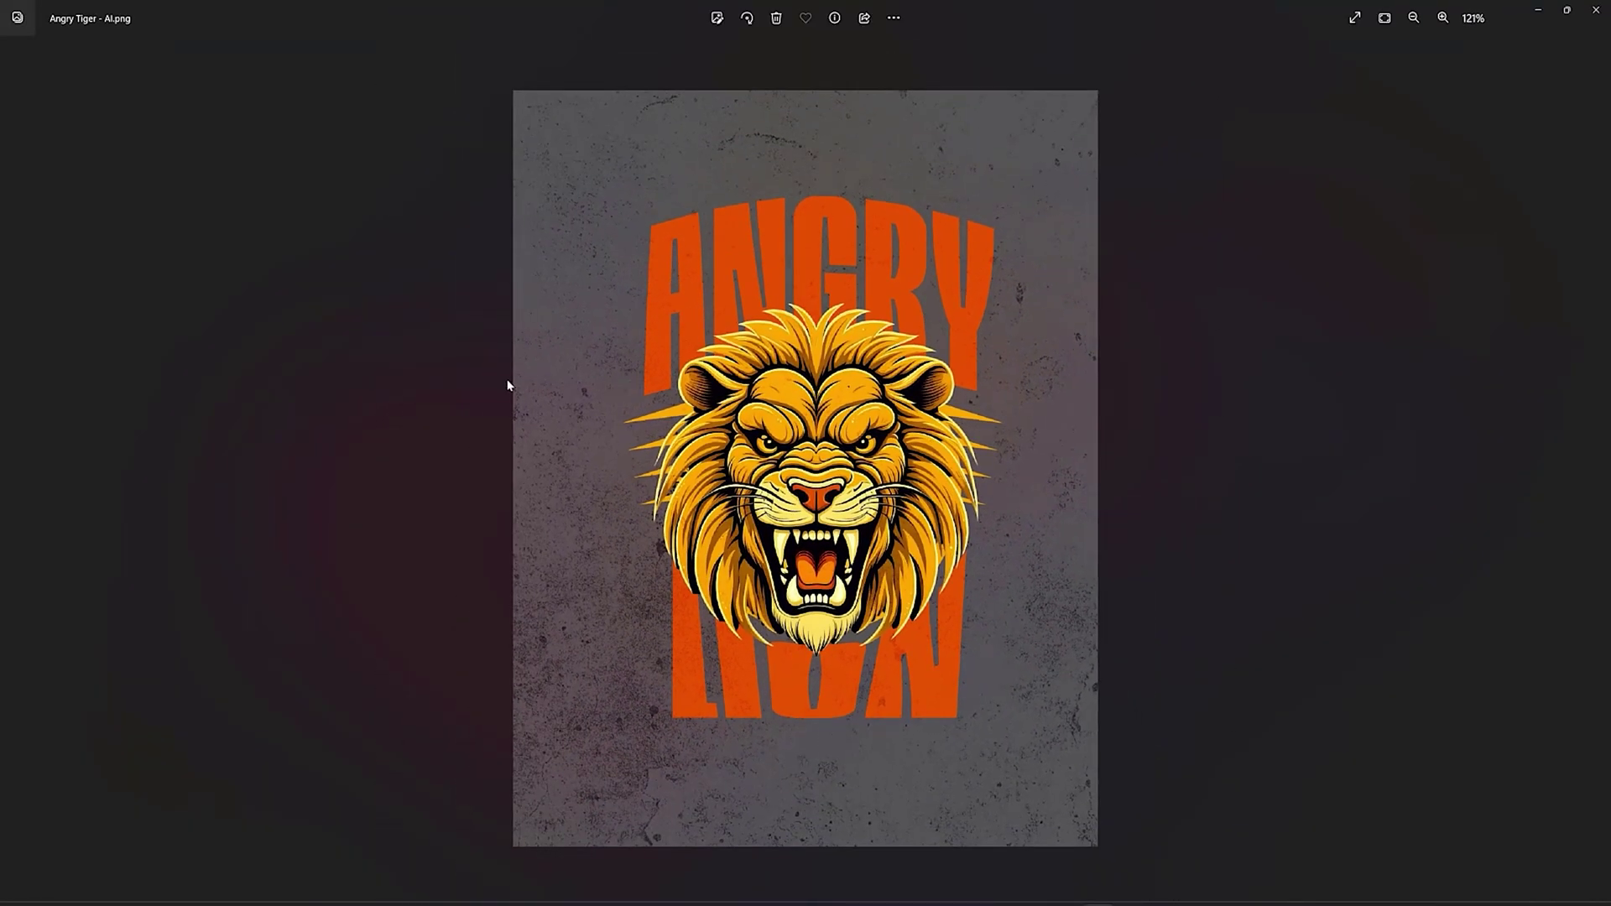
scroll(475, 379, "up", 2)
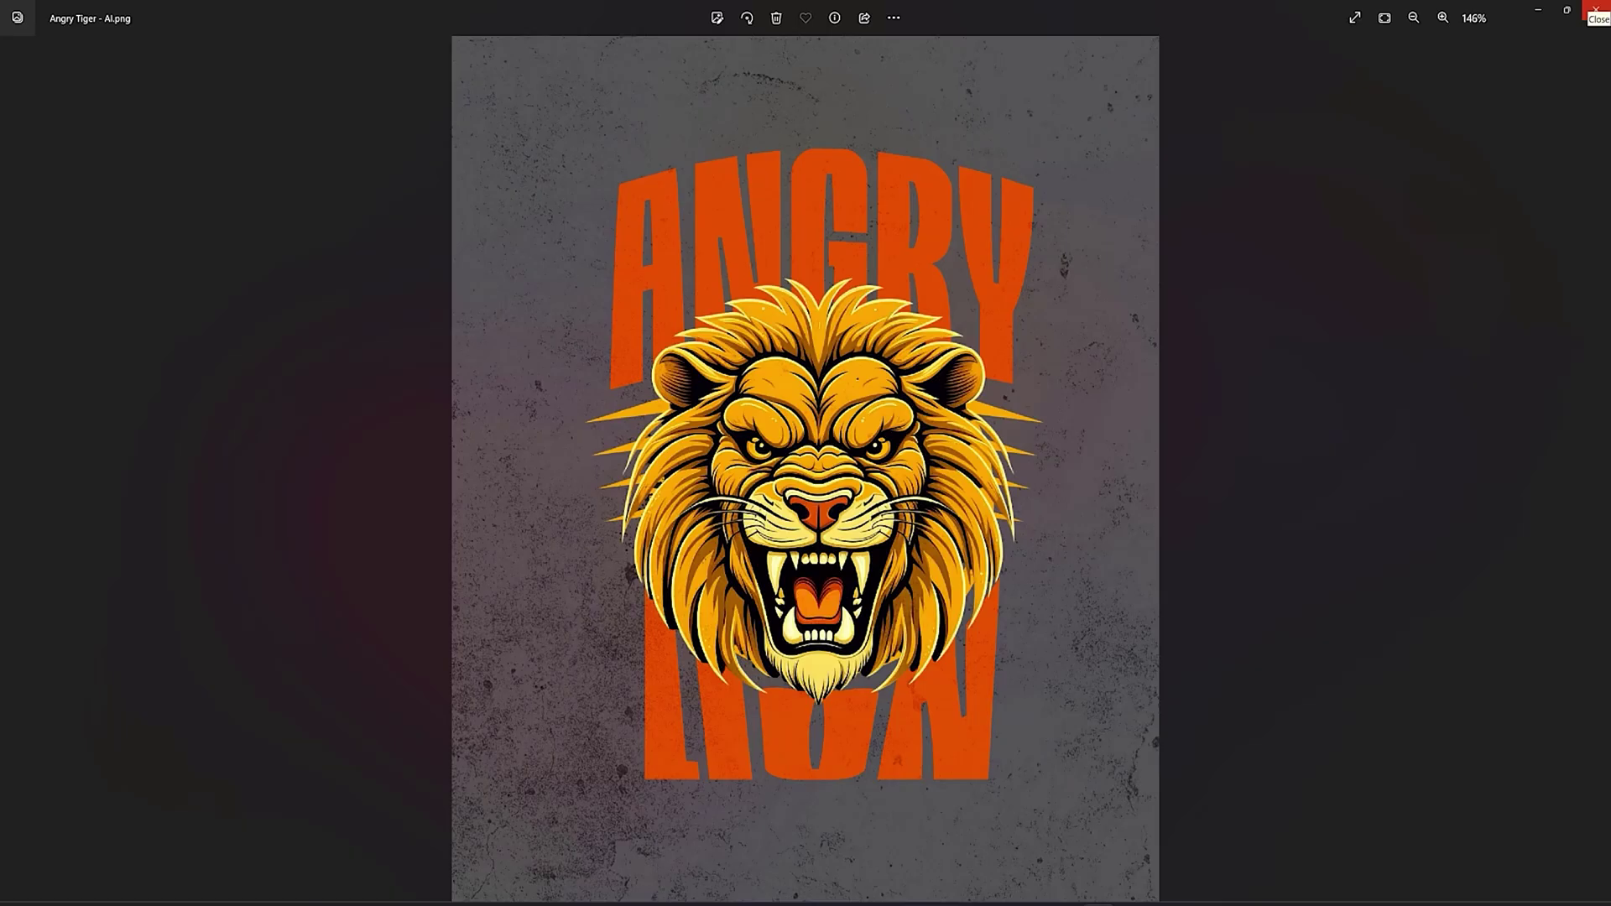
Step: Close Windows Photos after inspecting the textured PNG export
left_click(1595, 10)
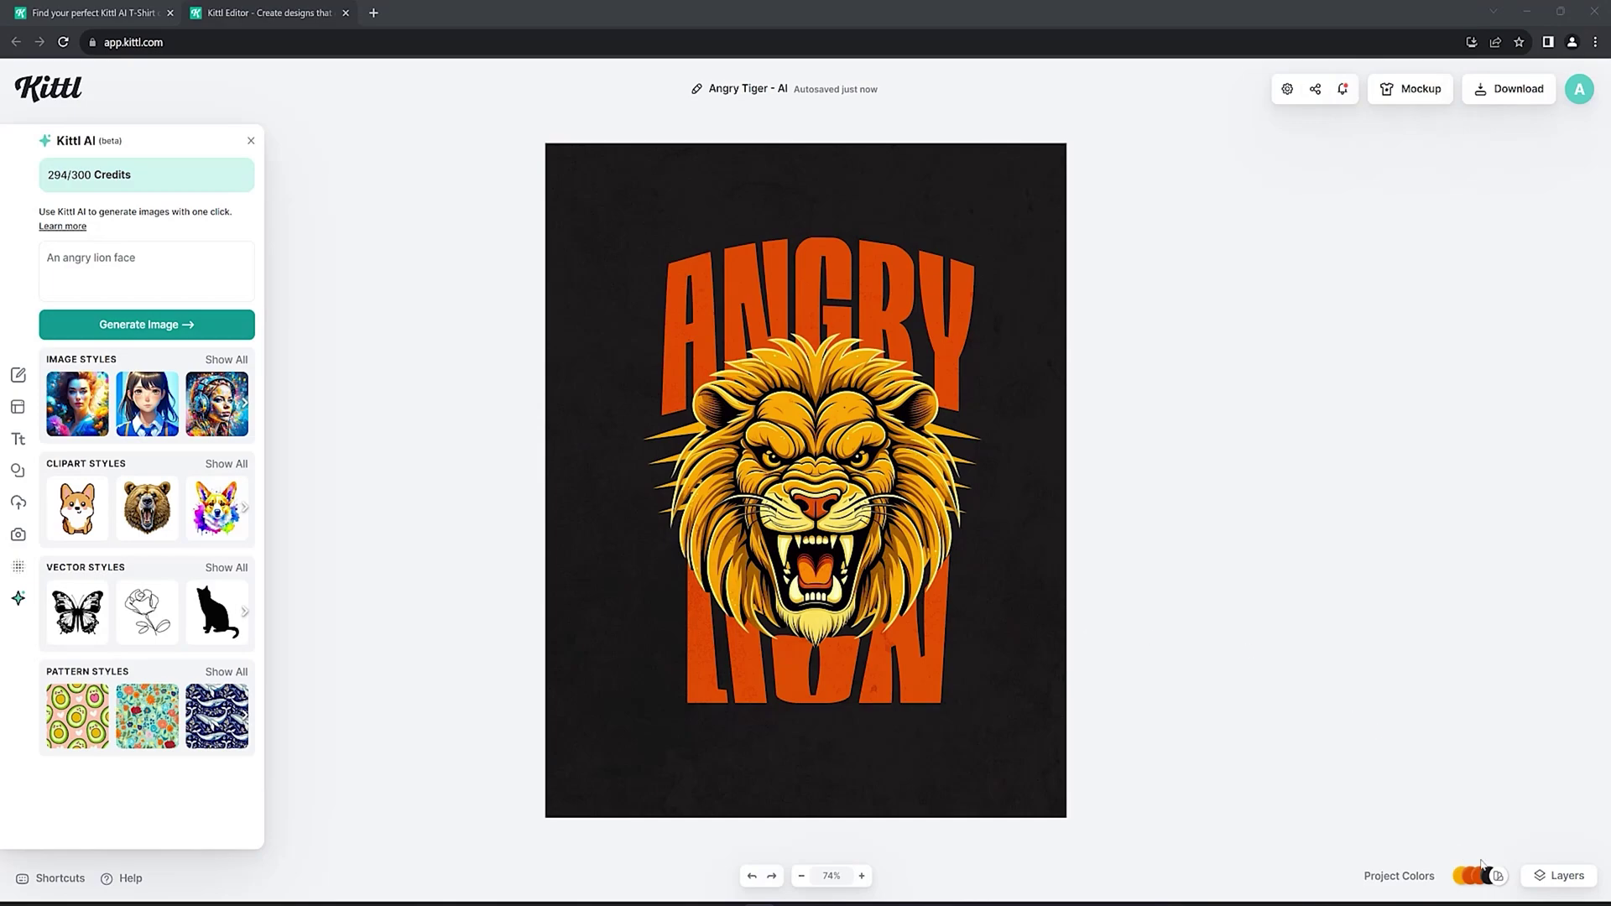
Step: Hide the Background and Texture layers so the design becomes transparent
left_click(1556, 884)
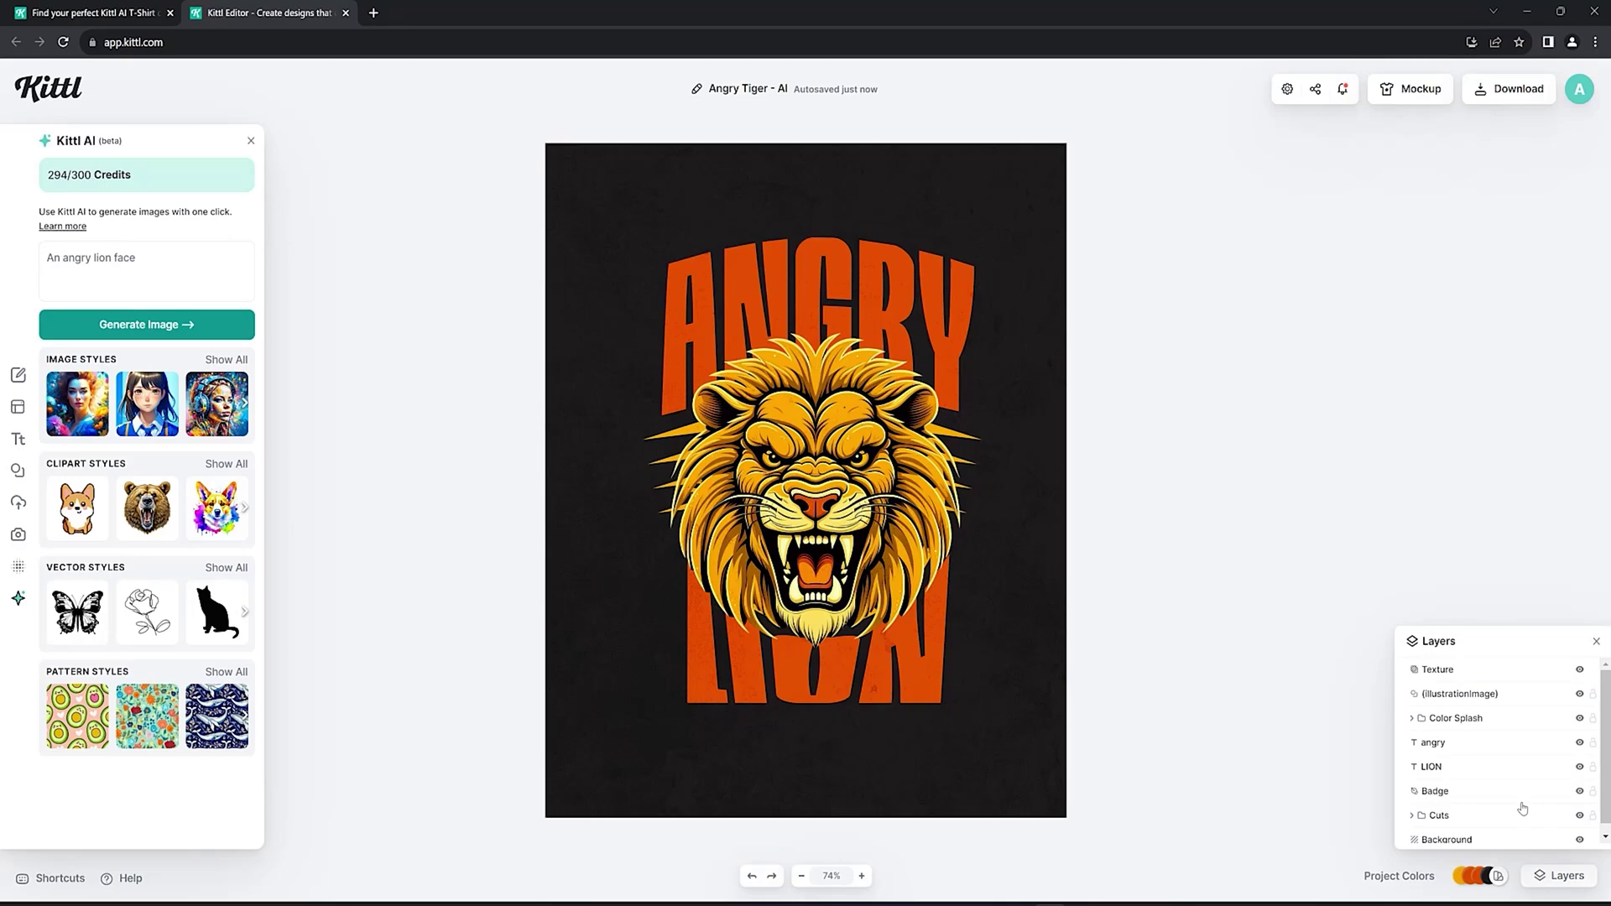
scroll(1523, 818, "down", 1)
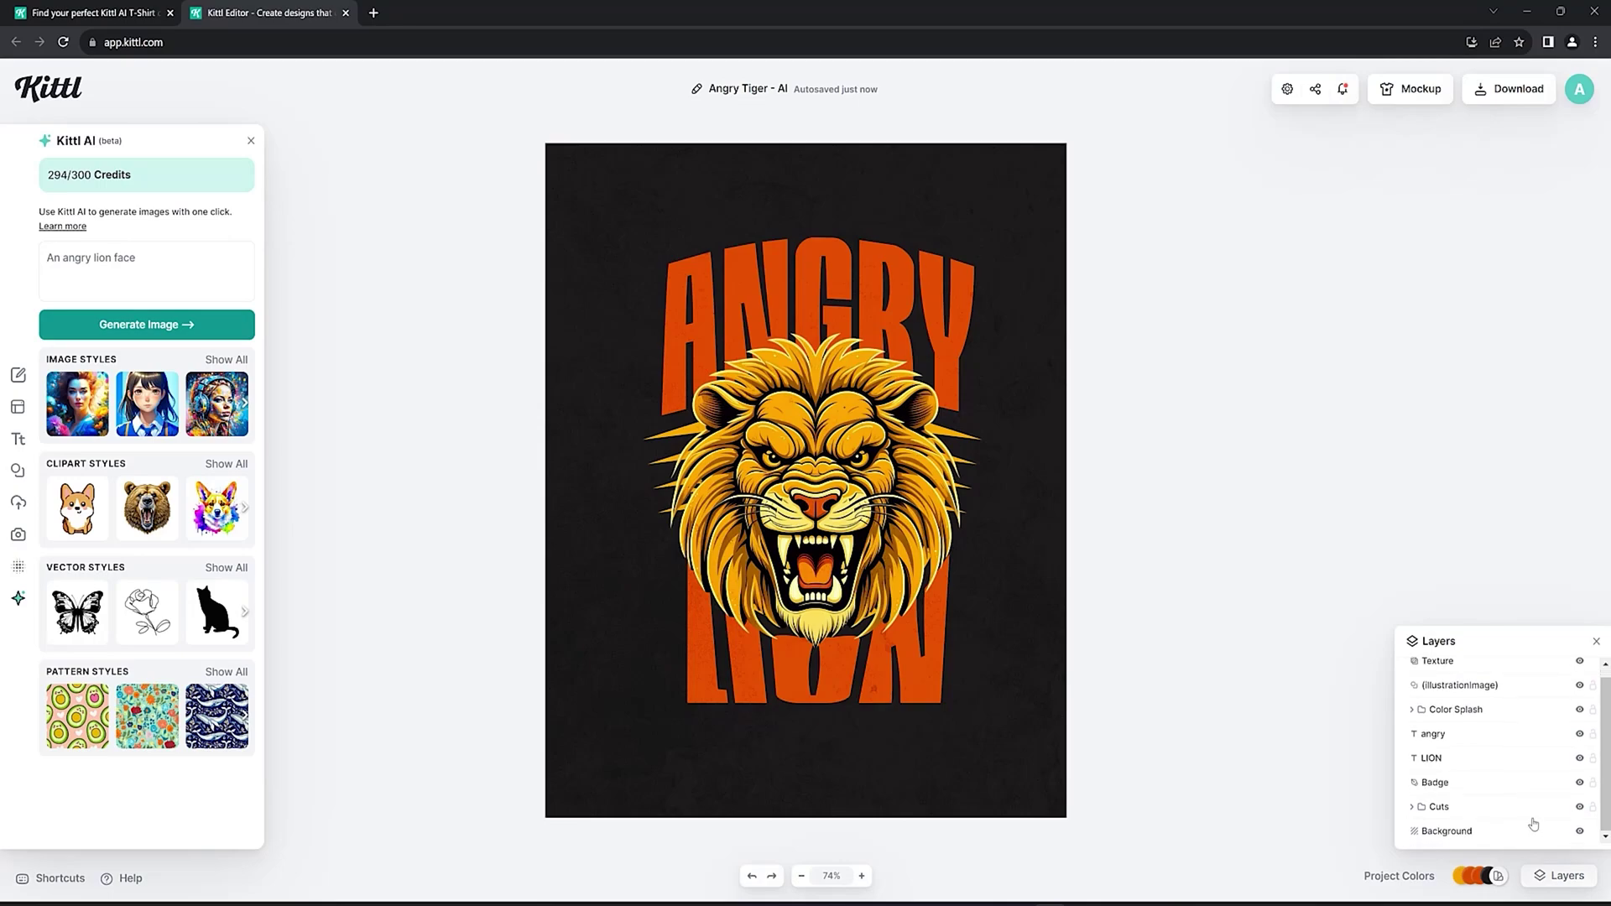
left_click(1580, 832)
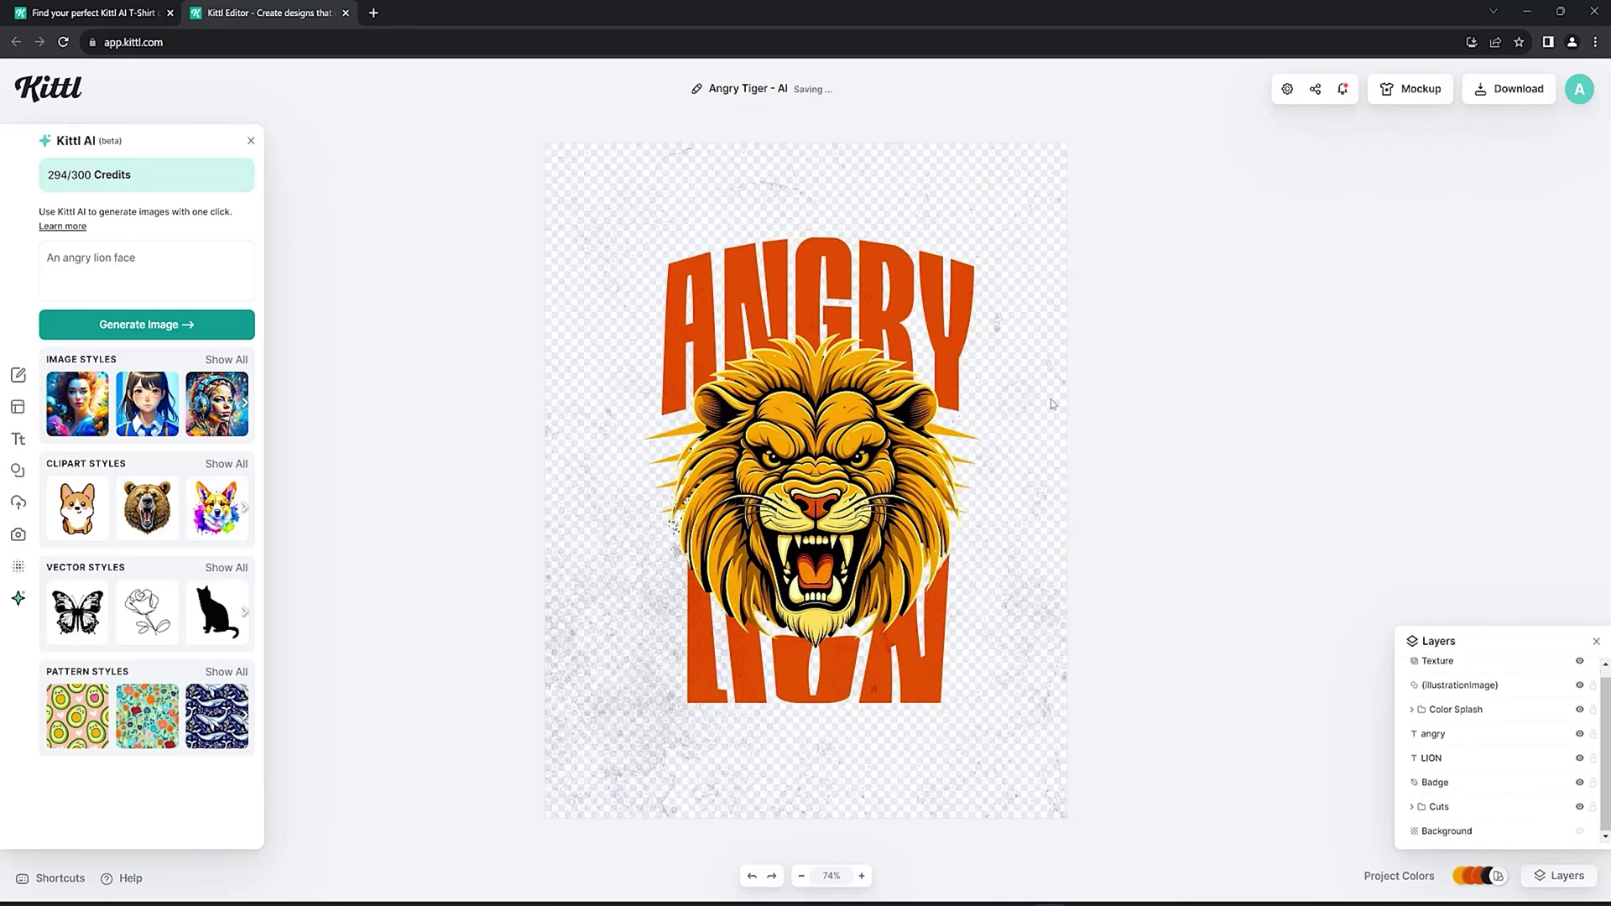
scroll(1552, 757, "up", 1)
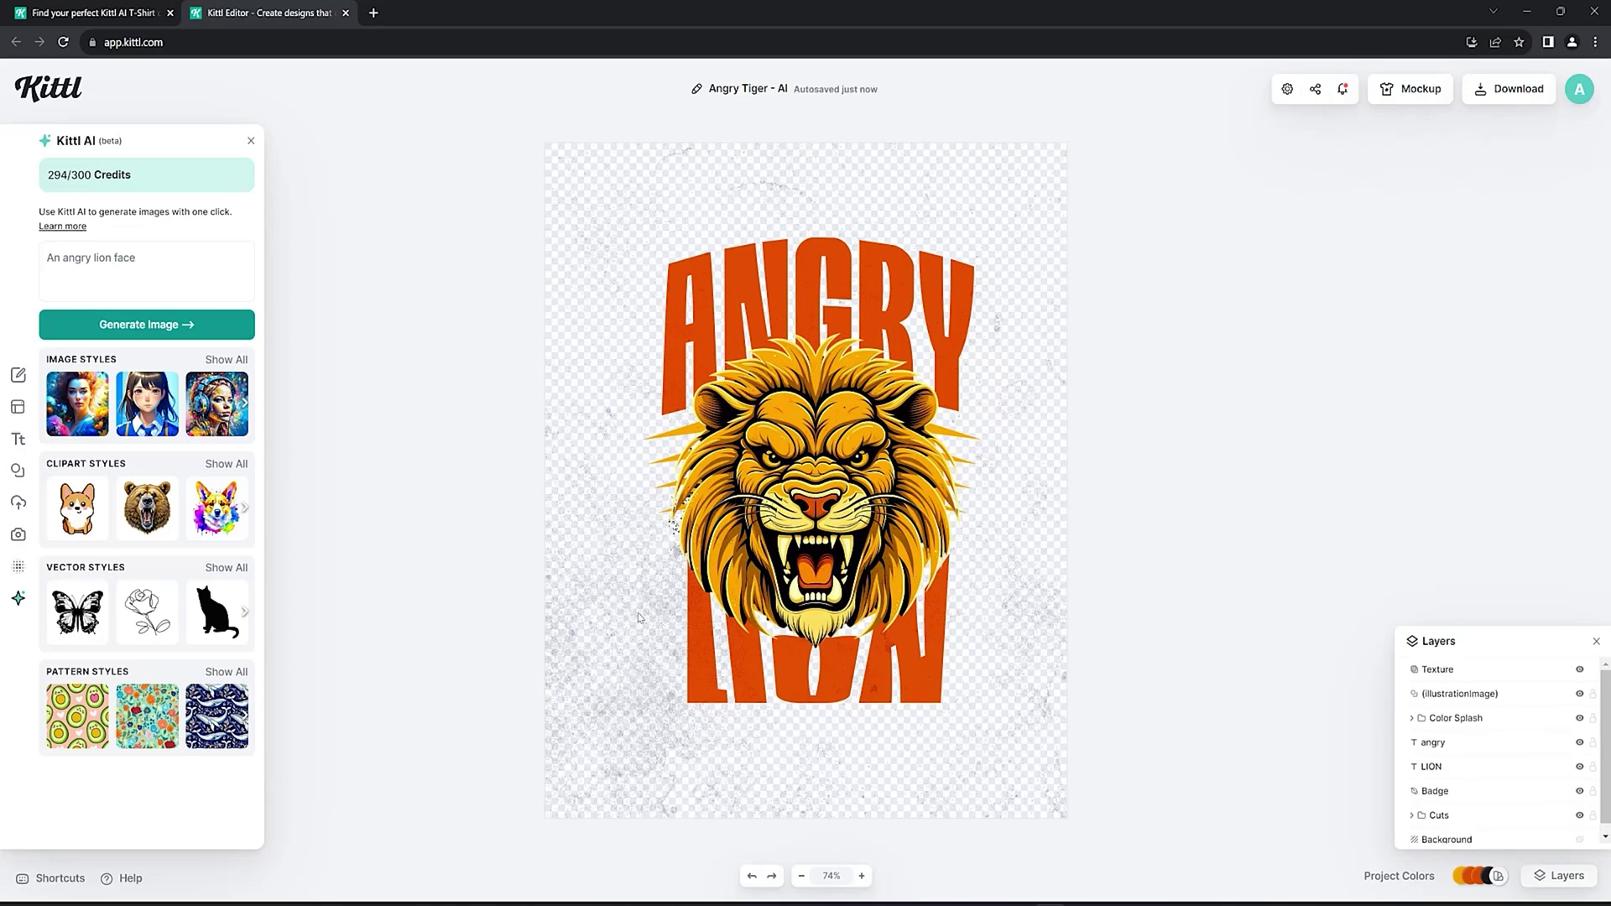
left_click(1580, 670)
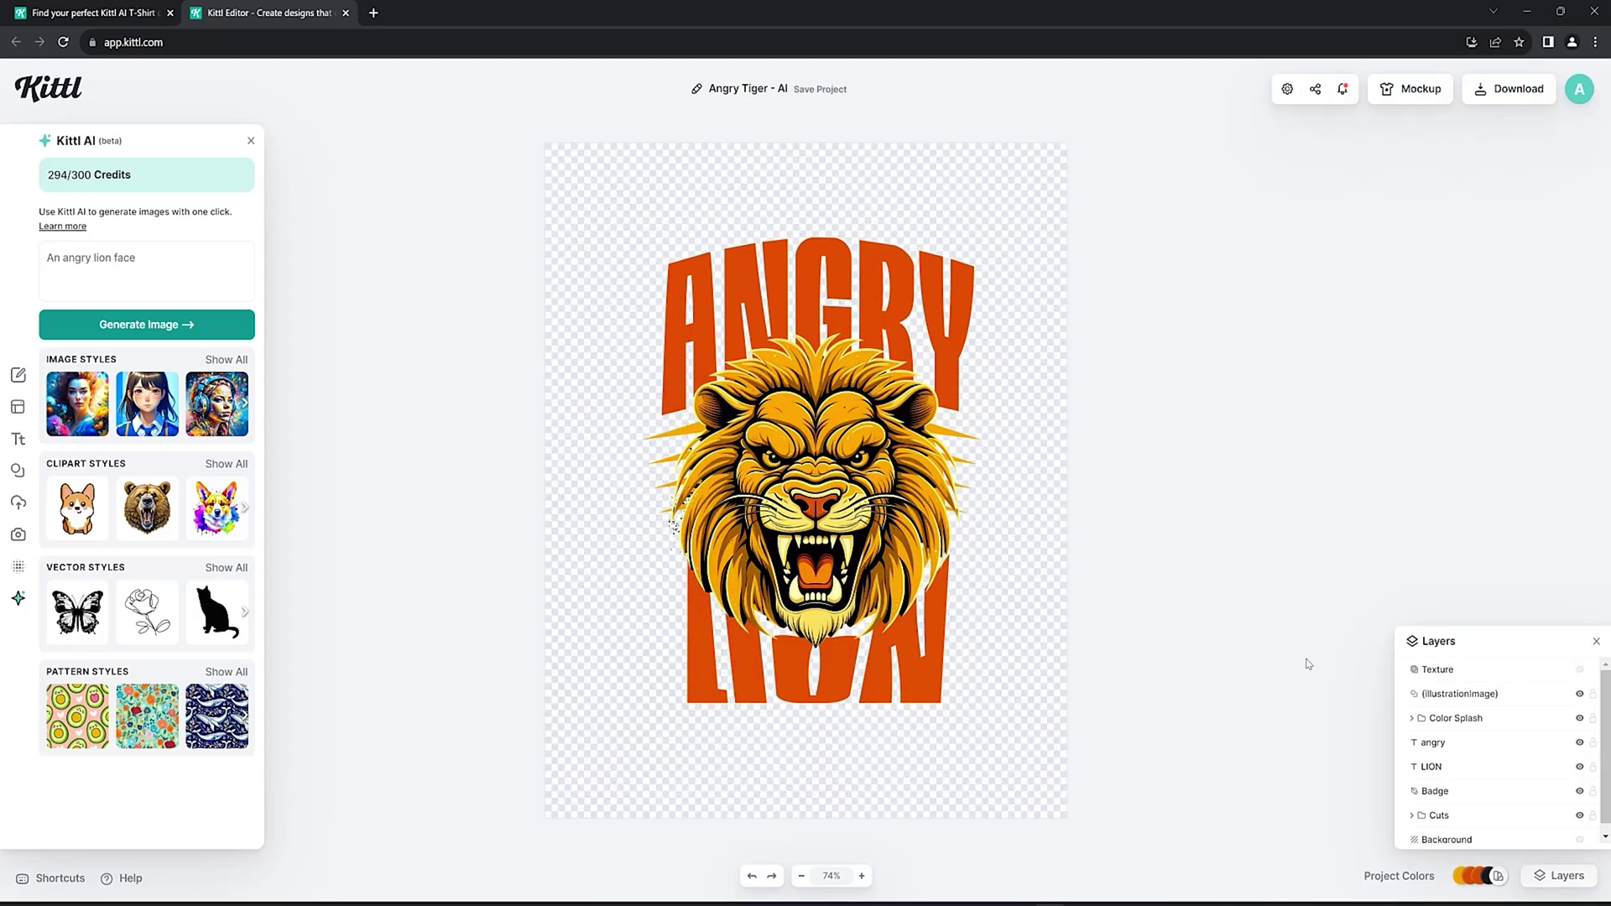
left_click(1189, 664)
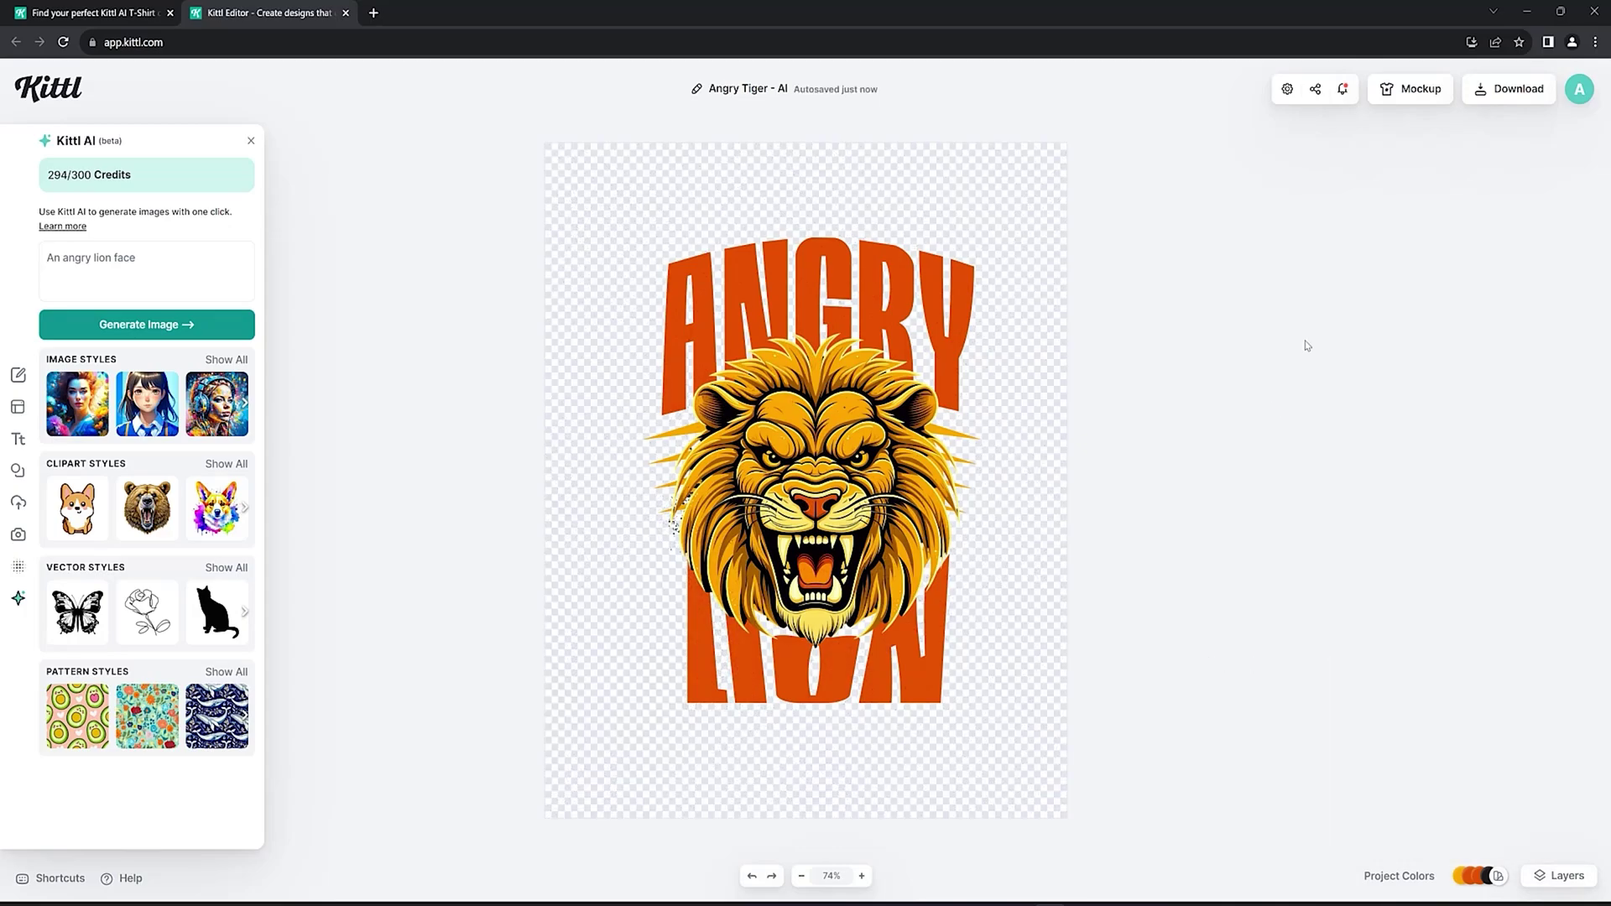
Step: Download the transparent design as a PNG again and close the Photos preview
left_click(1508, 98)
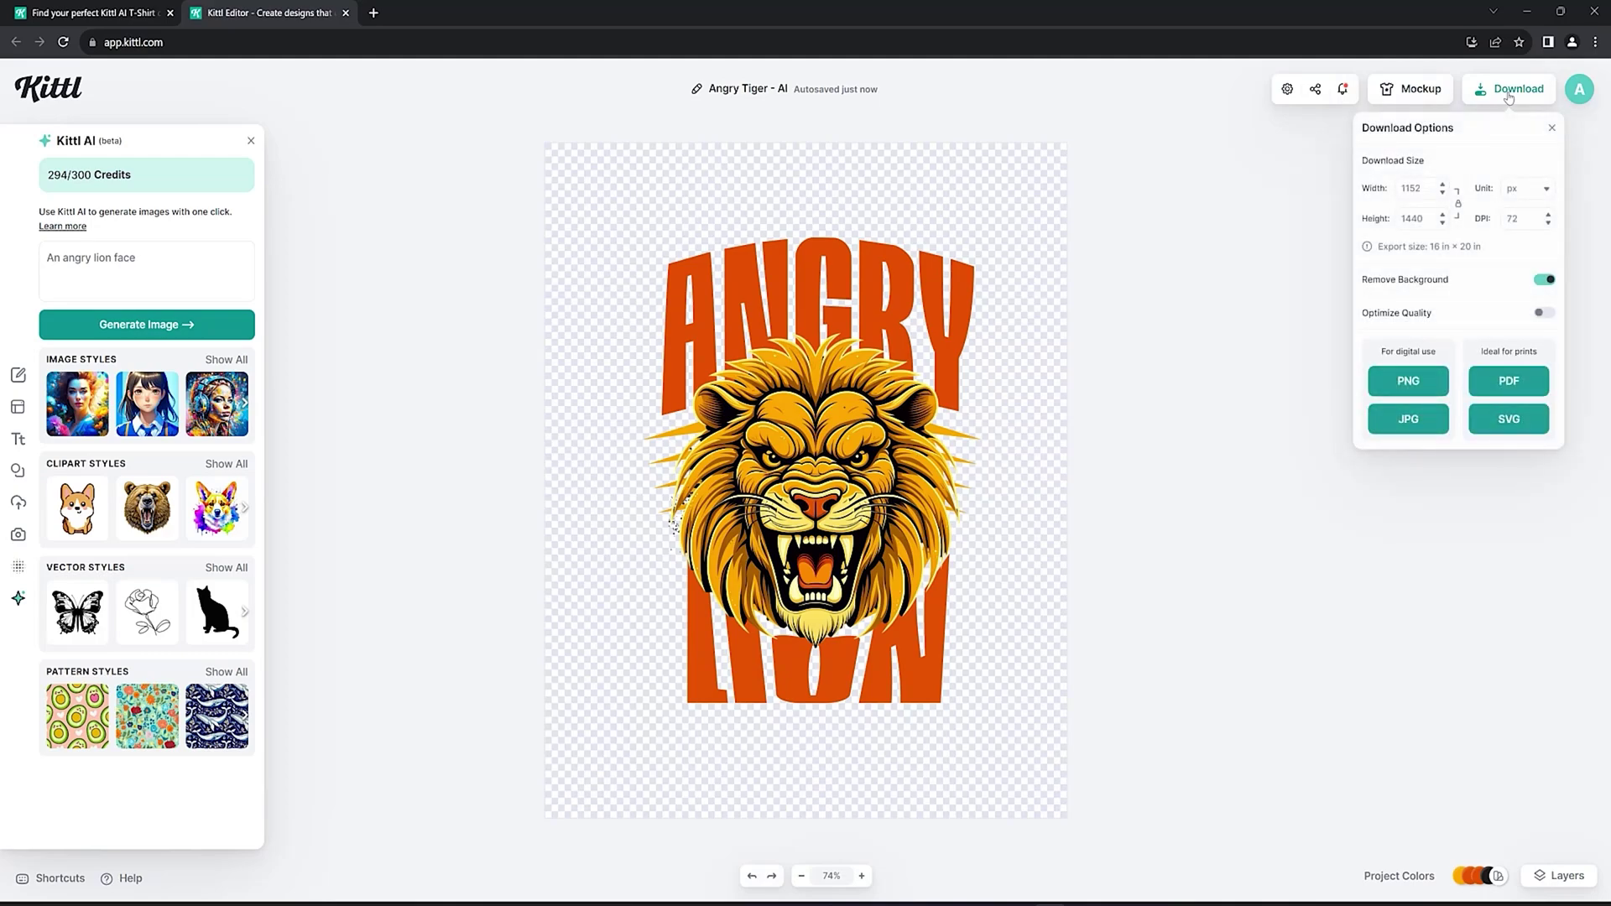
left_click(1417, 386)
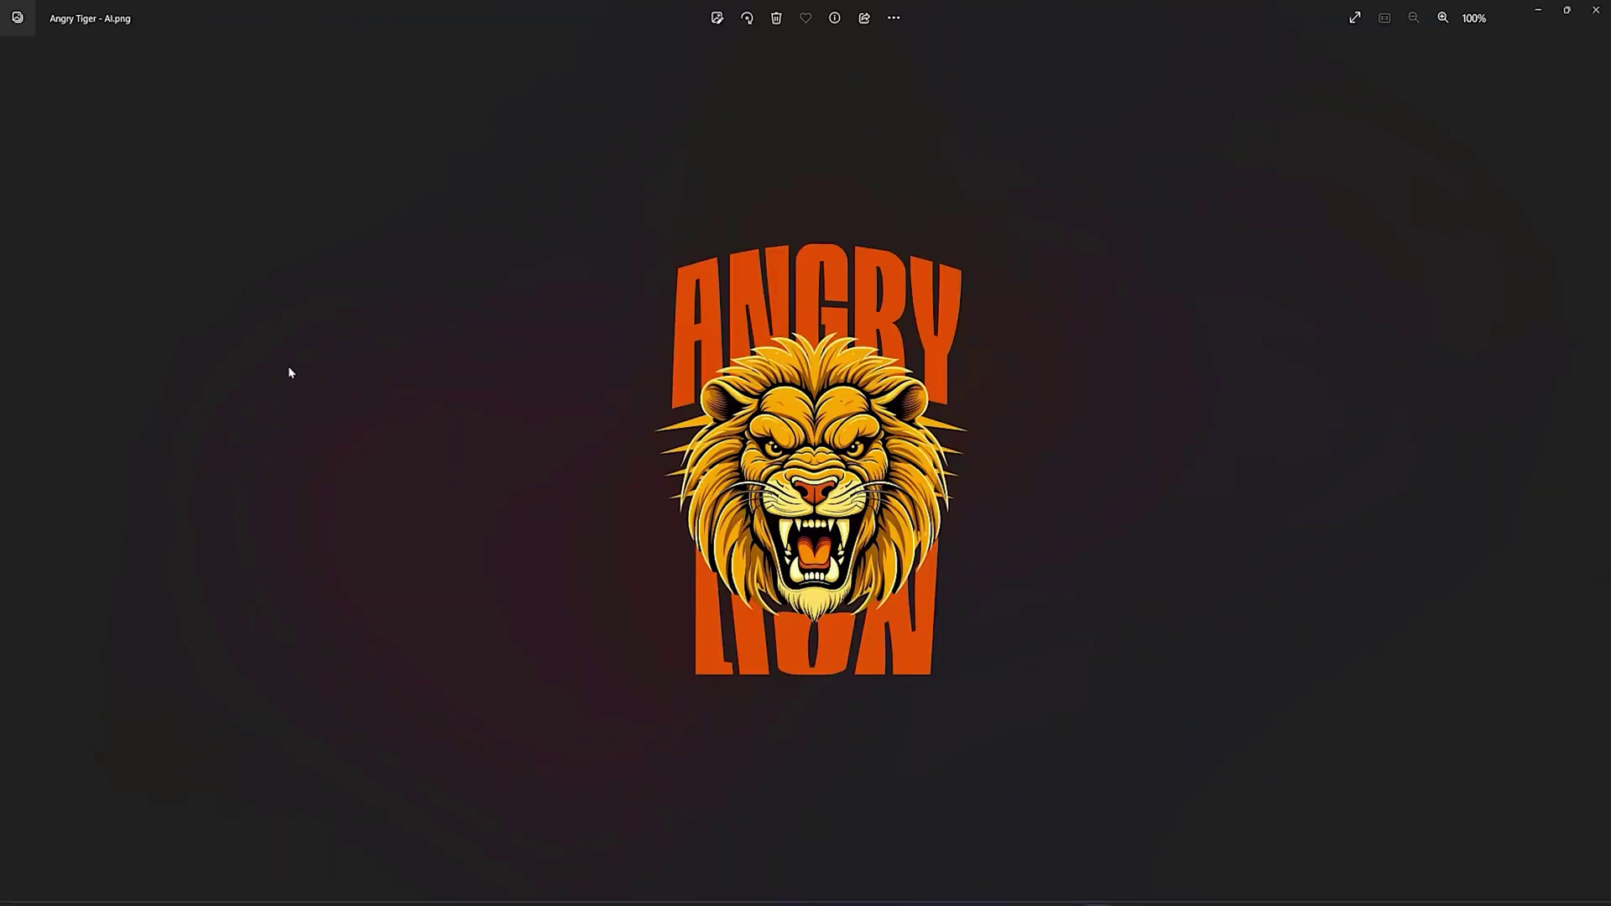
scroll(515, 412, "up", 3)
scroll(515, 412, "down", 1)
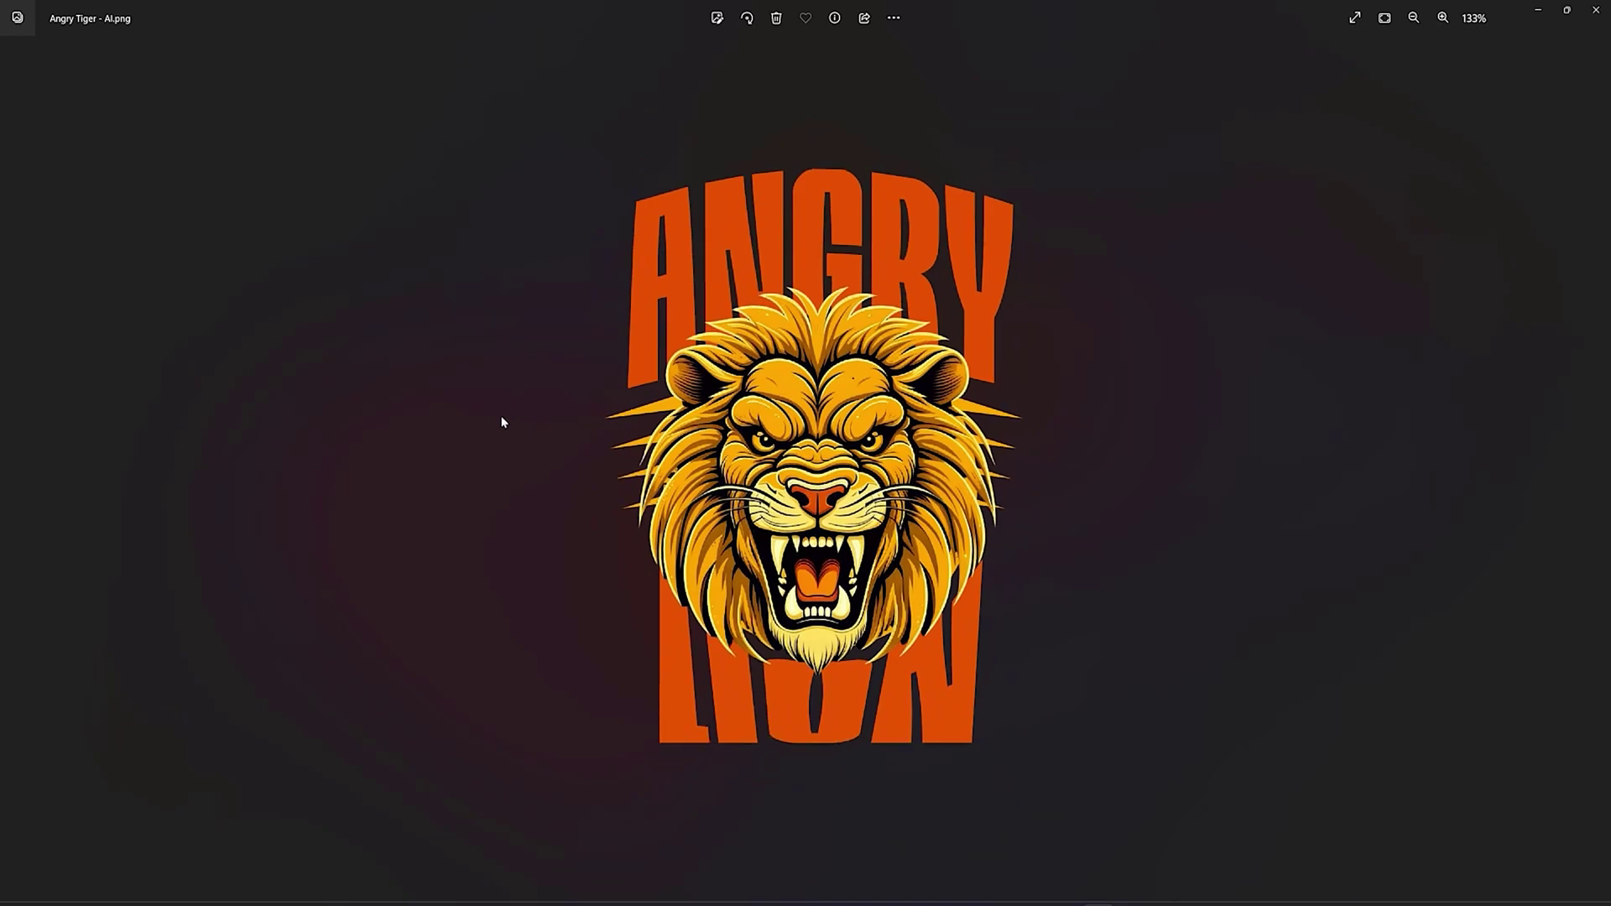
left_click(1596, 9)
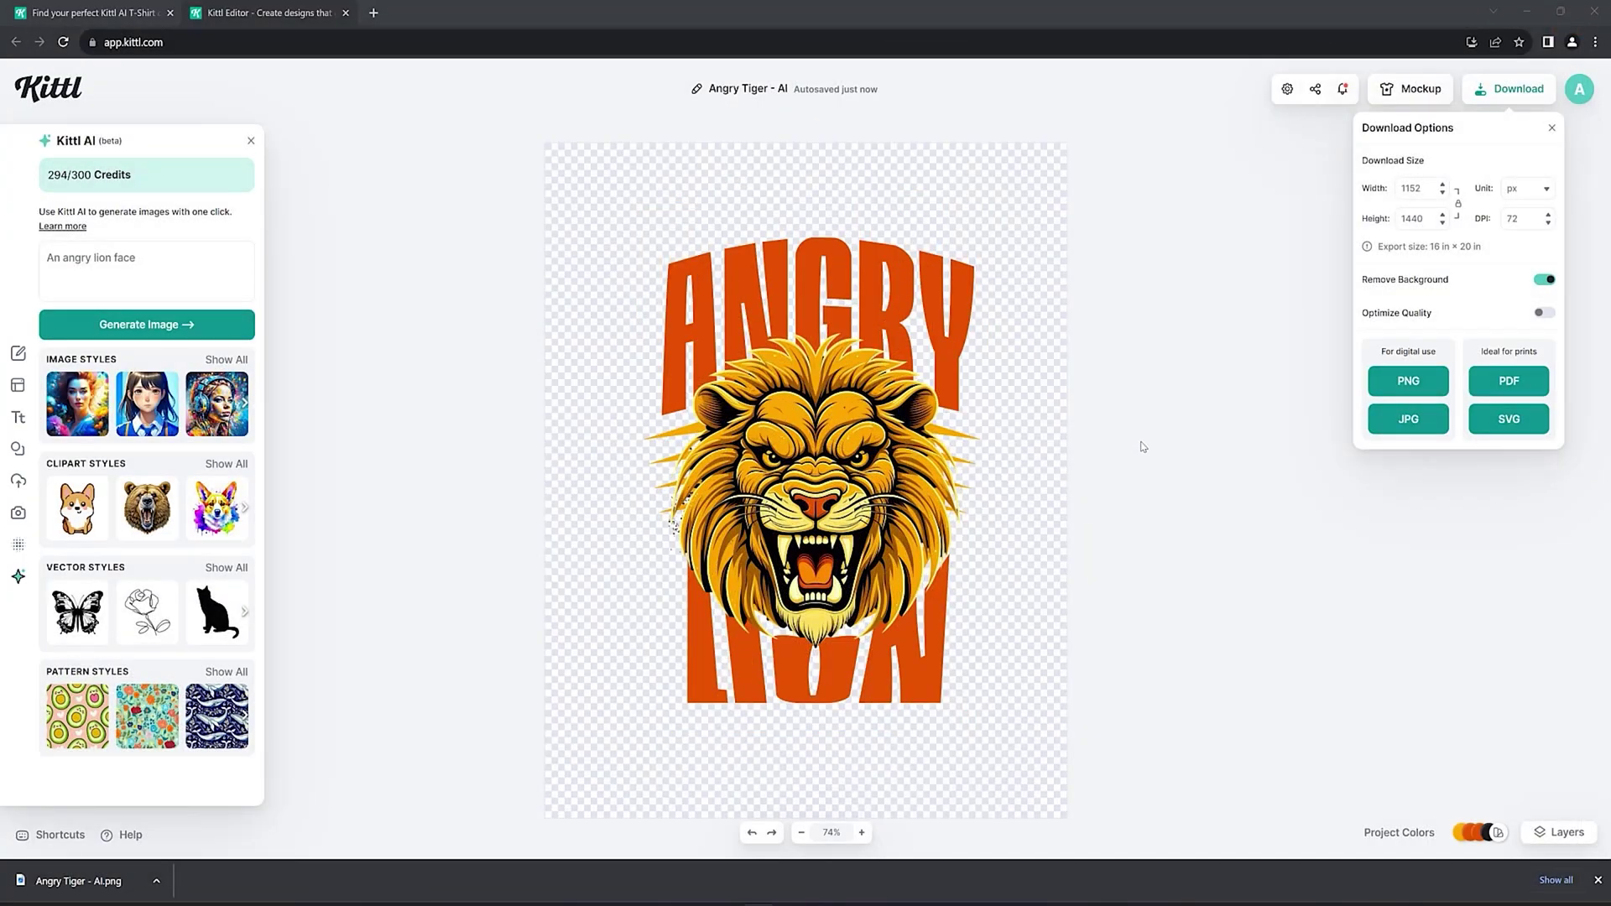
Step: Dismiss the Download Options panel and Chrome's download shelf
left_click(1170, 449)
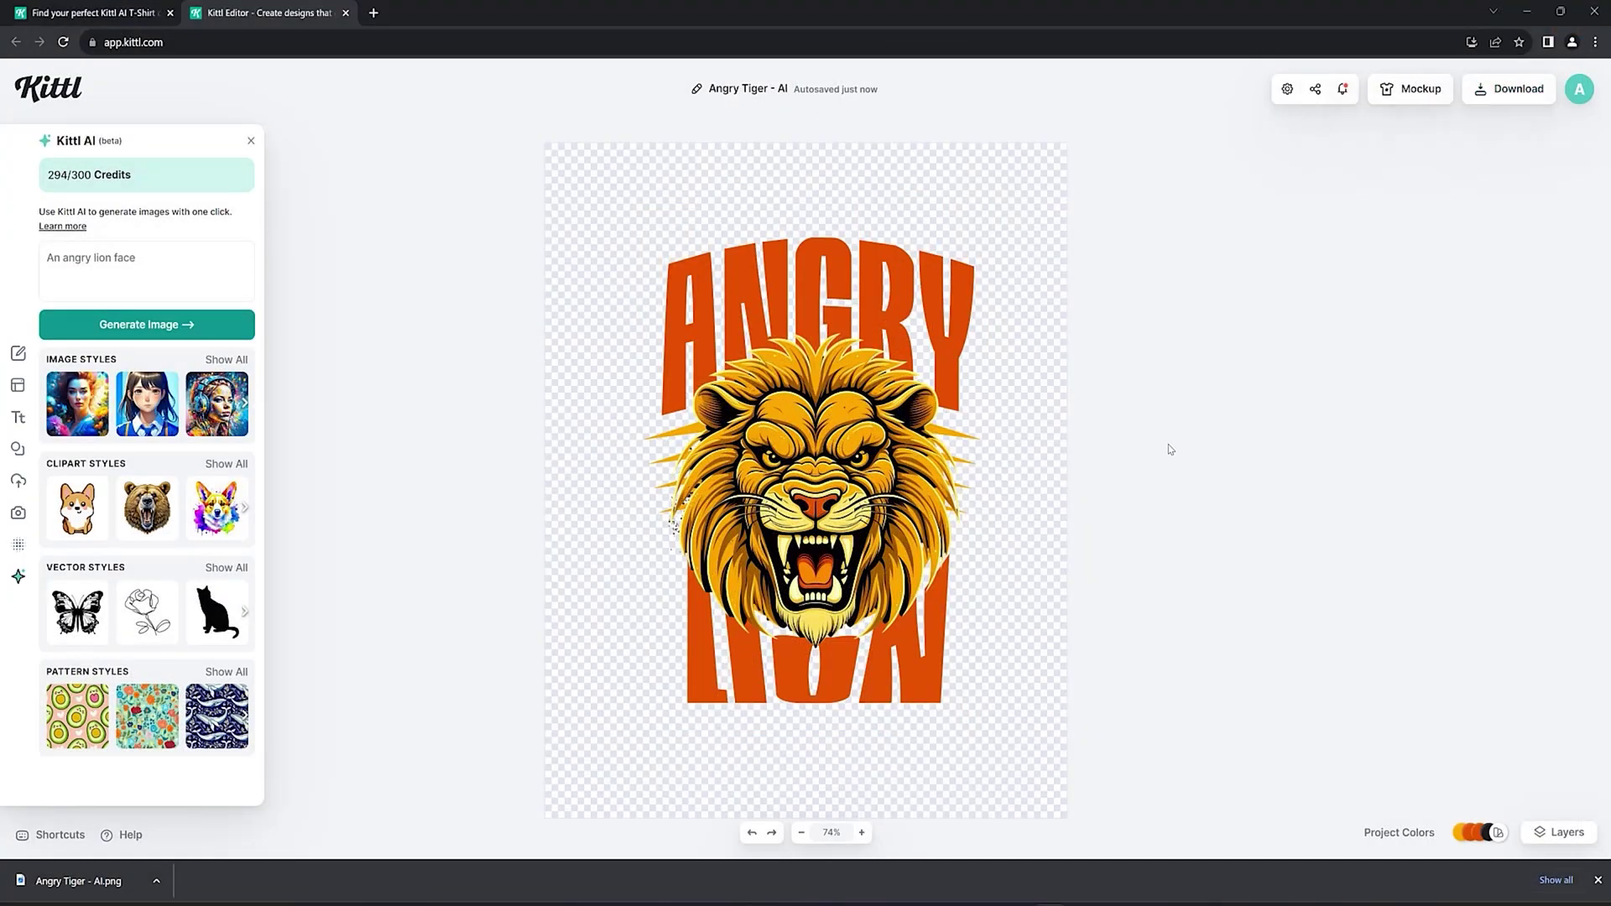
left_click(1597, 880)
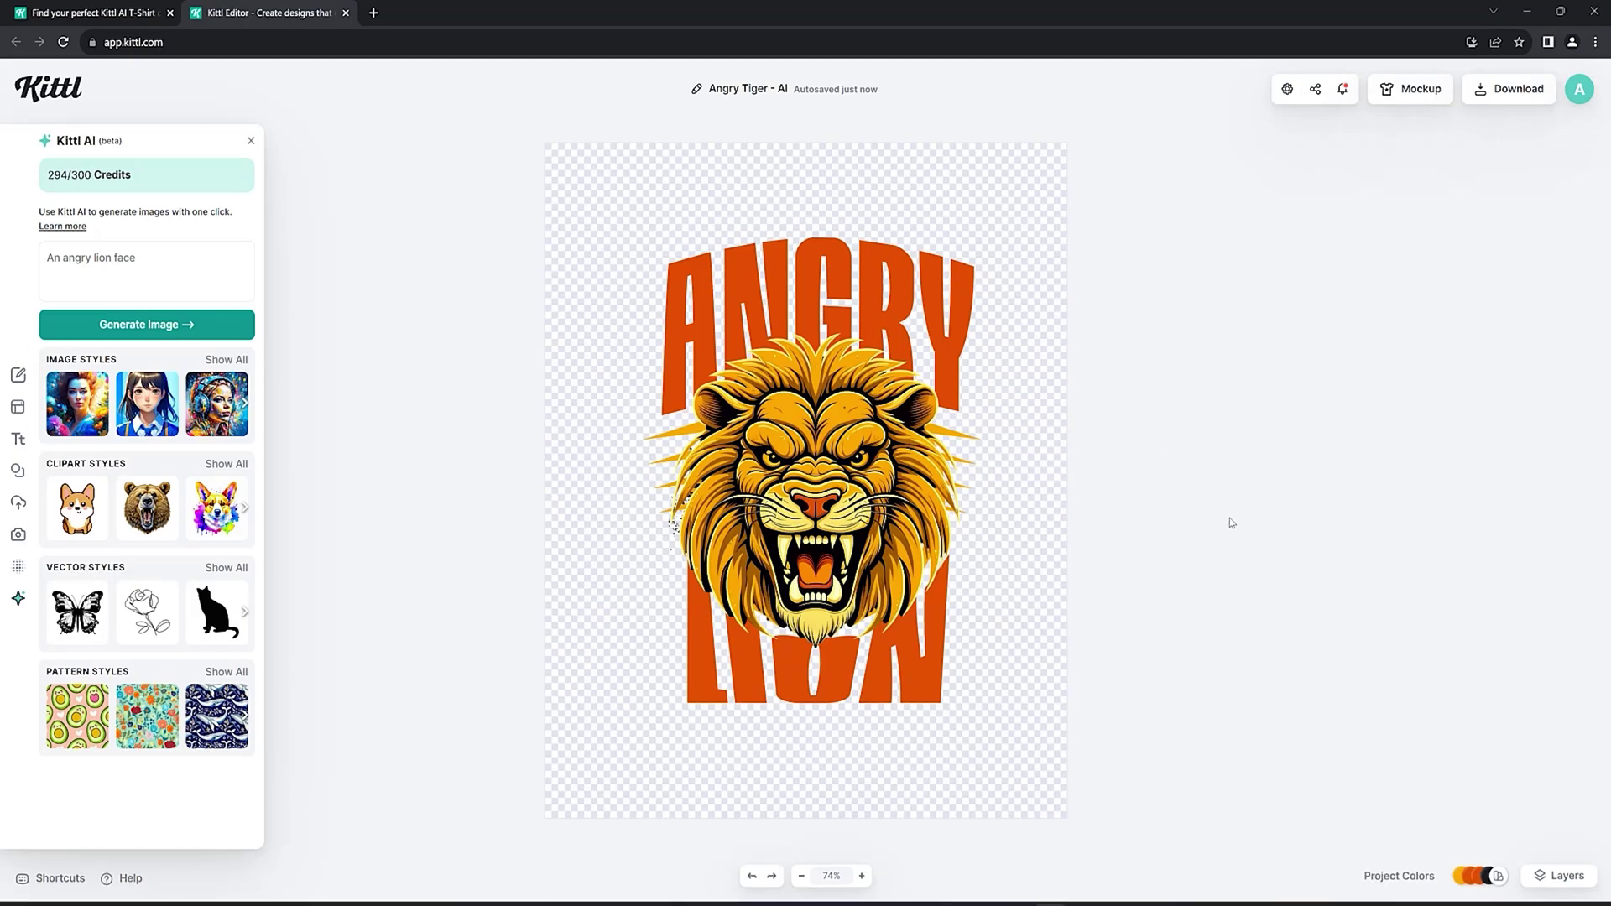